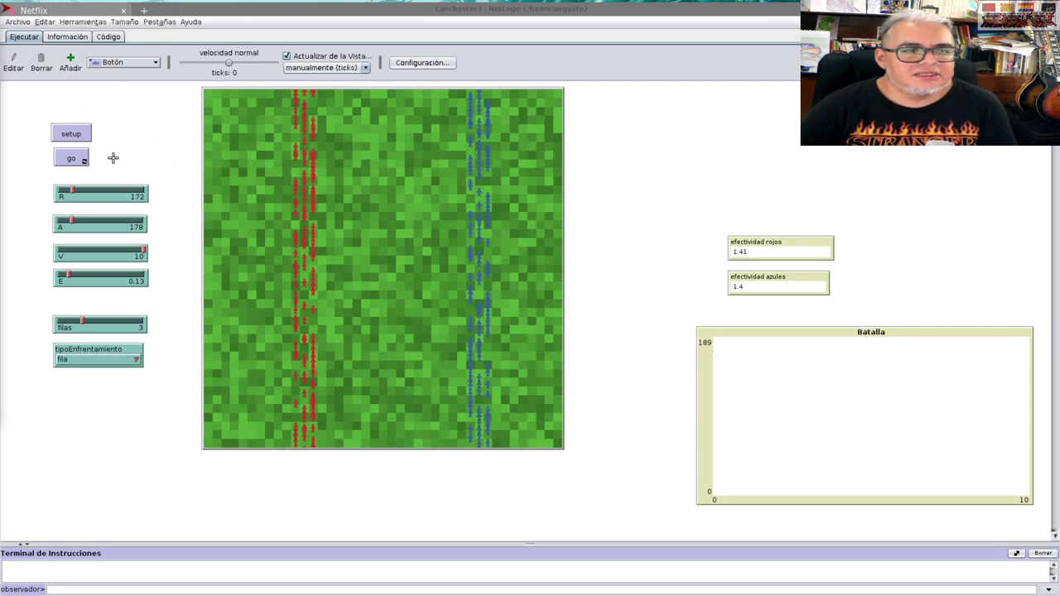
Step: Run two line-formation battles, each ending with the 'Ganan los azules' message
click(82, 139)
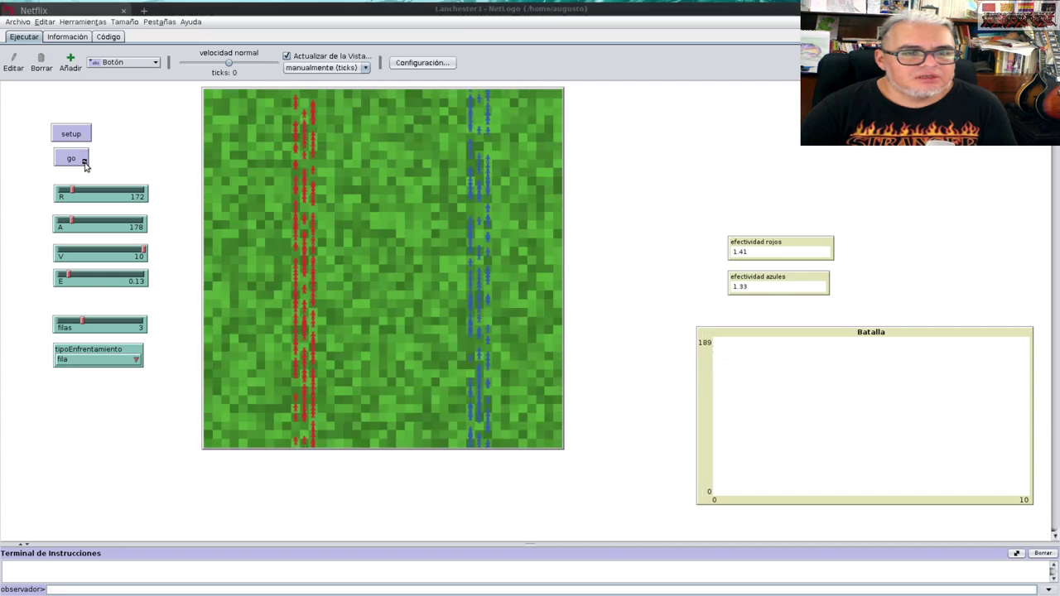
click(80, 164)
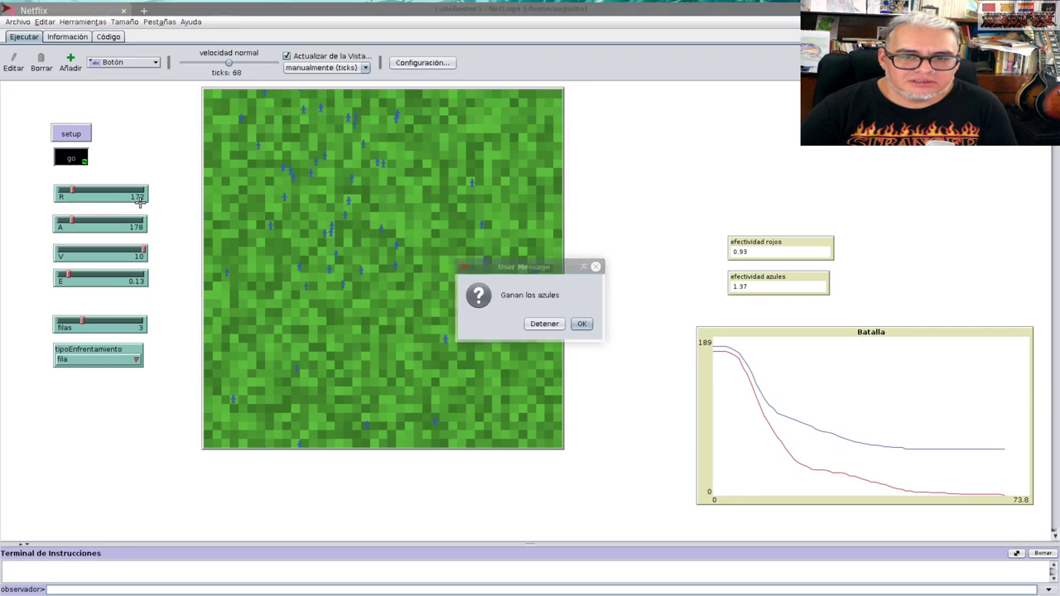
click(585, 323)
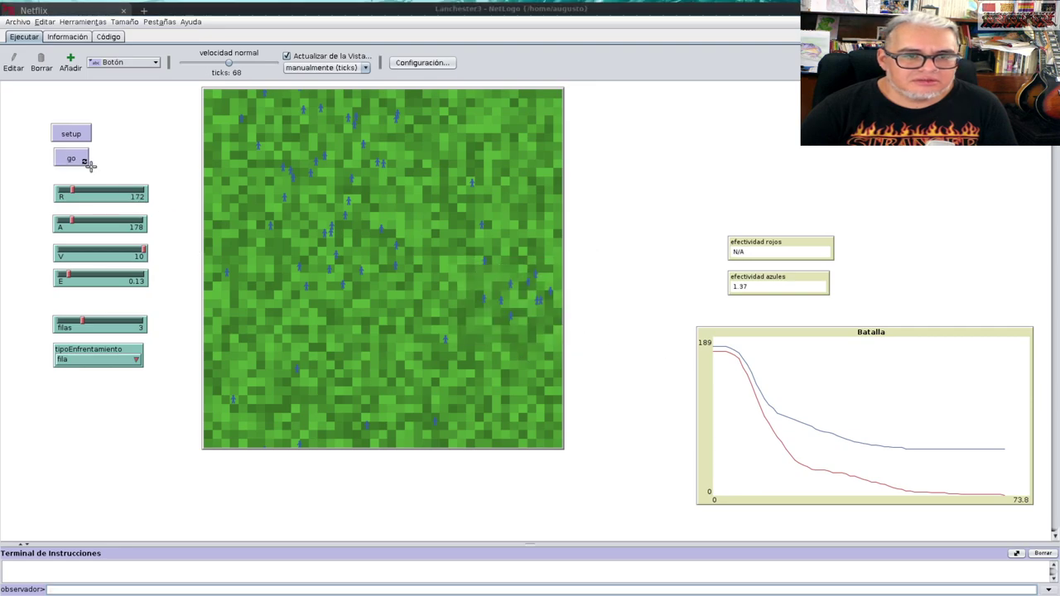
click(81, 137)
click(73, 158)
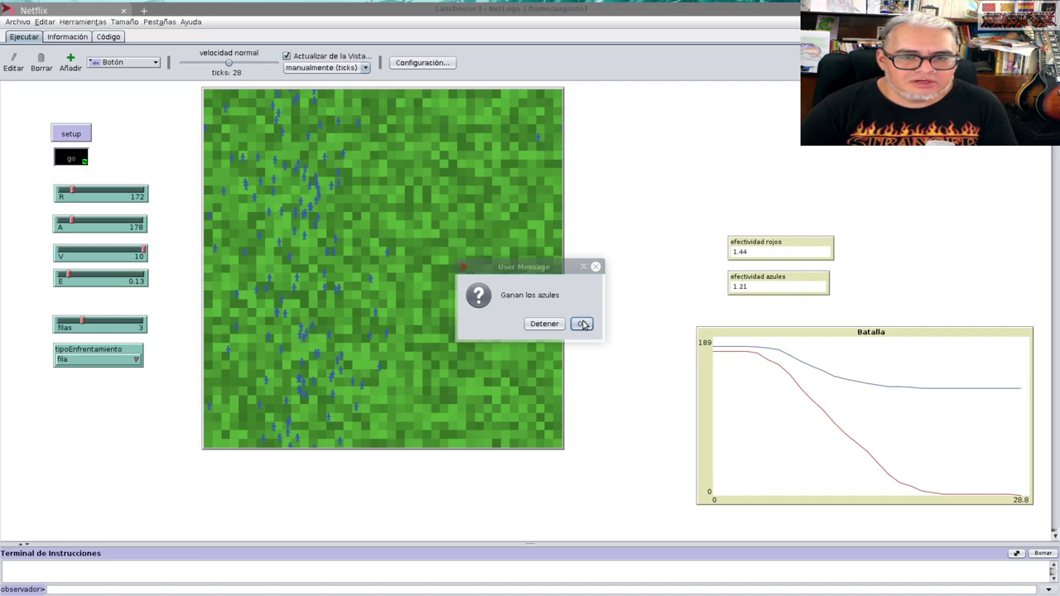
click(581, 323)
Step: Set tipoEnfrentamiento to perseguir and run a battle that the reds win
click(105, 362)
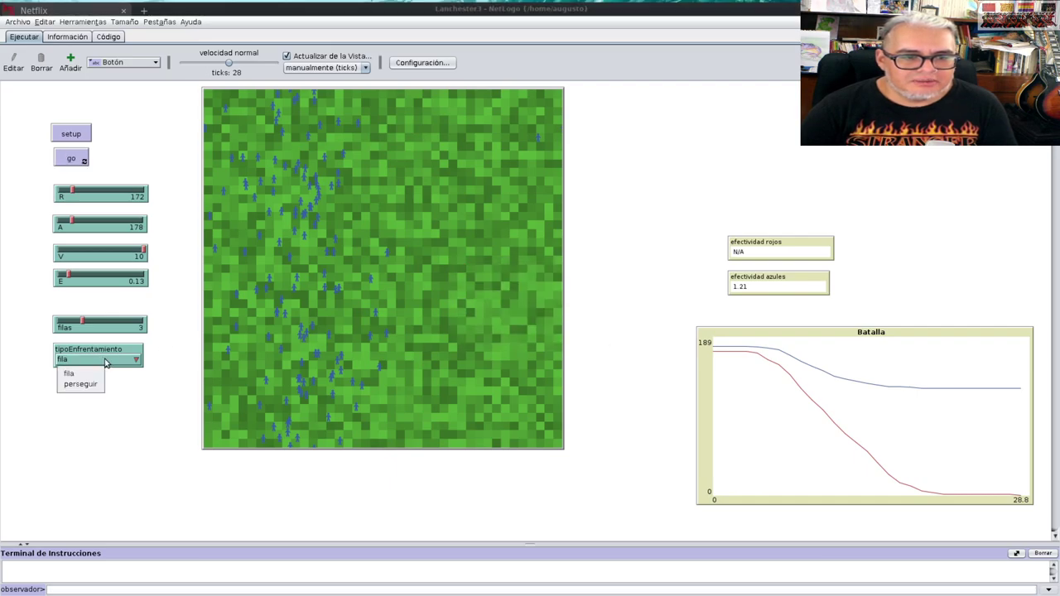
click(86, 384)
click(74, 135)
click(75, 157)
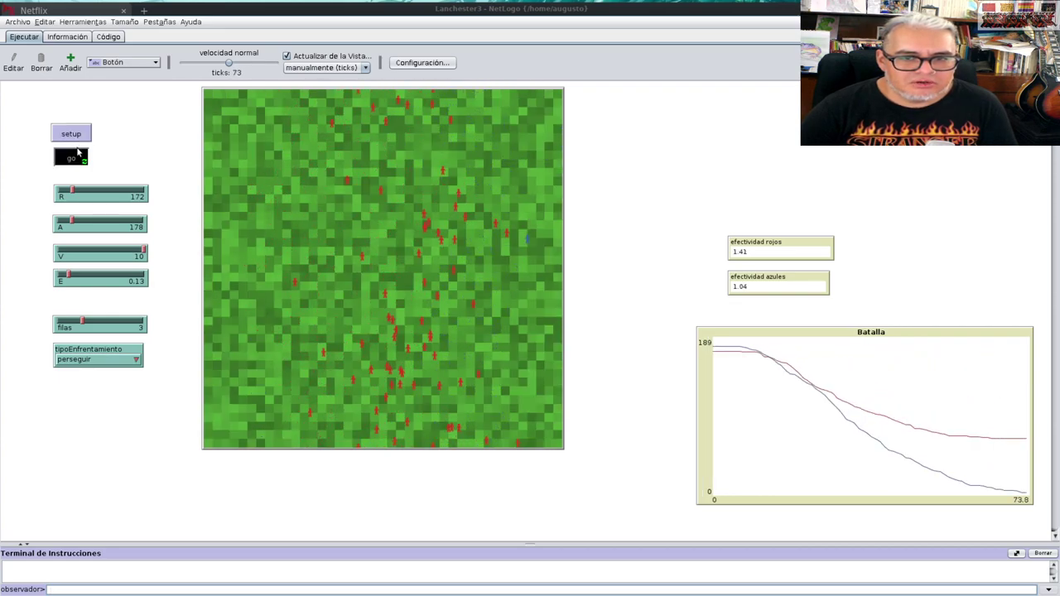
click(582, 323)
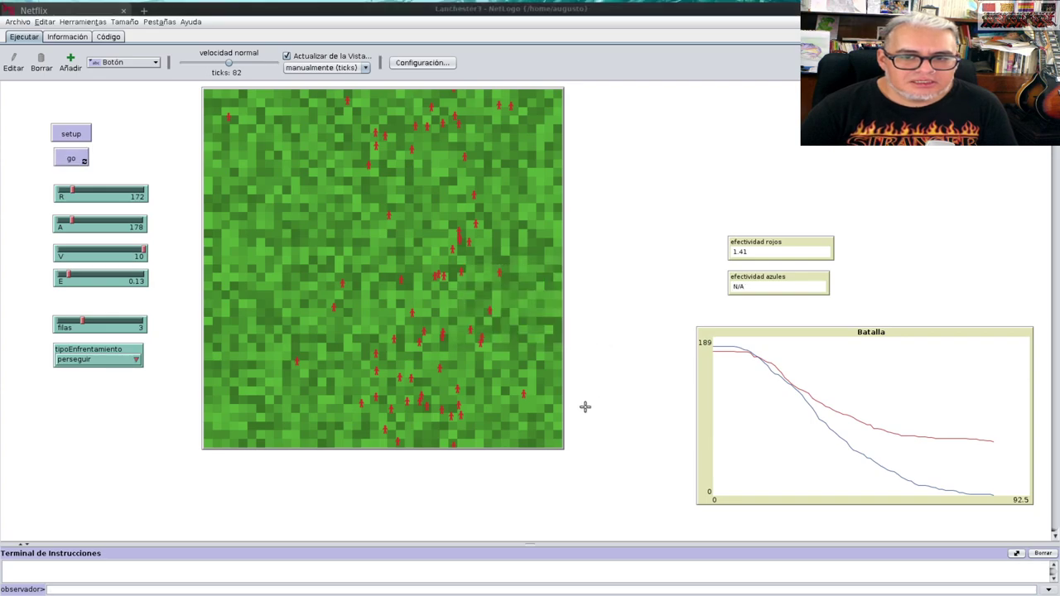
Step: Turn off horizontal and vertical world wrapping in the view settings
right_click(559, 398)
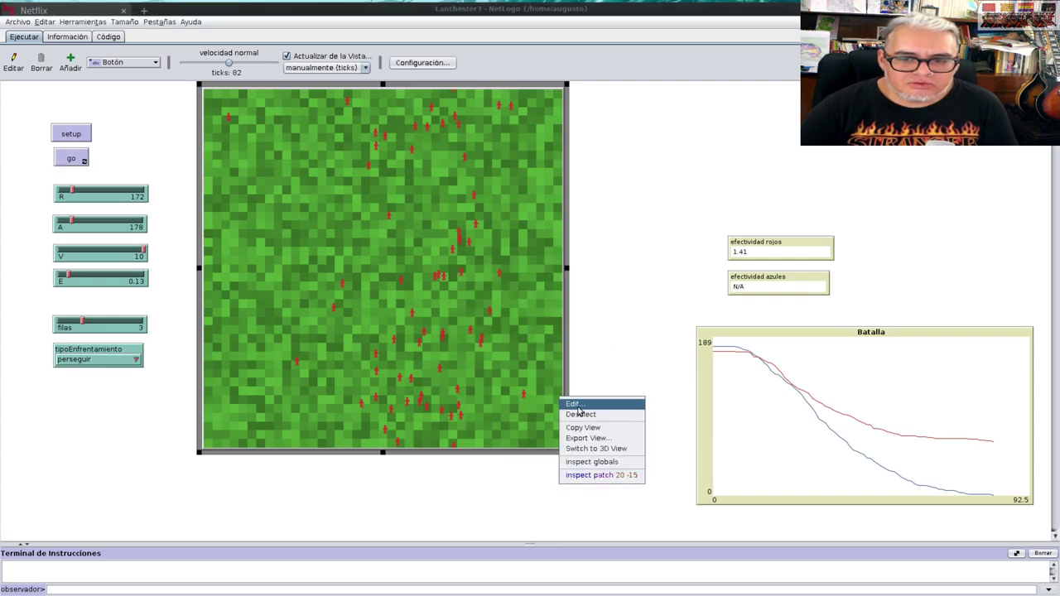
click(575, 405)
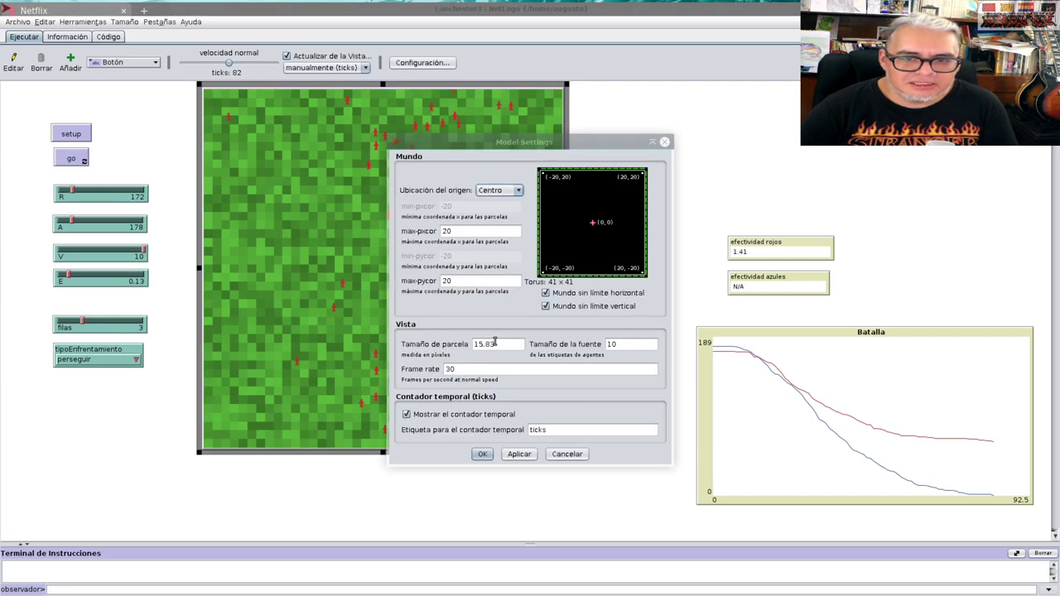
click(566, 306)
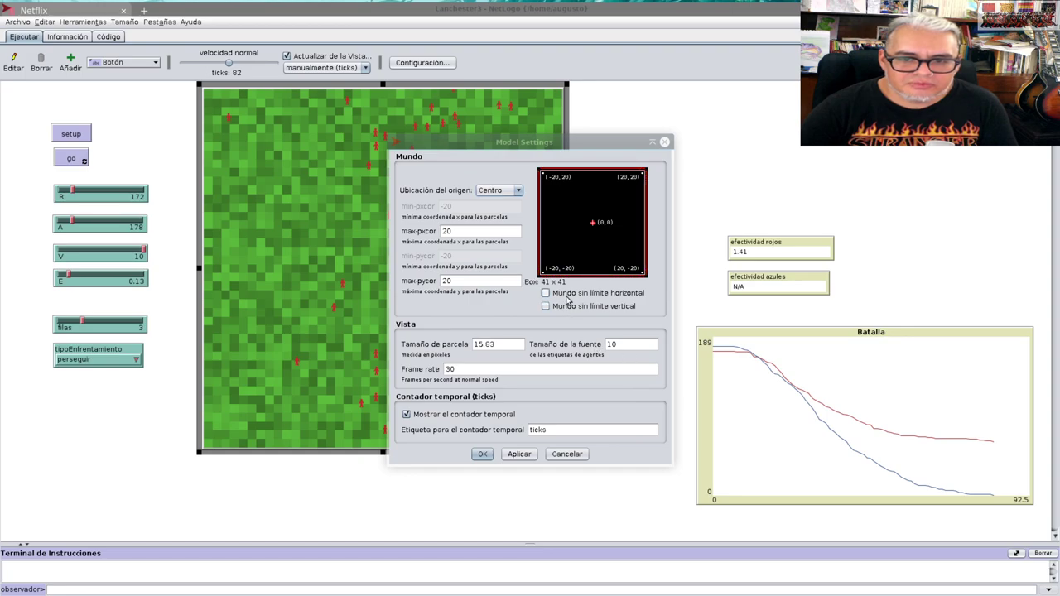
click(483, 455)
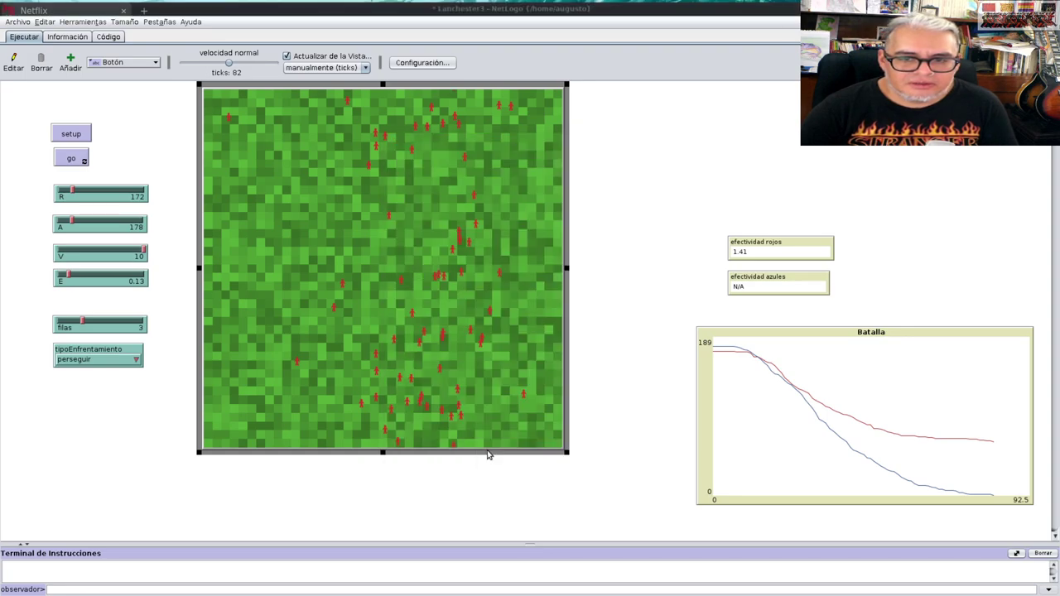
Step: Run a battle in the bounded world and reset the armies
click(72, 134)
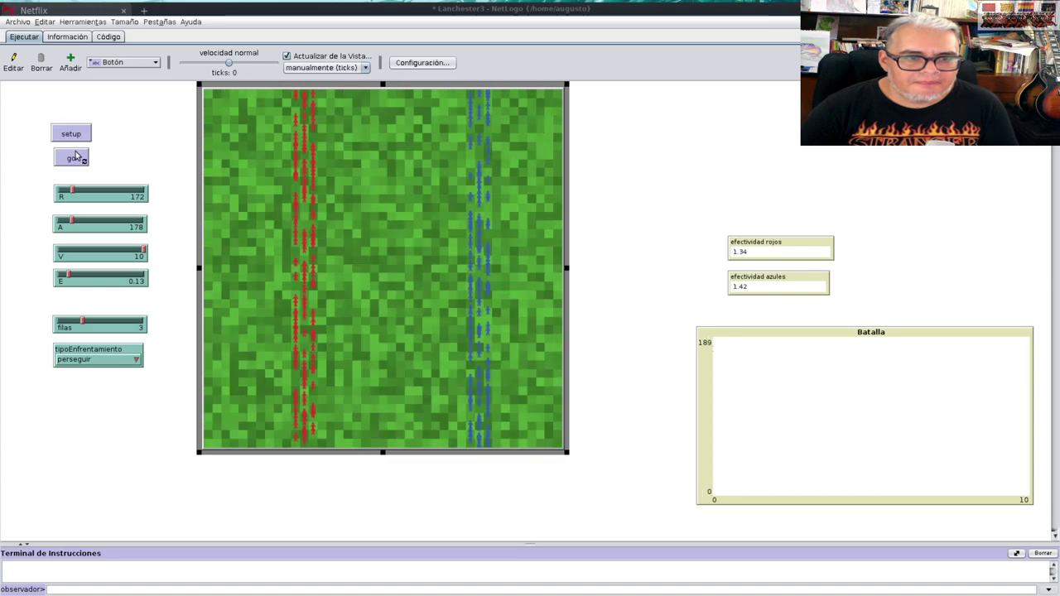
click(74, 157)
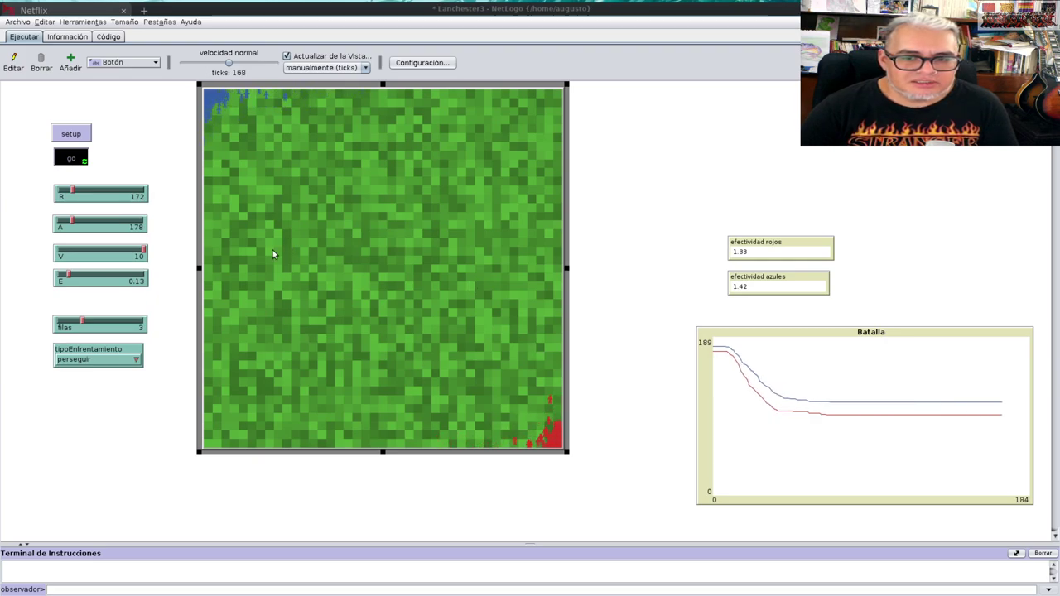
click(186, 135)
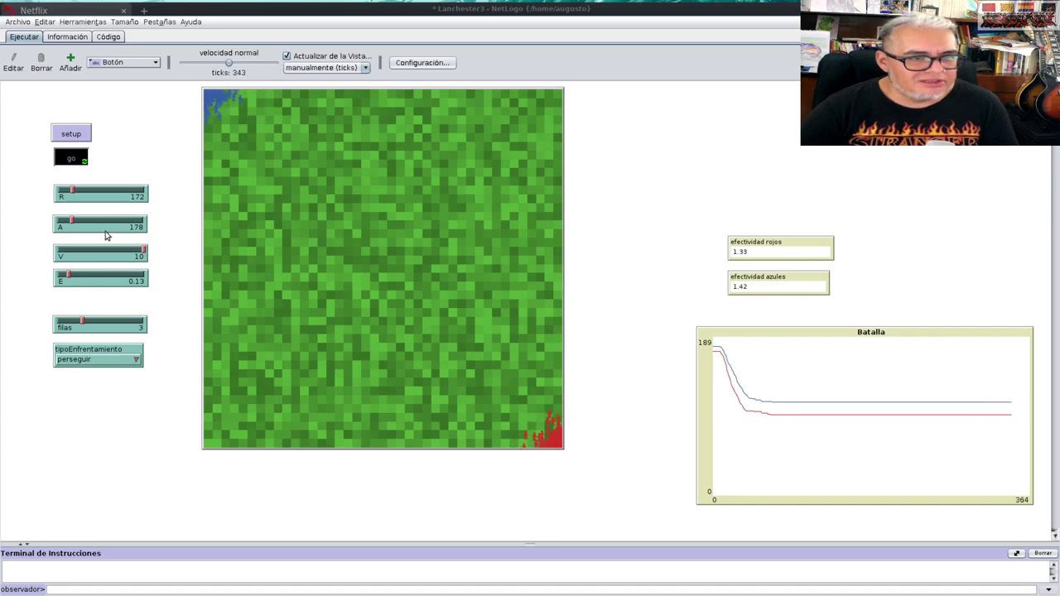
click(75, 135)
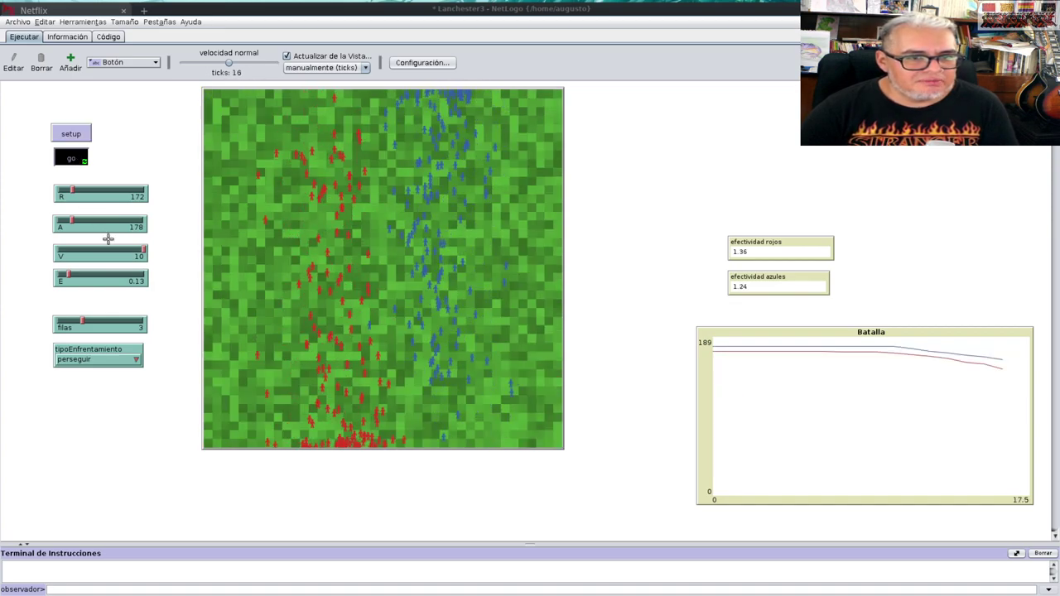
Step: Lower vision V to 4 and raise effectiveness E to 0.44, resetting the armies
drag(142, 248, 86, 240)
click(72, 135)
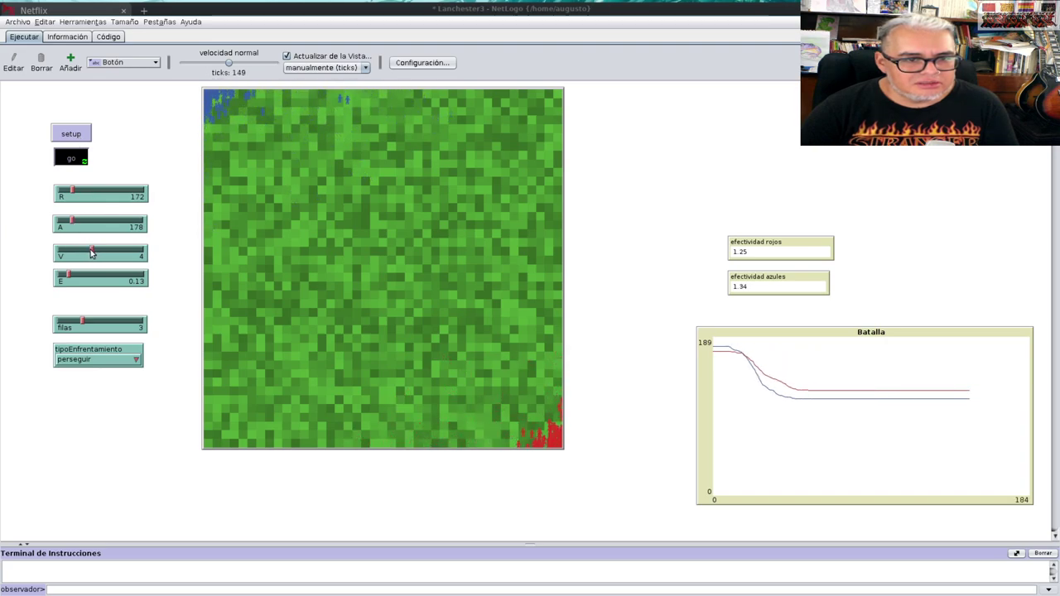
drag(69, 278, 95, 278)
click(72, 134)
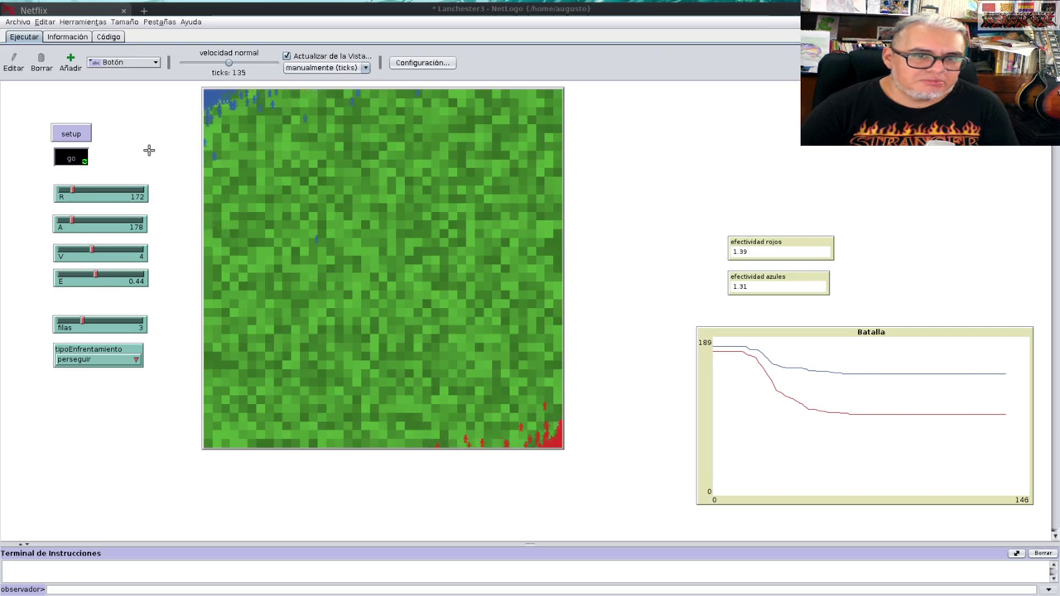
click(79, 135)
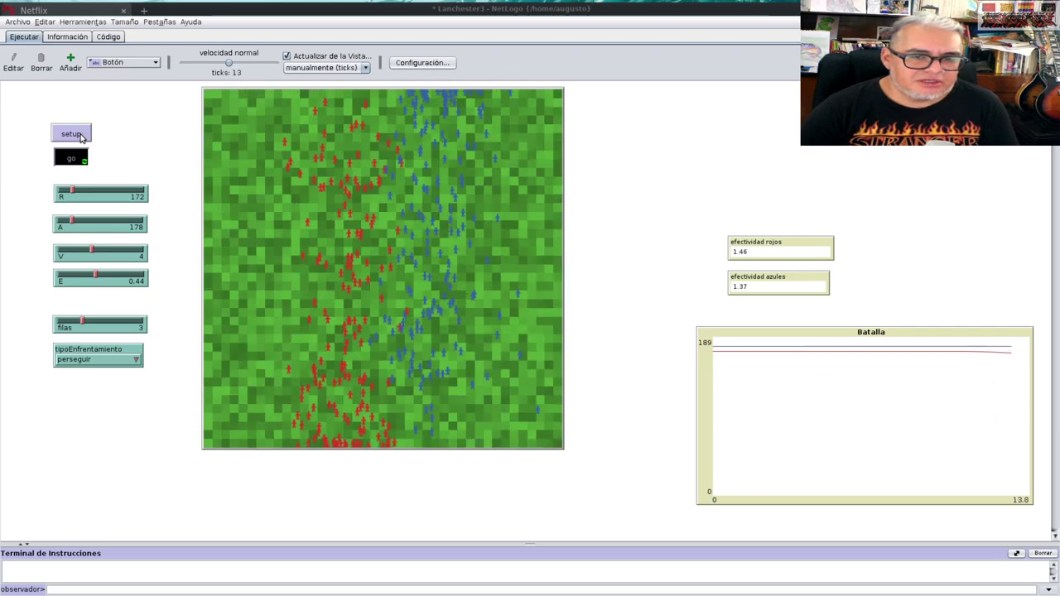
click(134, 359)
Step: Switch back to fila, raise R to 389, and run the equal-sized battle to tick 166
click(70, 370)
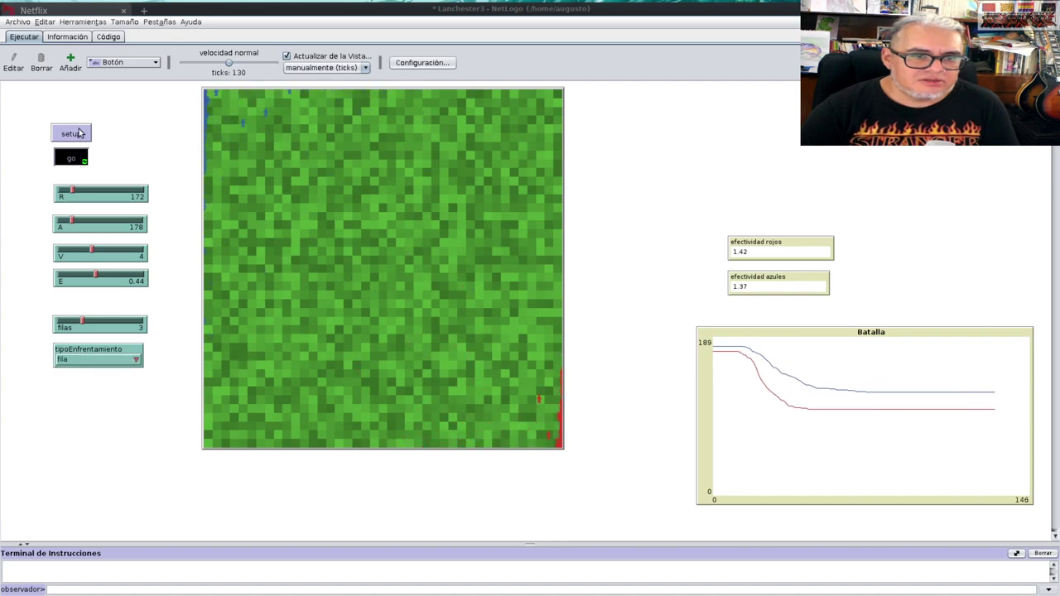
click(78, 133)
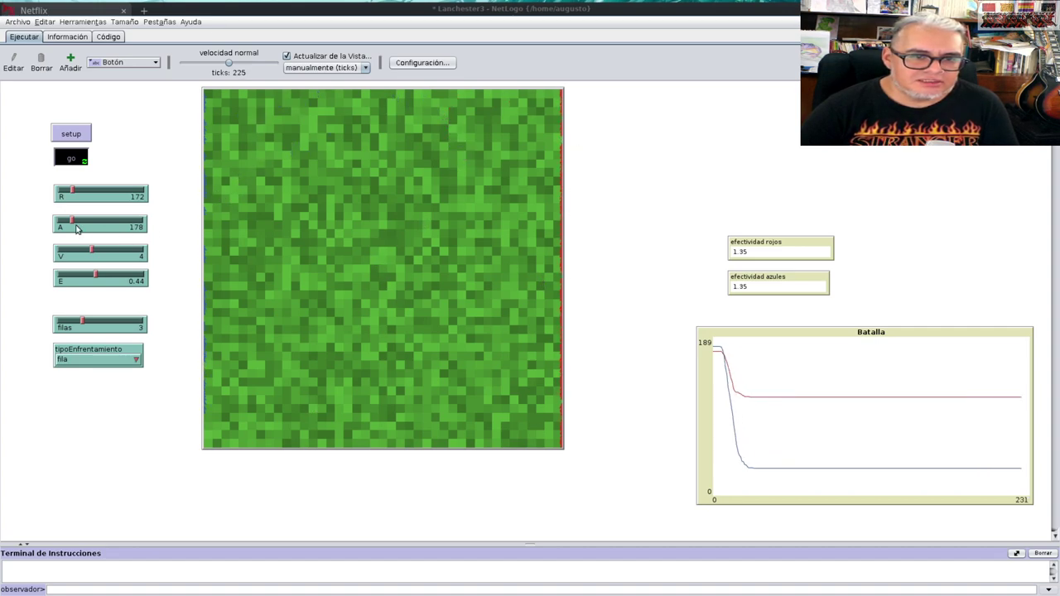
click(81, 135)
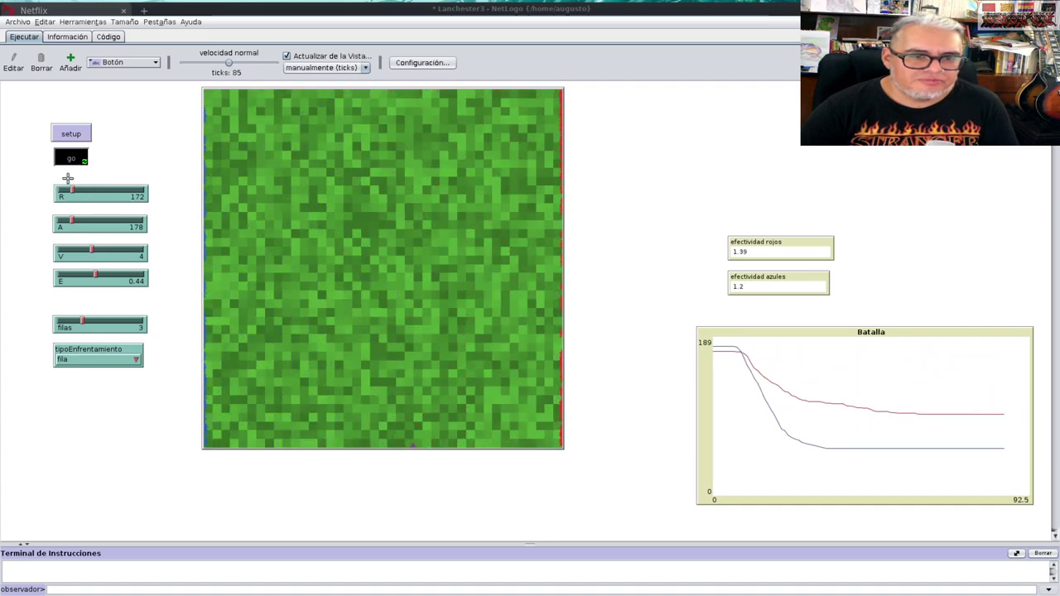
mouse_move(70, 194)
mouse_down()
mouse_move(91, 193)
mouse_move(84, 223)
mouse_up()
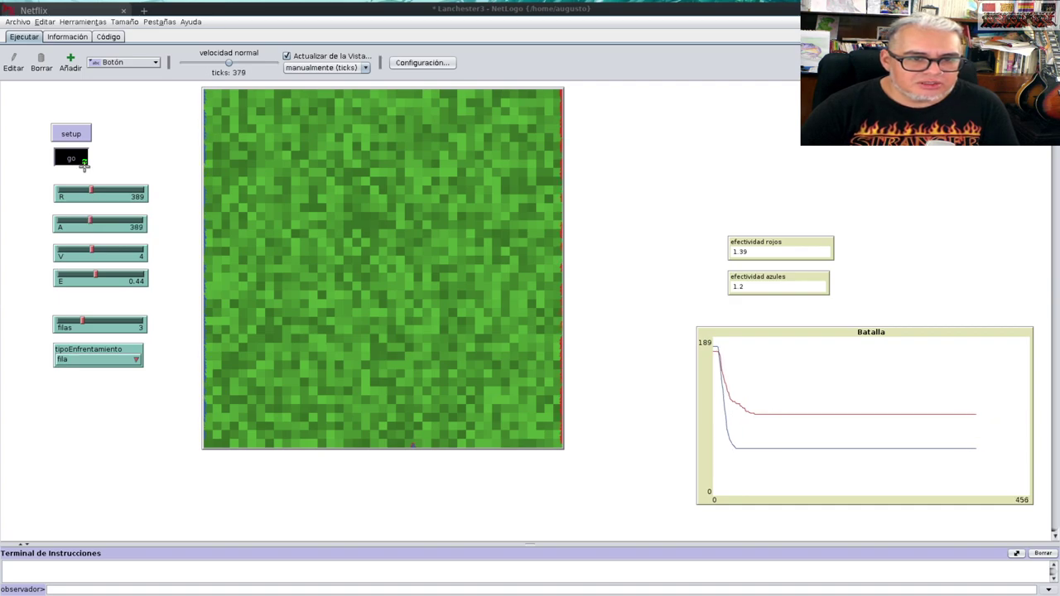
click(71, 133)
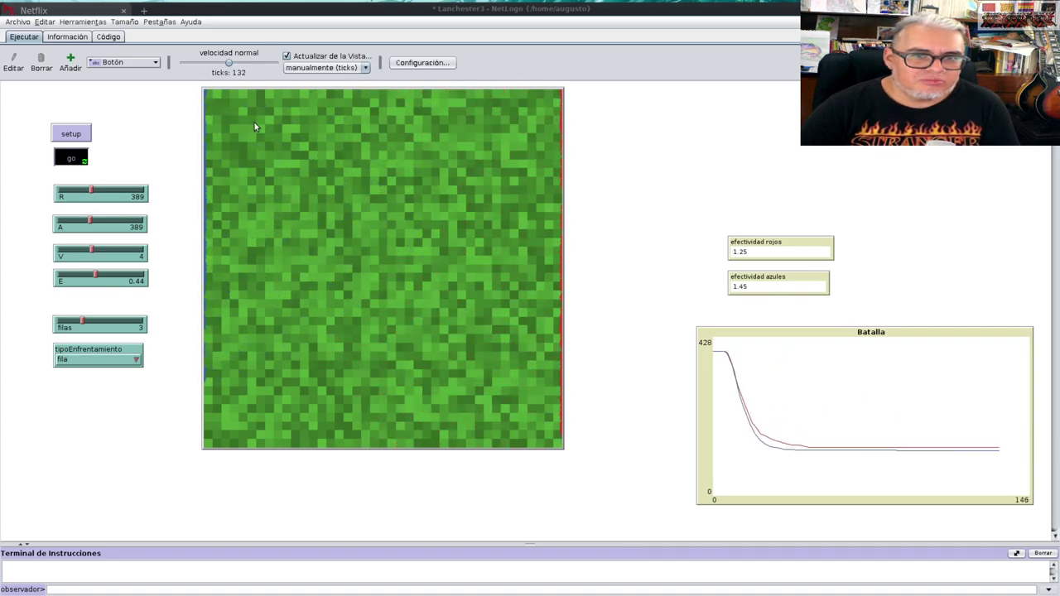
click(80, 159)
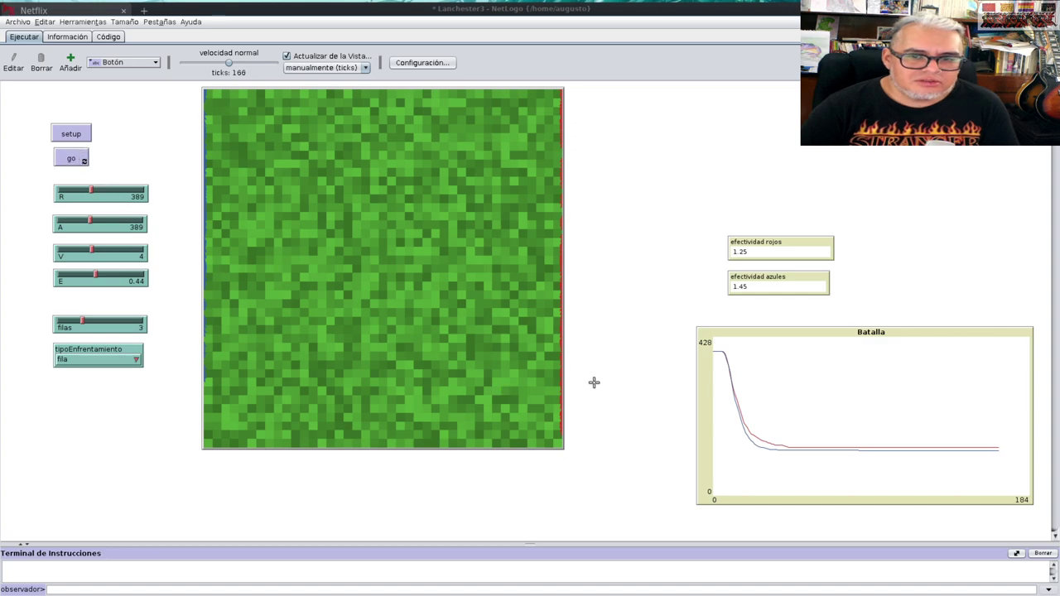
Step: Re-enable both 'Mundo sin límite' wrapping options, then display the model's source code
right_click(491, 364)
click(515, 378)
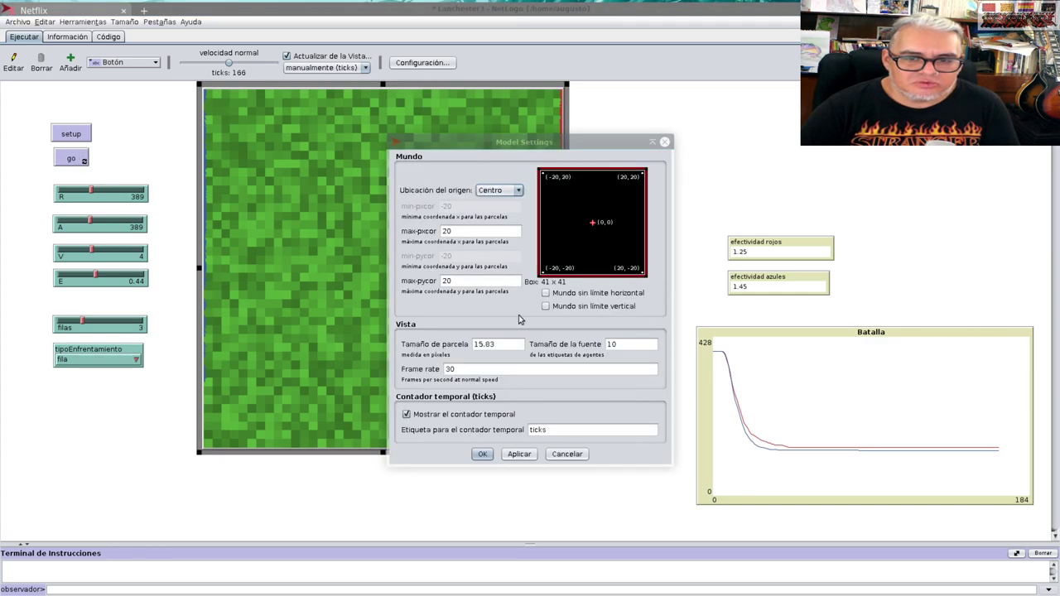
click(613, 306)
click(612, 293)
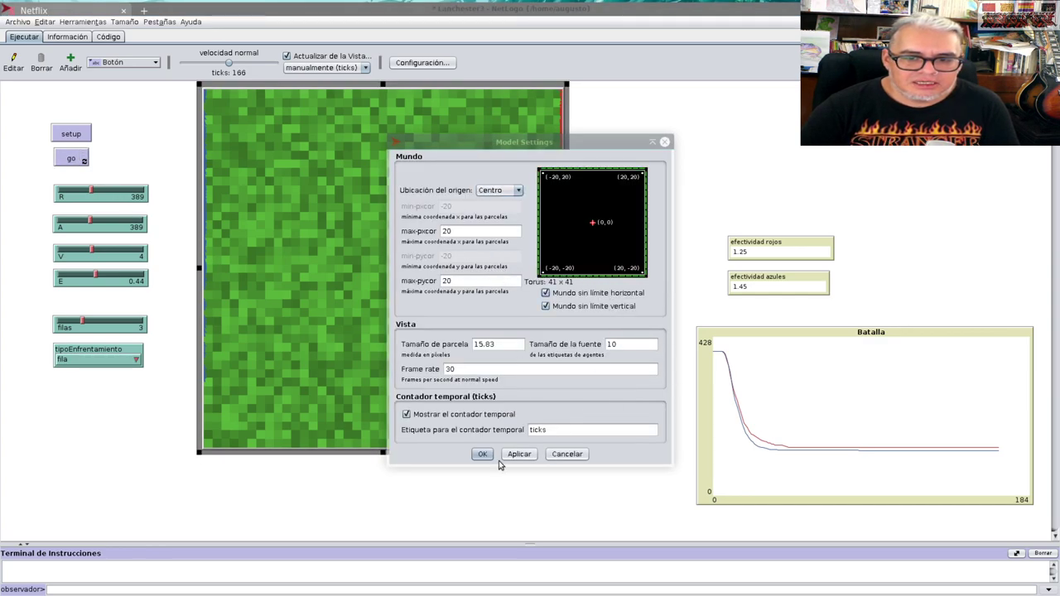
click(480, 454)
click(617, 282)
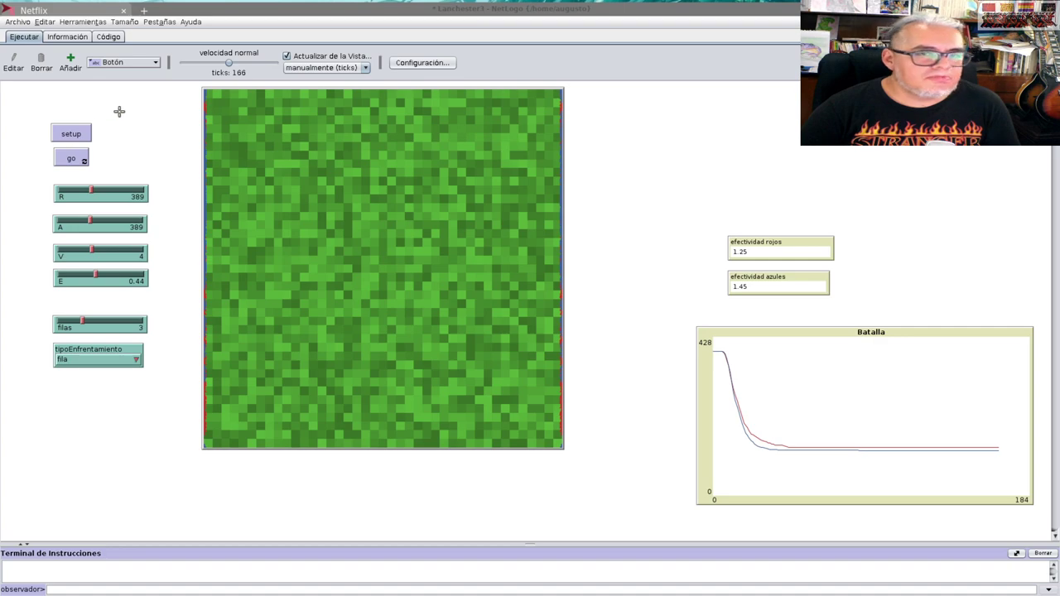
click(119, 40)
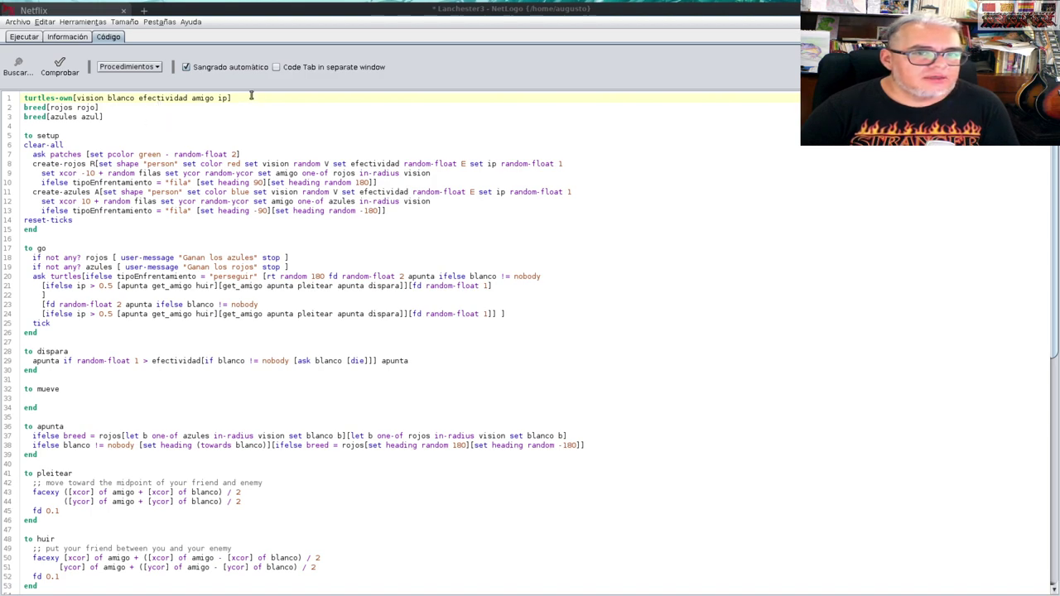
Step: Declare rojos-own[brigada cubierta] on a new line below the breed declarations
click(129, 122)
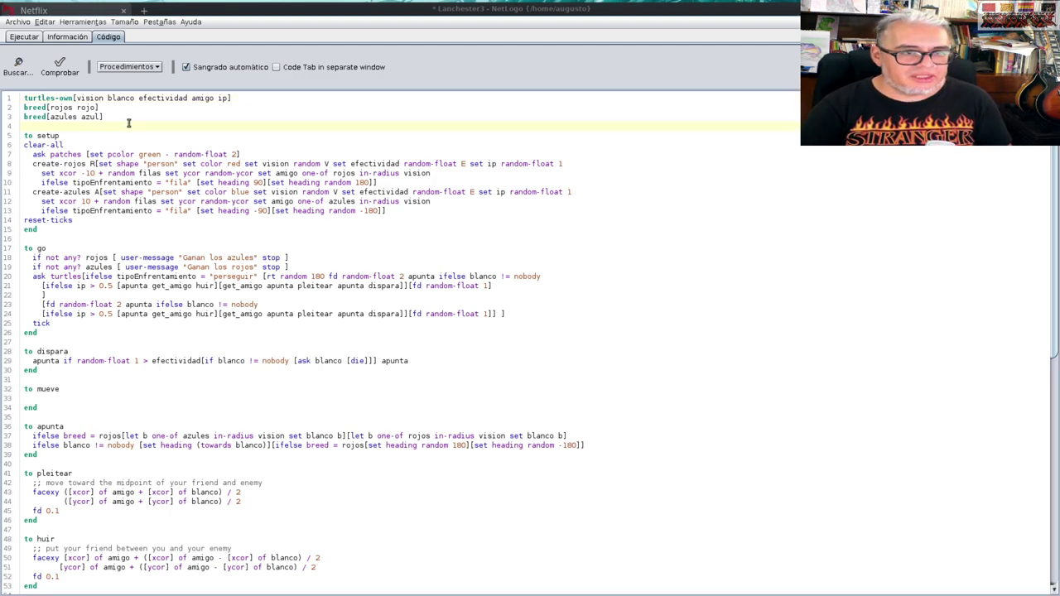
key(Return)
key(Return)
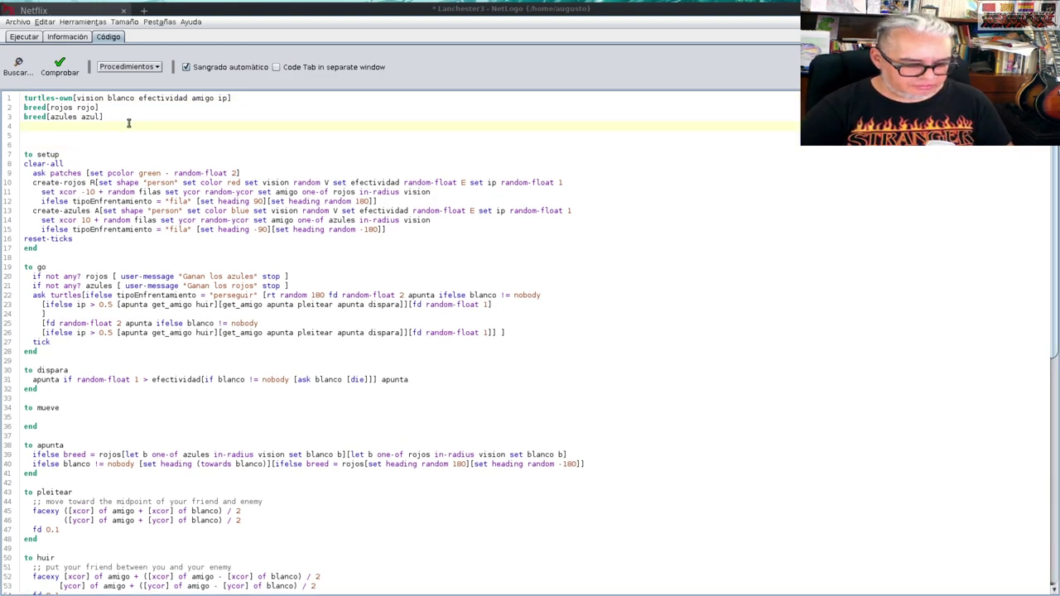
text(rojos-o)
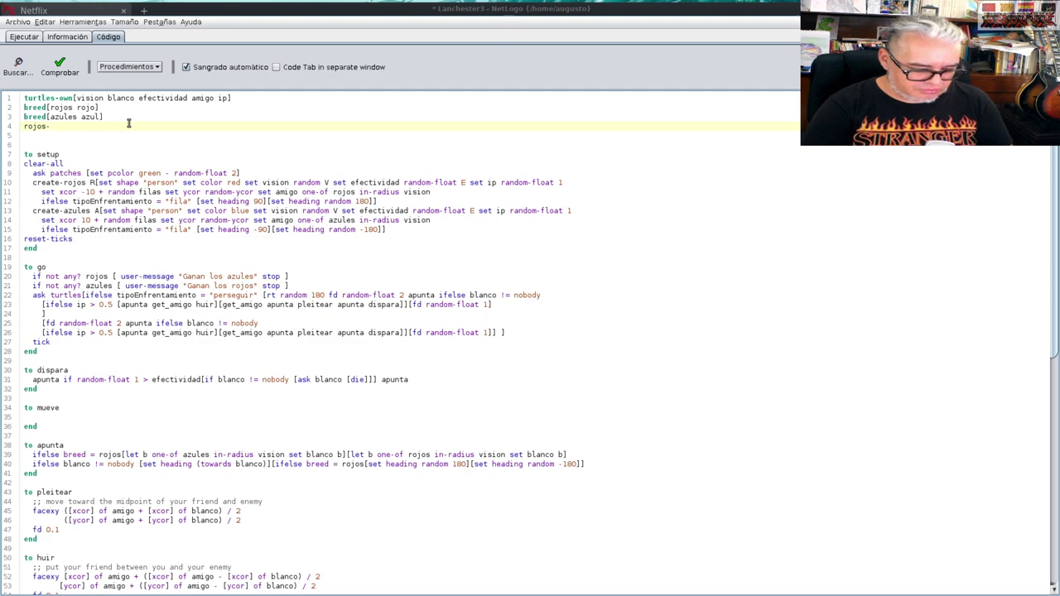
text(wn)
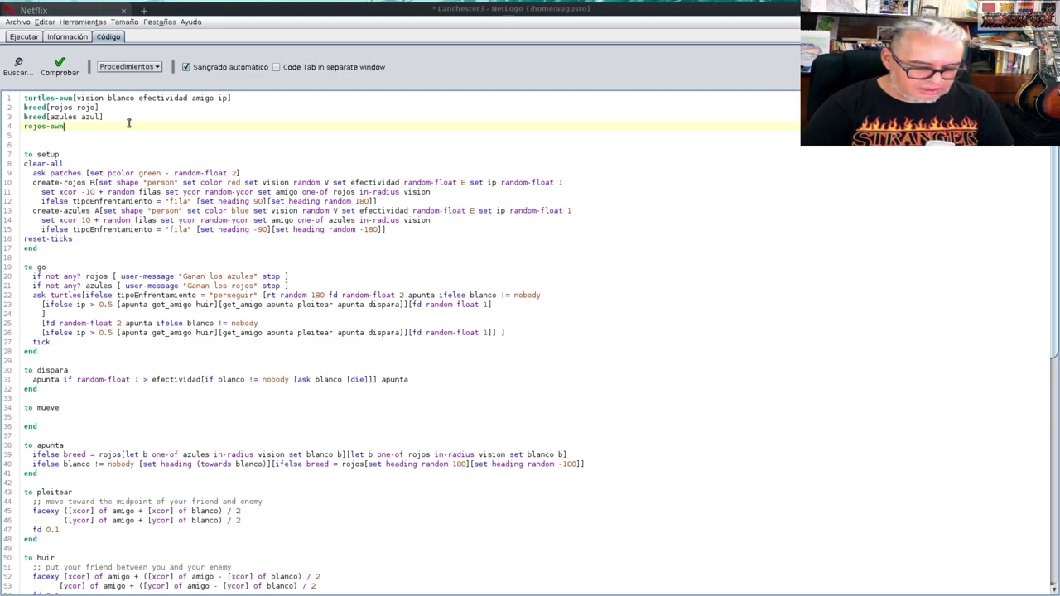
text([)
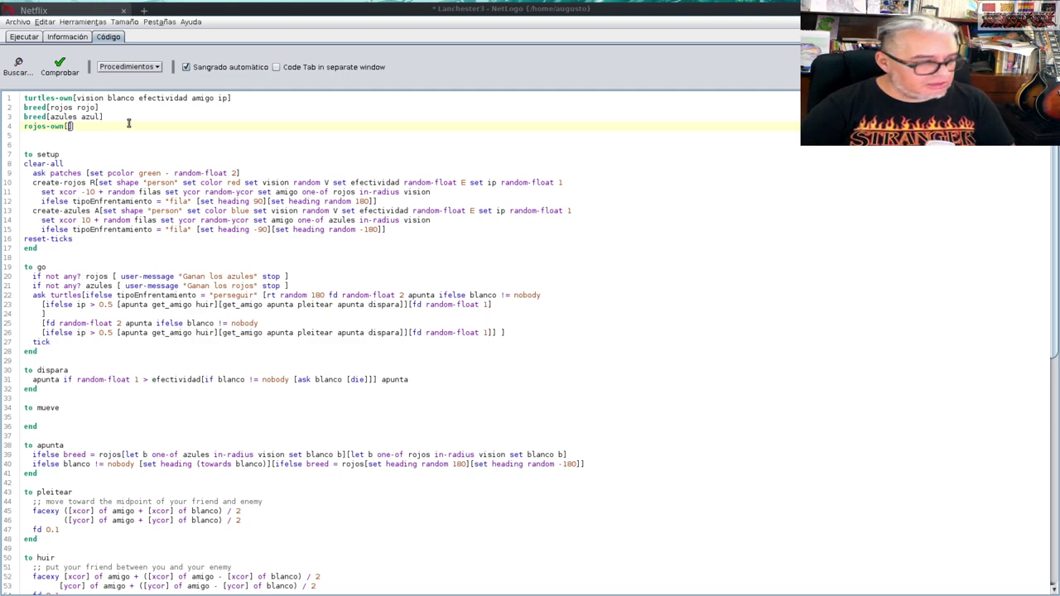
text(brigada cubie)
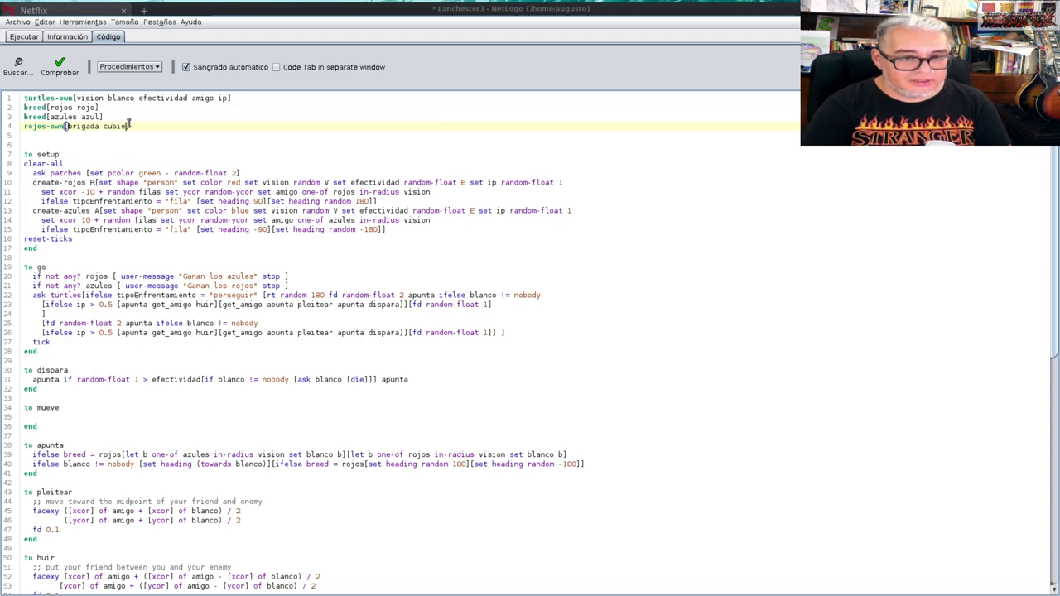
text(rta)
key(End)
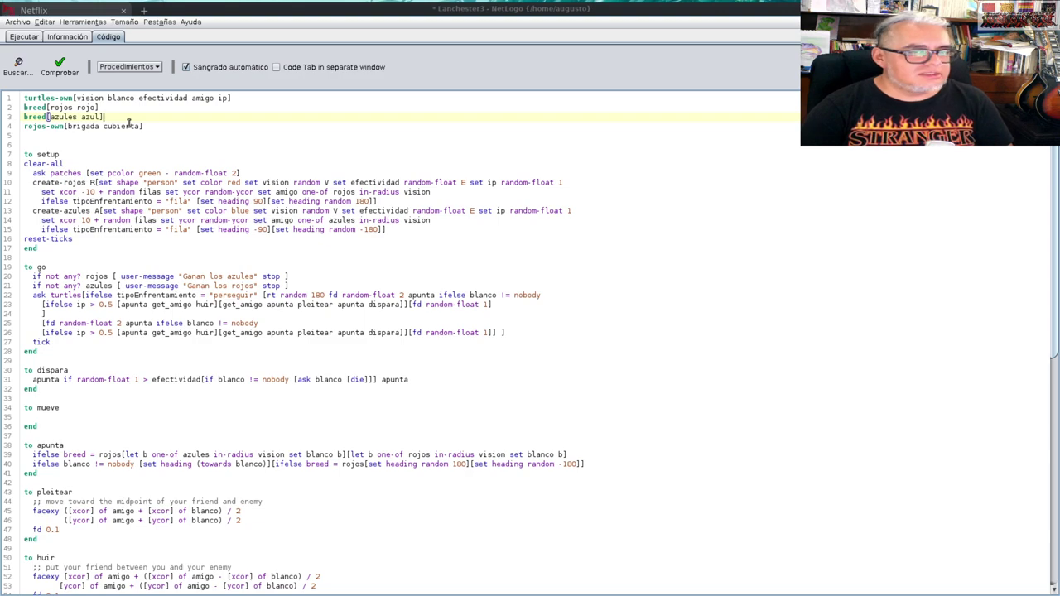
Step: Add patches-own[cobertura] on a new line below turtles-own
key(Up)
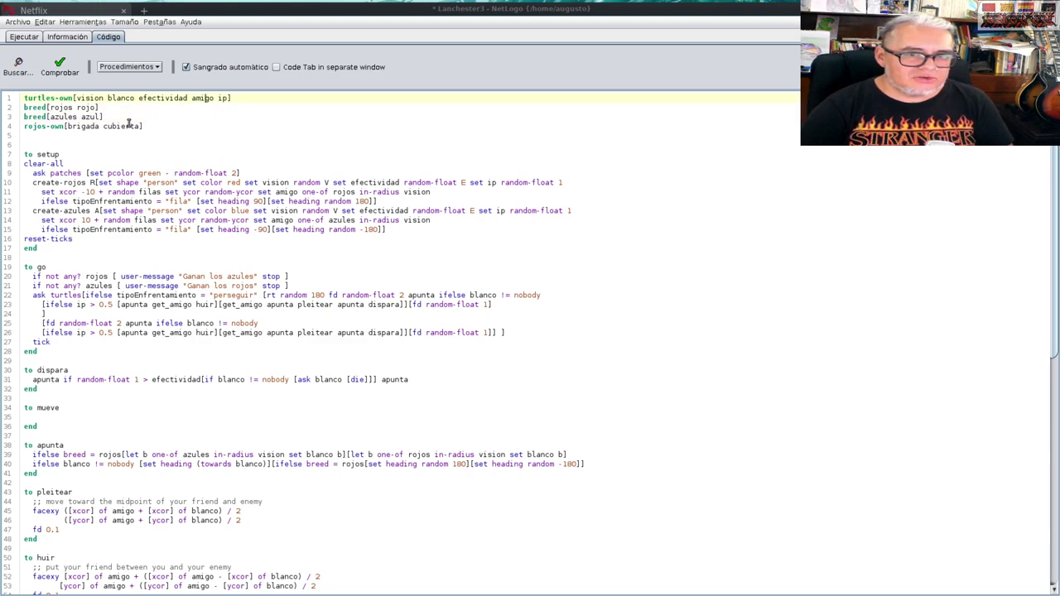
key(Return)
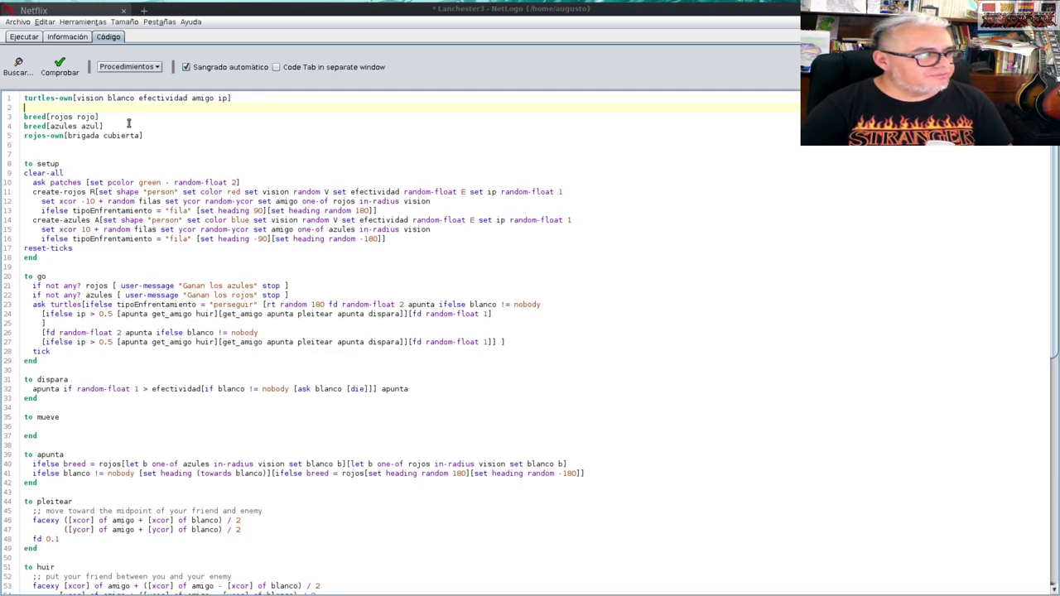
text(patches)
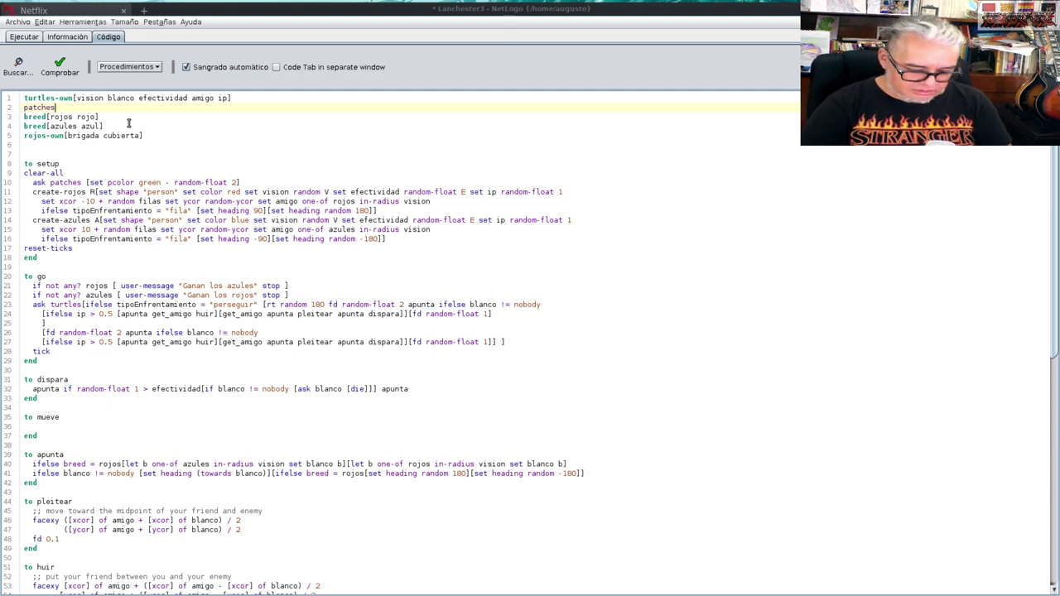
text(n[)
key(Left)
text(cobertura)
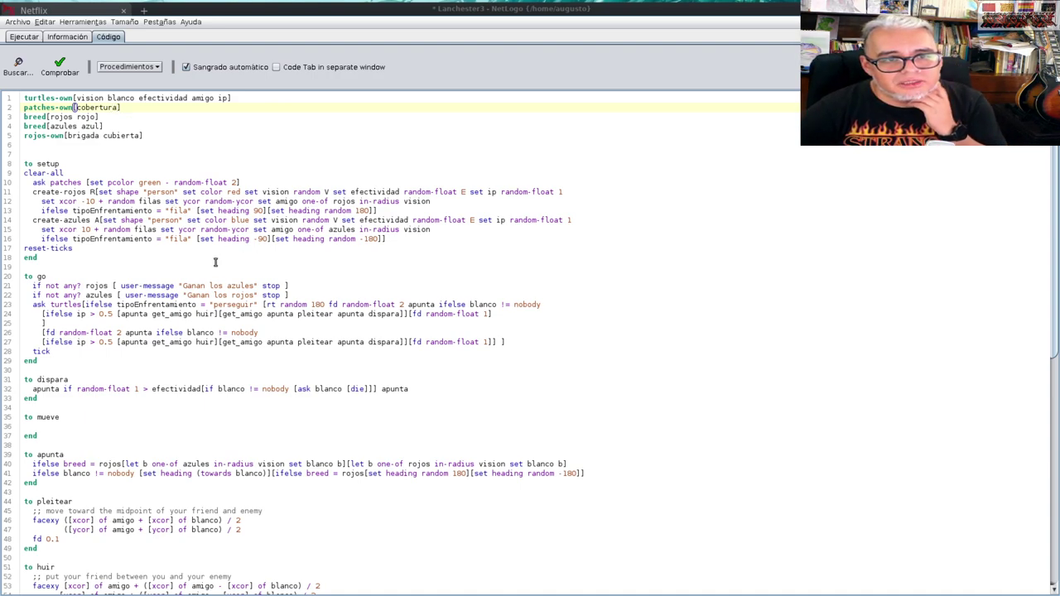
Step: Enlarge the code font several times using Tamaño > Más grande
click(124, 22)
click(136, 39)
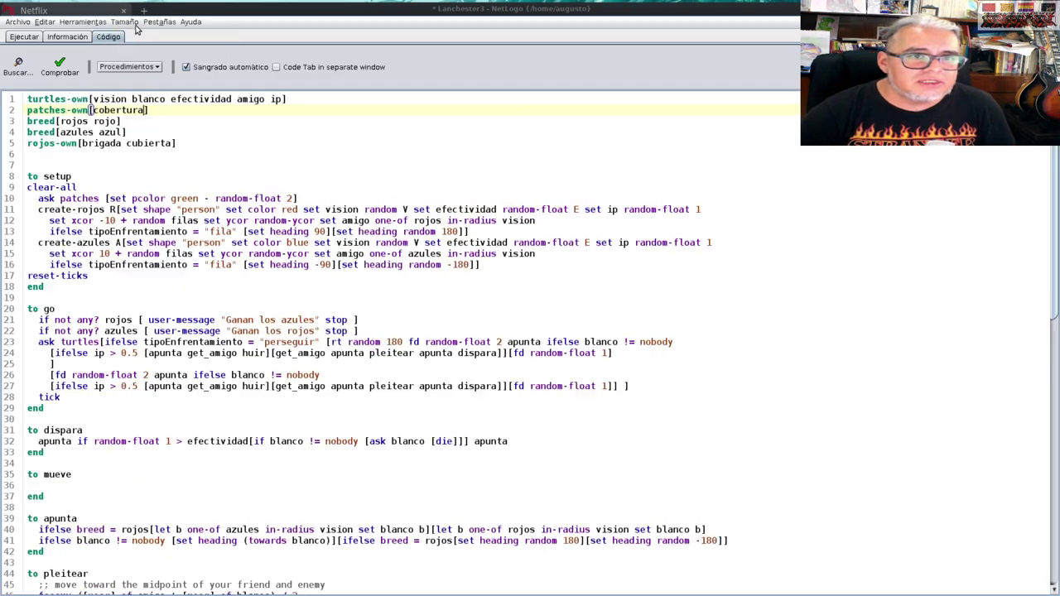
click(133, 23)
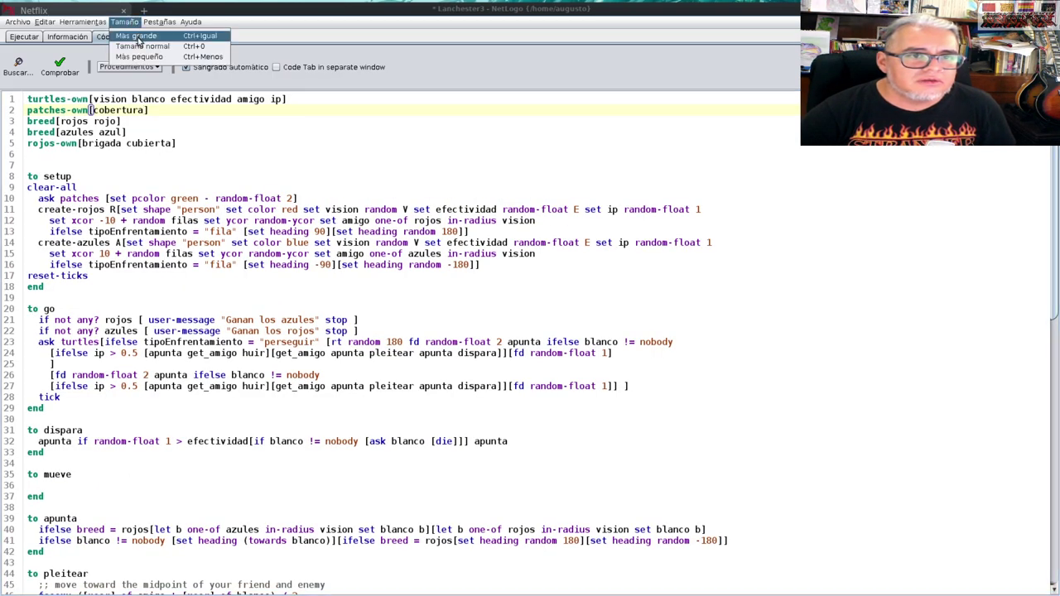
click(136, 36)
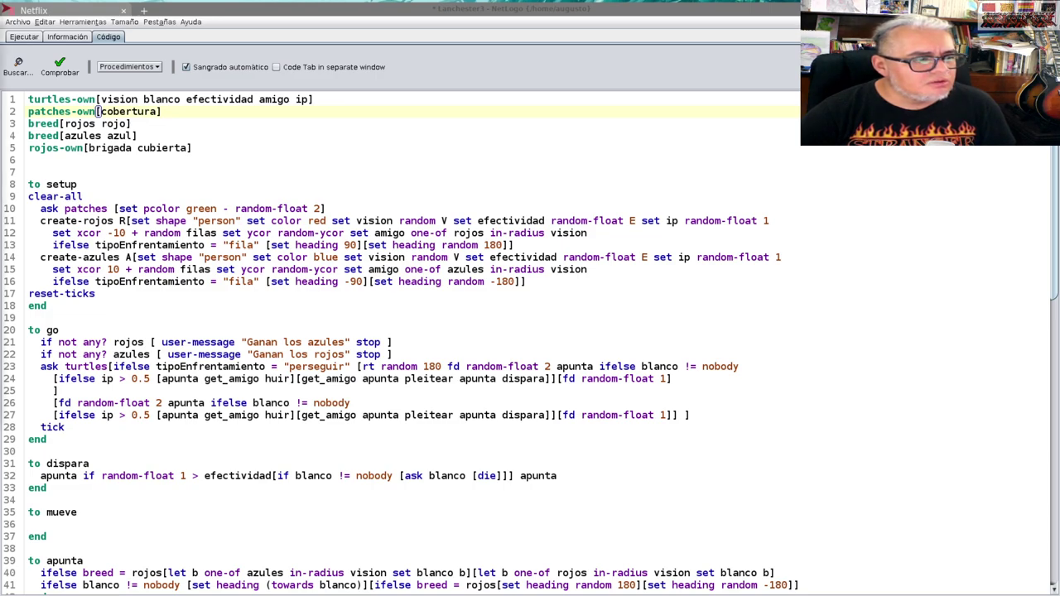
click(125, 22)
click(141, 38)
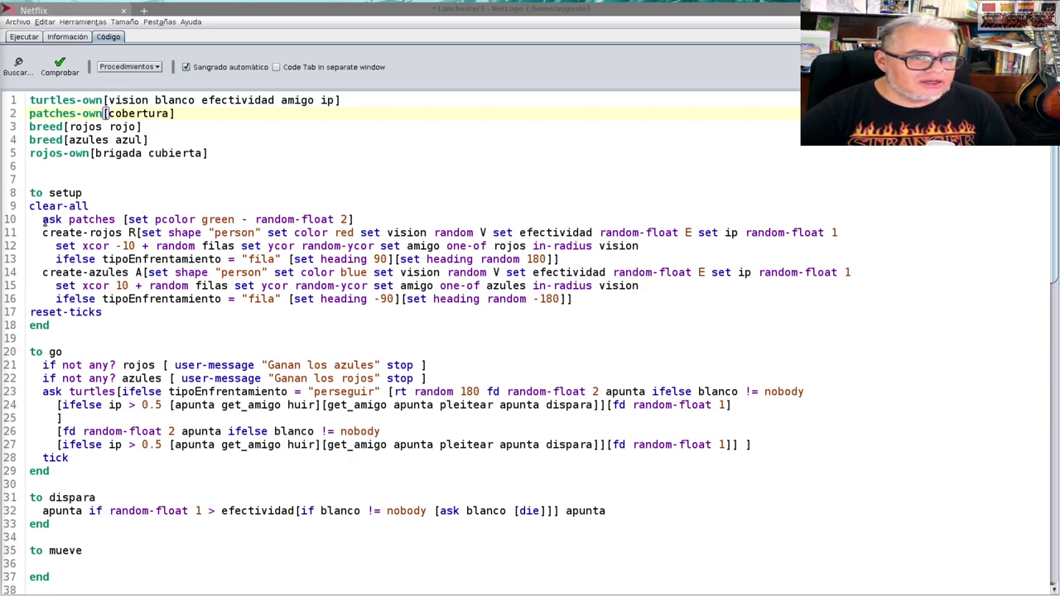
Step: Make patches set cobertura random-float 5 and use pcolor green - cobertura
click(126, 219)
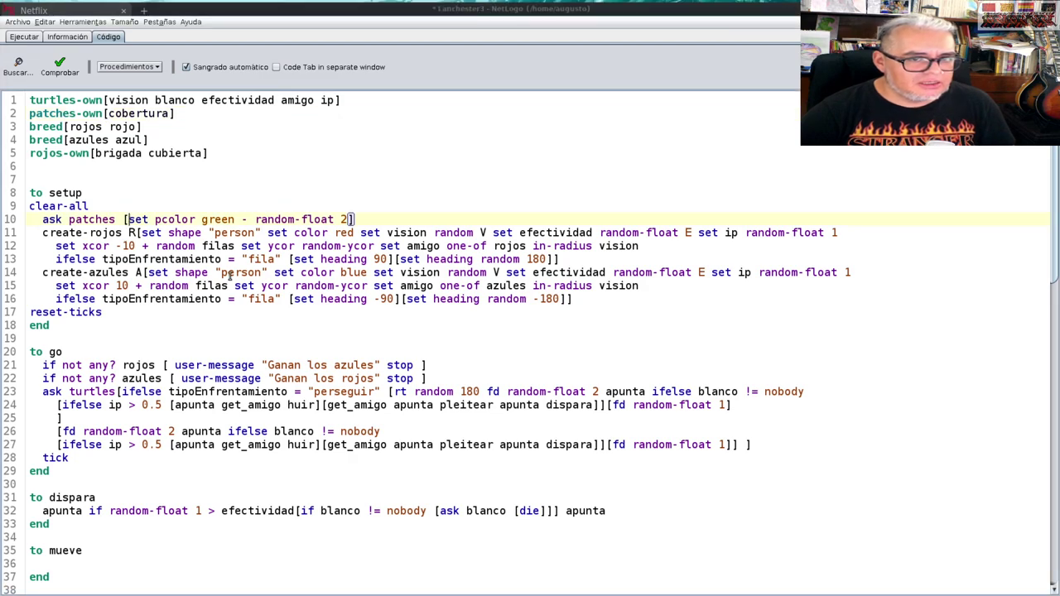
text(set cobertura )
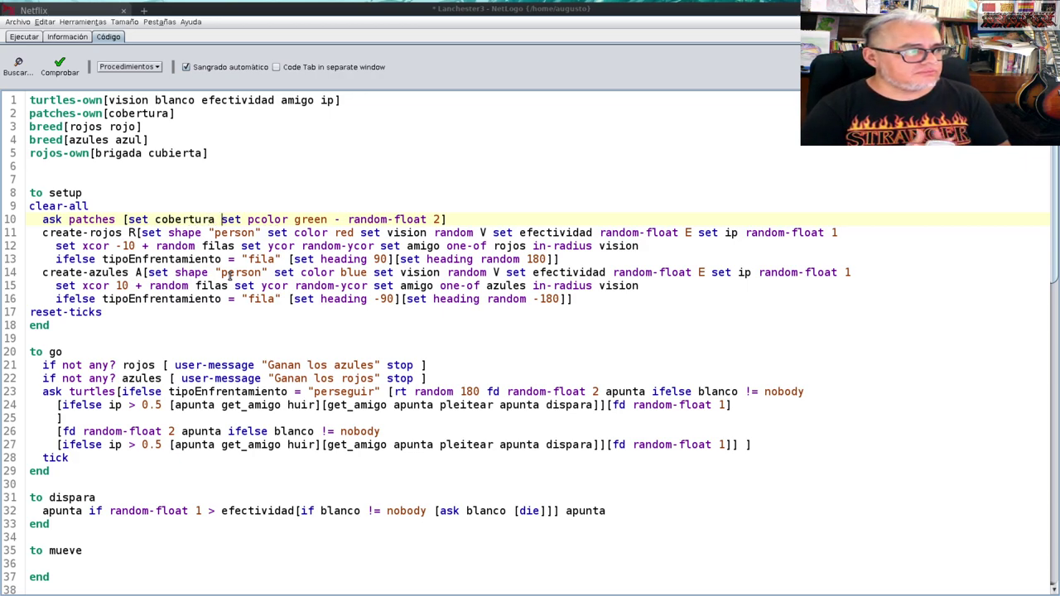
text(random-float )
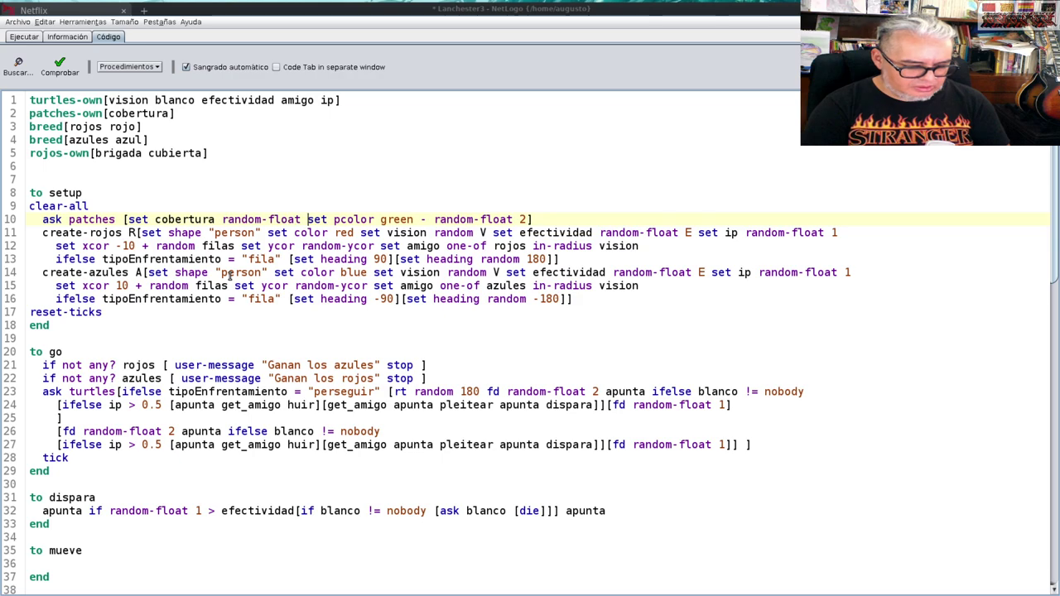
text(5)
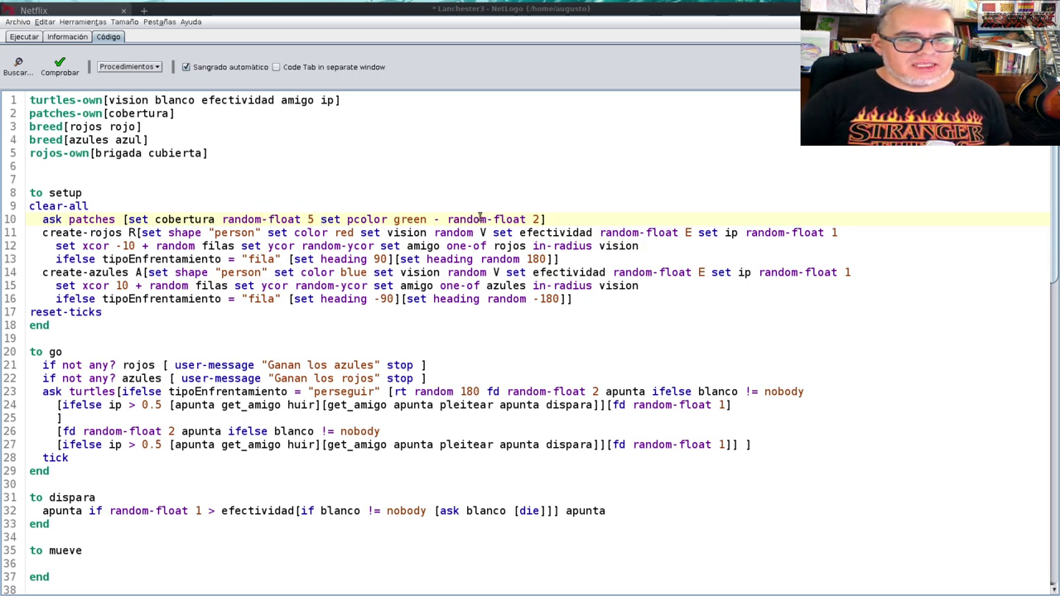
drag(446, 219, 542, 219)
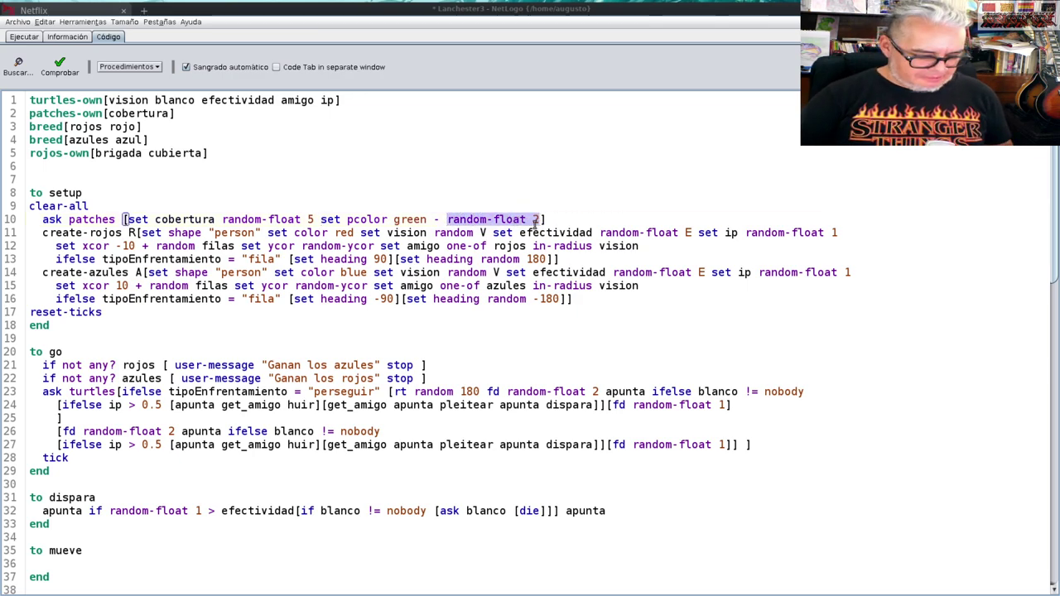
text(cobertura)
click(240, 233)
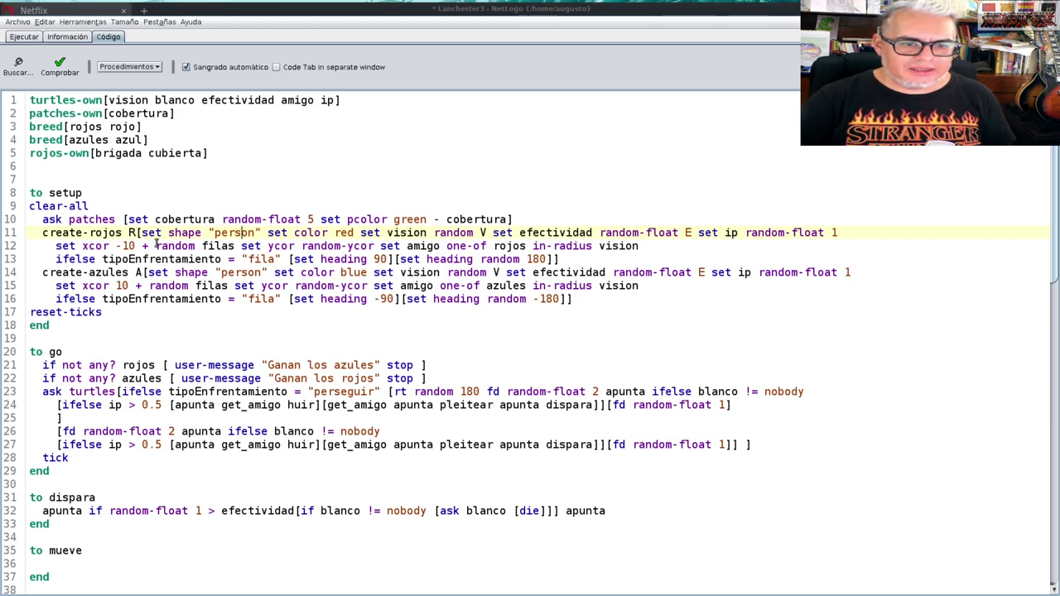
Step: Start a new line 12 reading 'set brigada' below the create-rojos settings
click(134, 233)
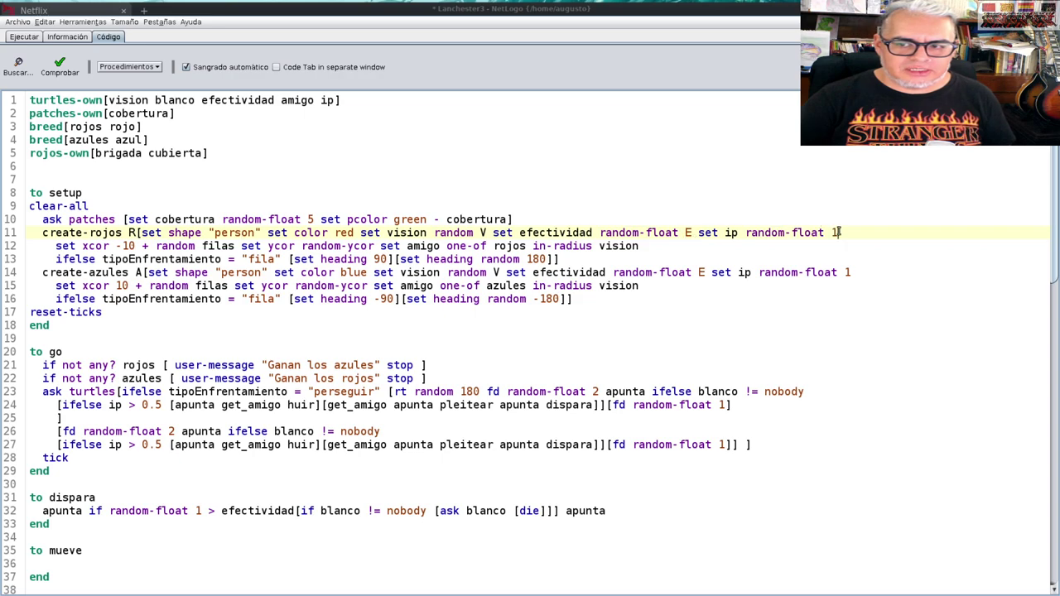
click(863, 233)
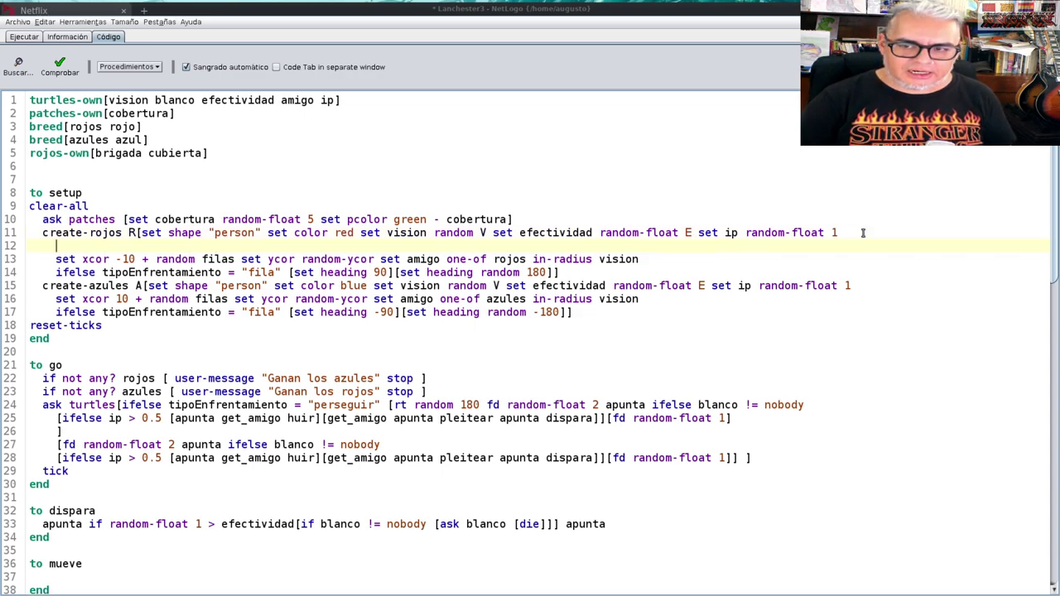
key(Return)
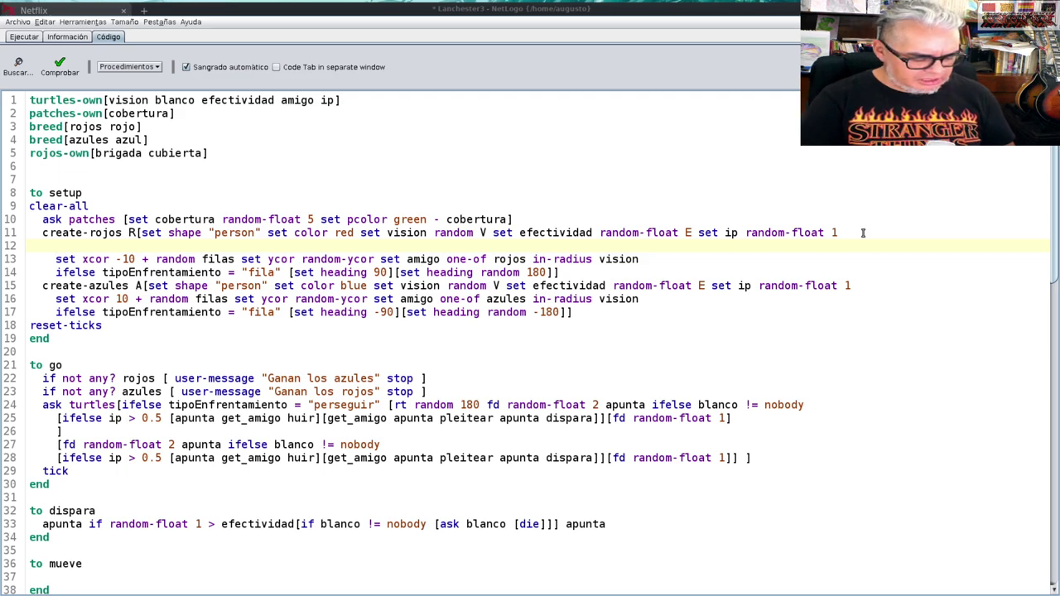
text(set)
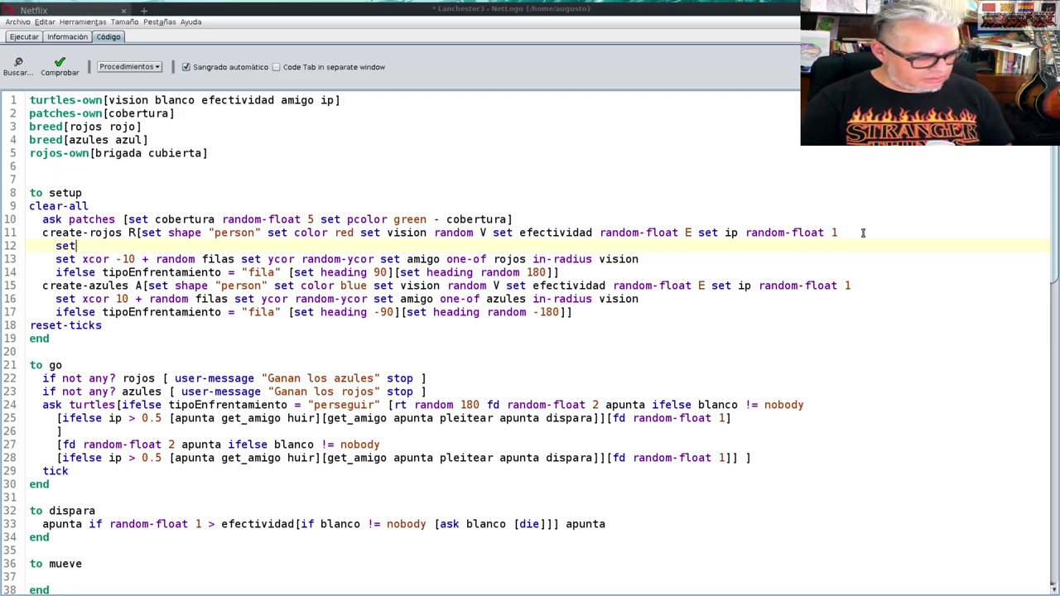
text( brigada)
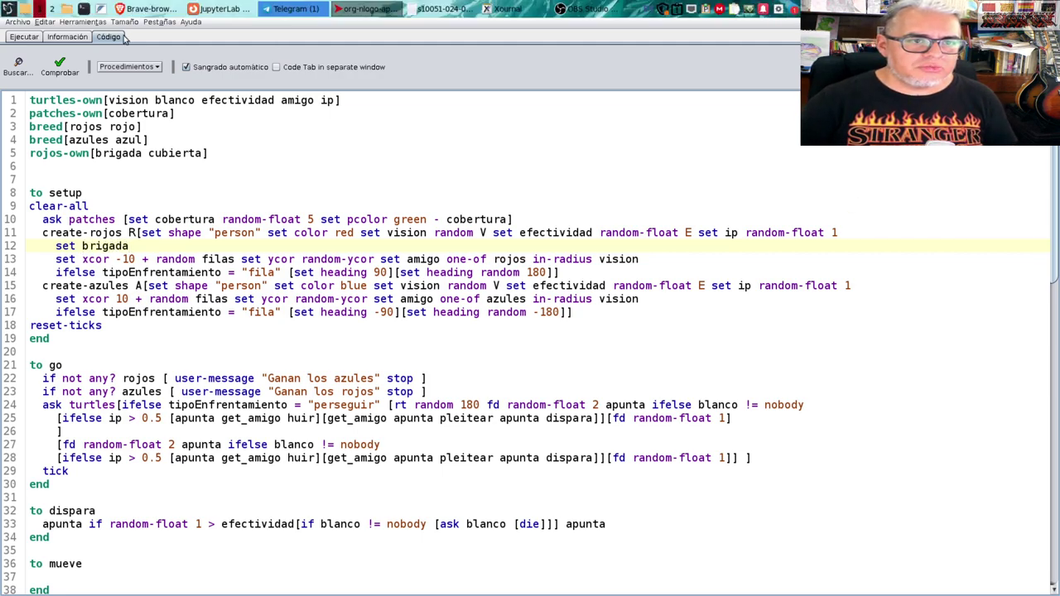
Step: On the Interface, move the tipoEnfrentamiento chooser slightly lower
click(24, 41)
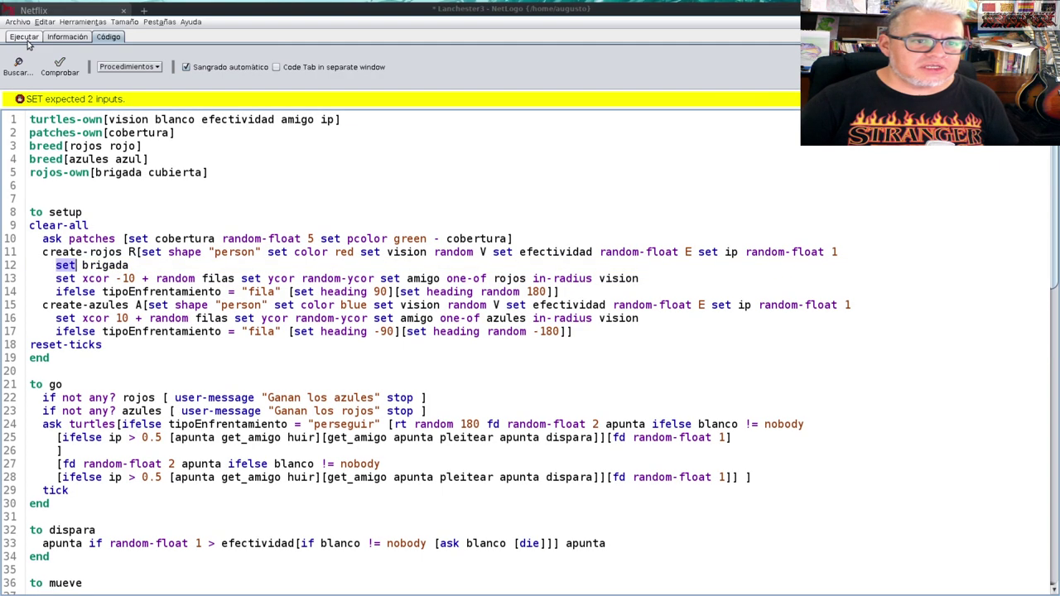
click(31, 39)
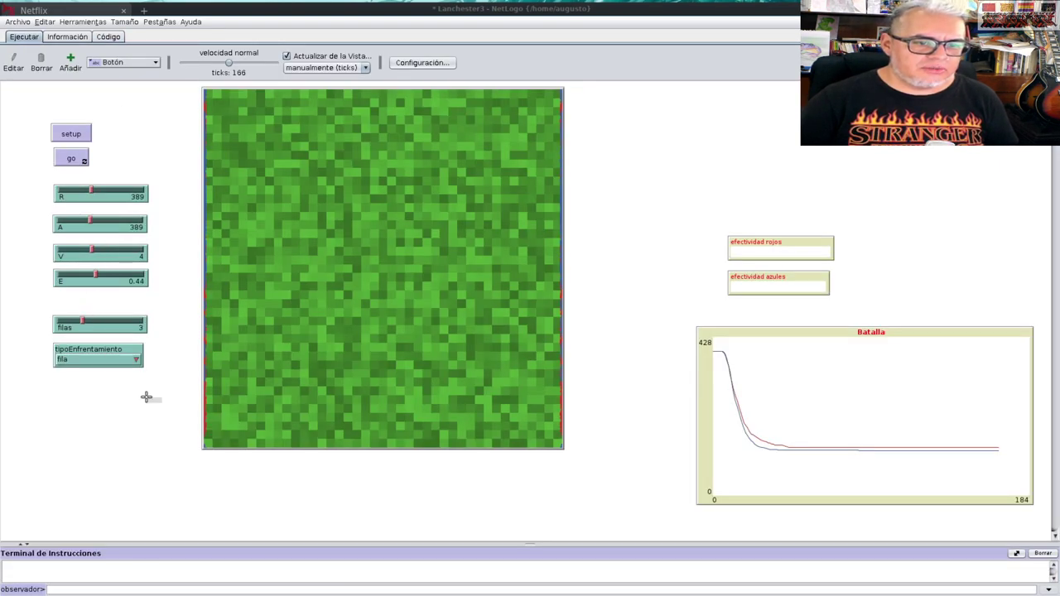
click(112, 359)
drag(106, 353, 106, 383)
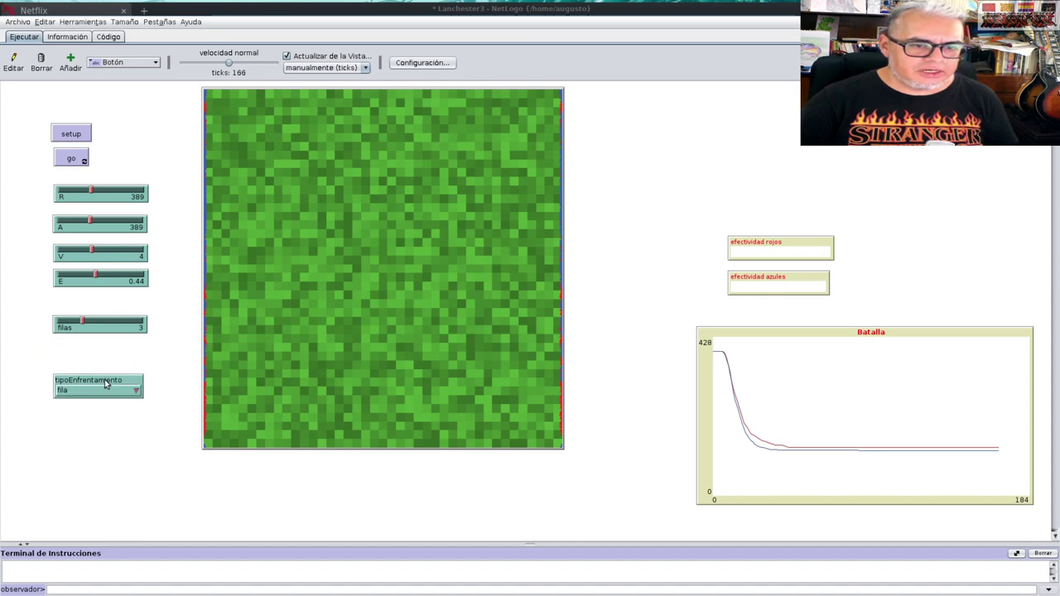
Step: Add a brigadas slider with maximum 20 and value 5
click(113, 65)
click(111, 84)
click(59, 349)
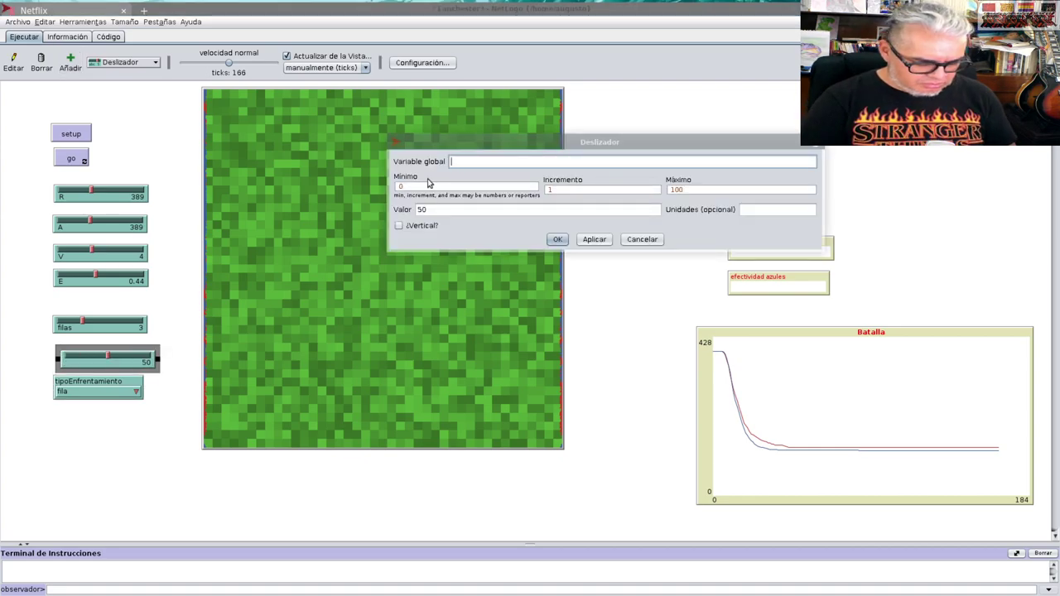
text(brigadas)
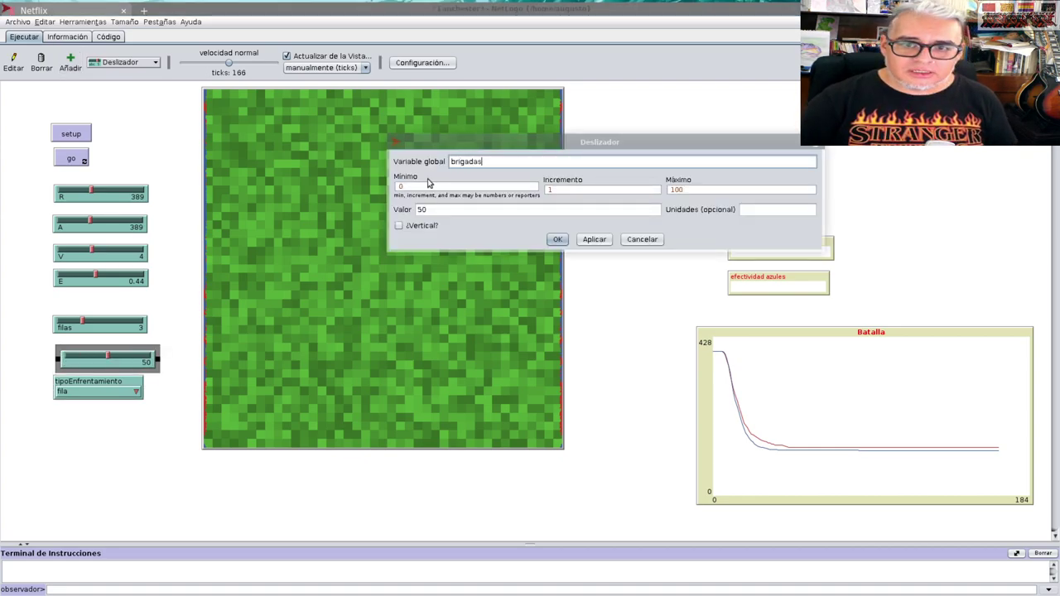
drag(708, 190, 659, 183)
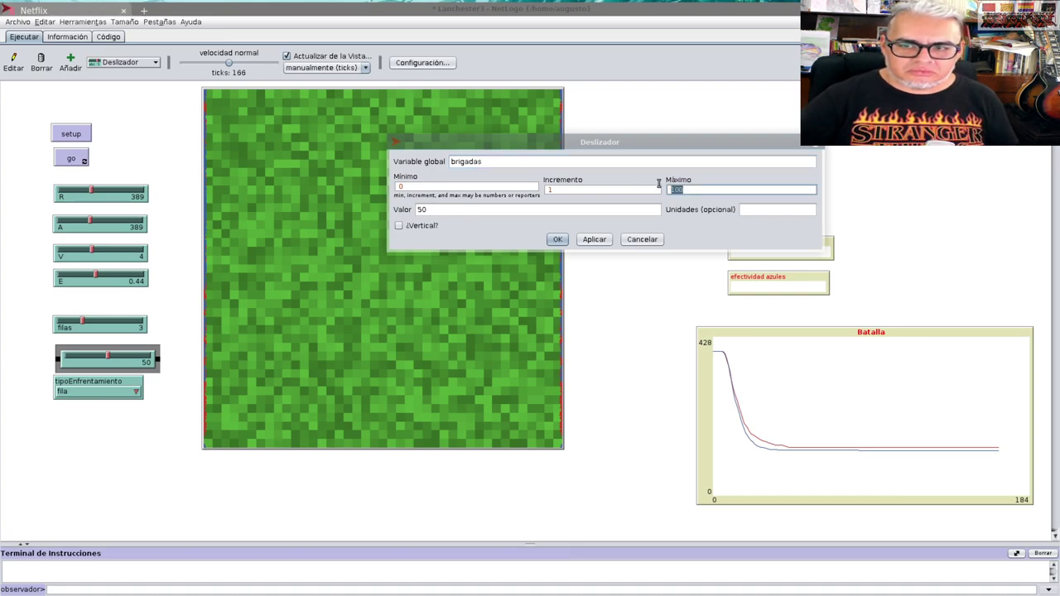
text(20)
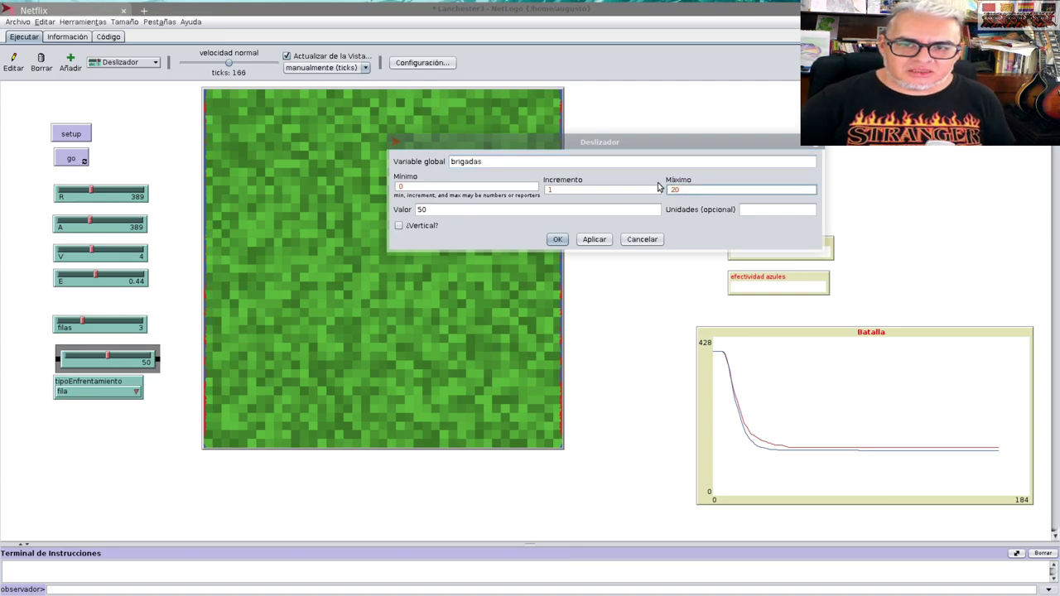
drag(438, 209, 407, 209)
text(5)
click(554, 240)
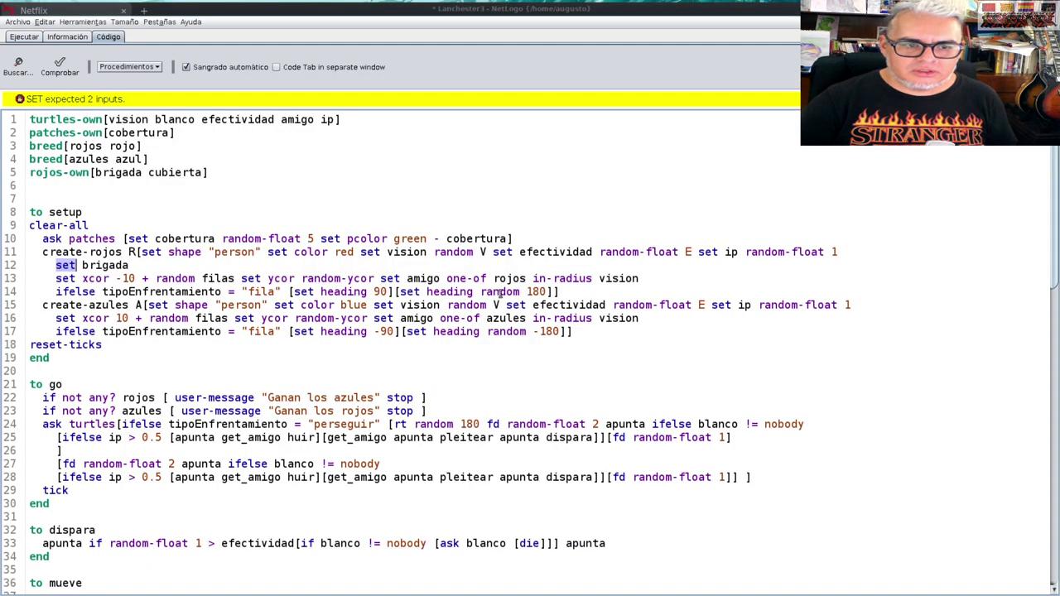
Step: Complete line 12 as 'set brigada random brigadas', check the code, and run setup
click(132, 265)
text(brigadas)
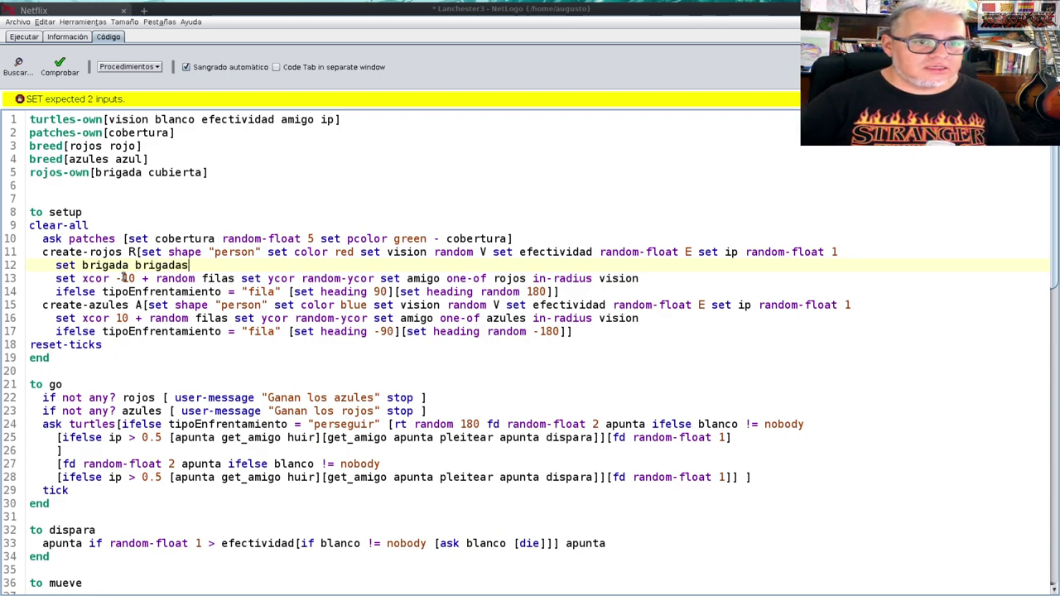
click(135, 266)
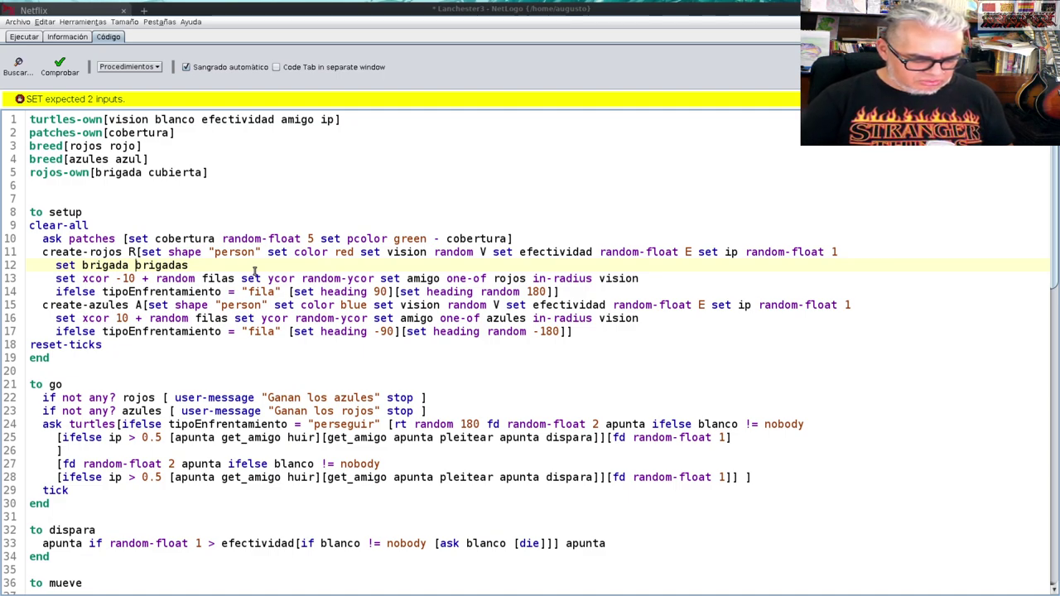
text(random)
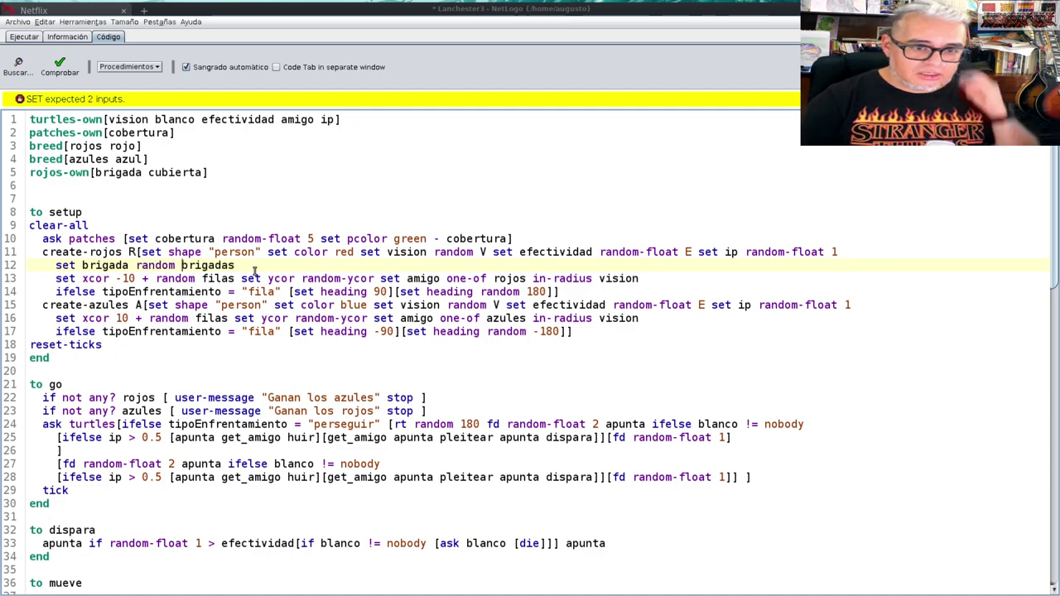
click(50, 65)
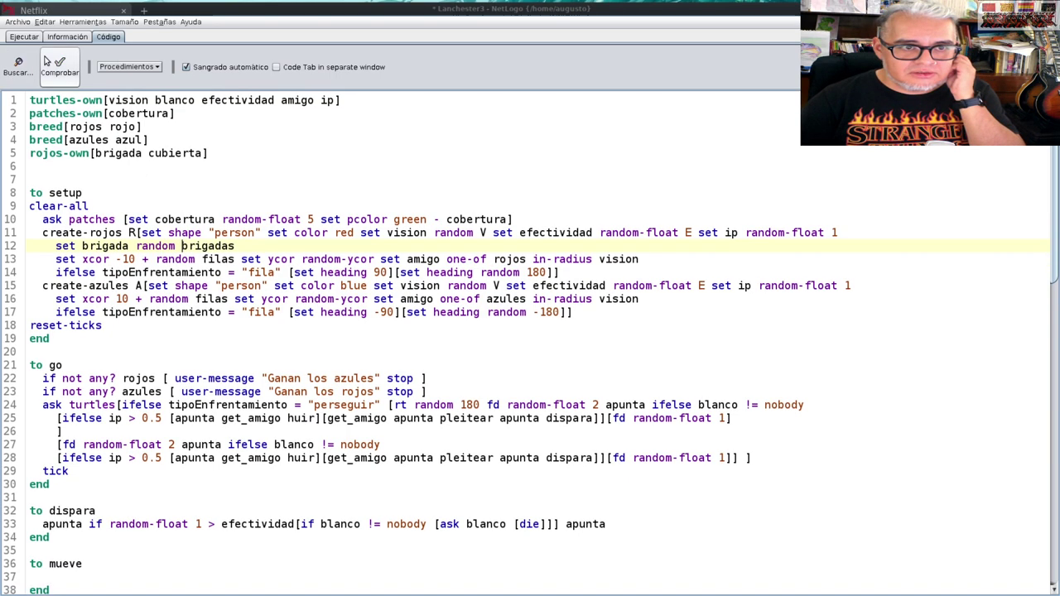
click(33, 37)
click(82, 131)
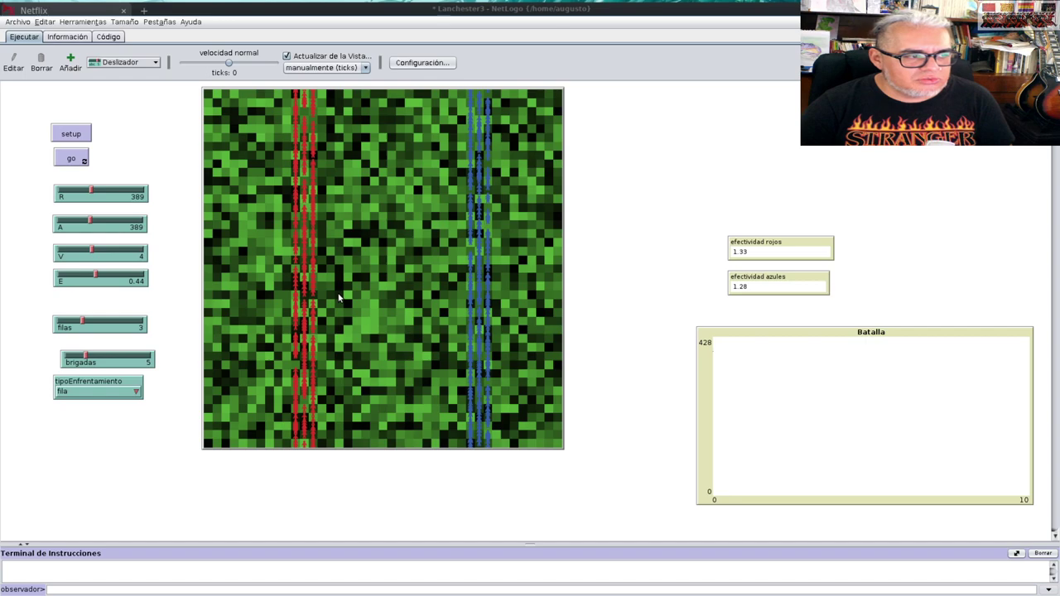
Step: Change line 13's red x position to 'set xcor (-brigada + random filas)'
click(121, 39)
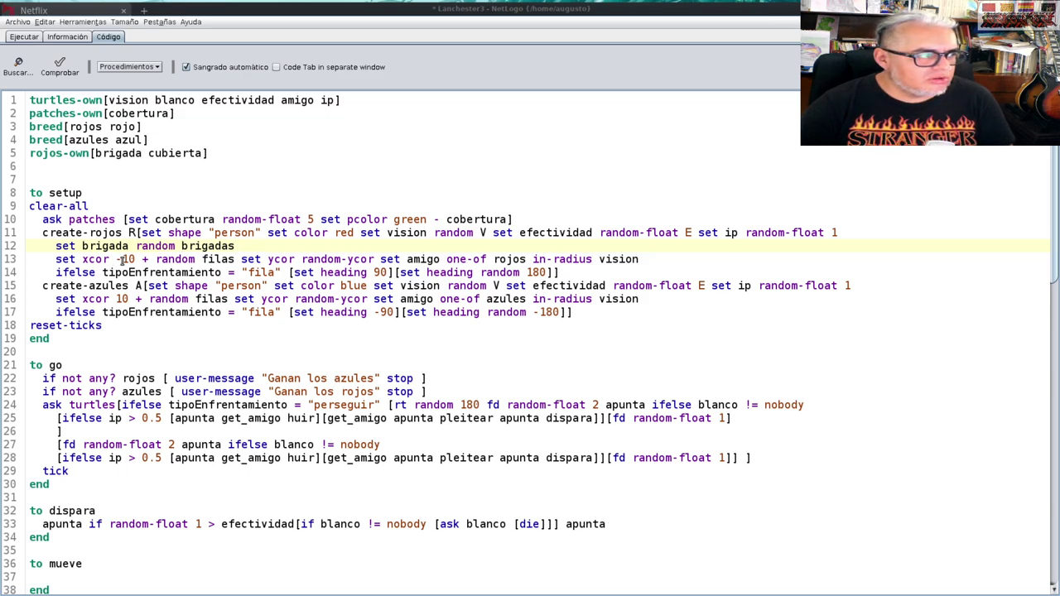
click(122, 259)
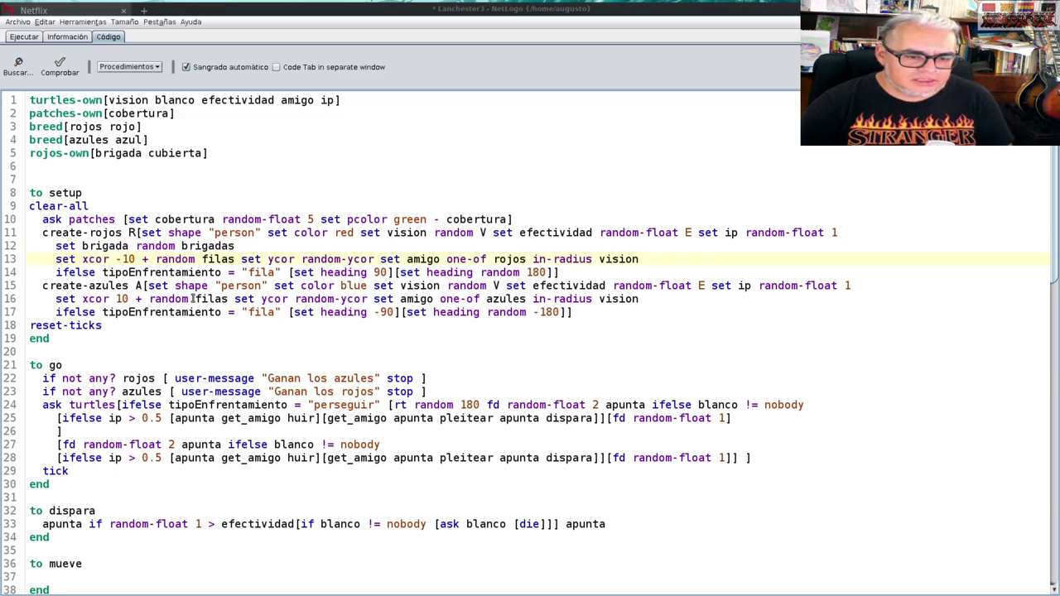
key(BackSpace)
key(BackSpace)
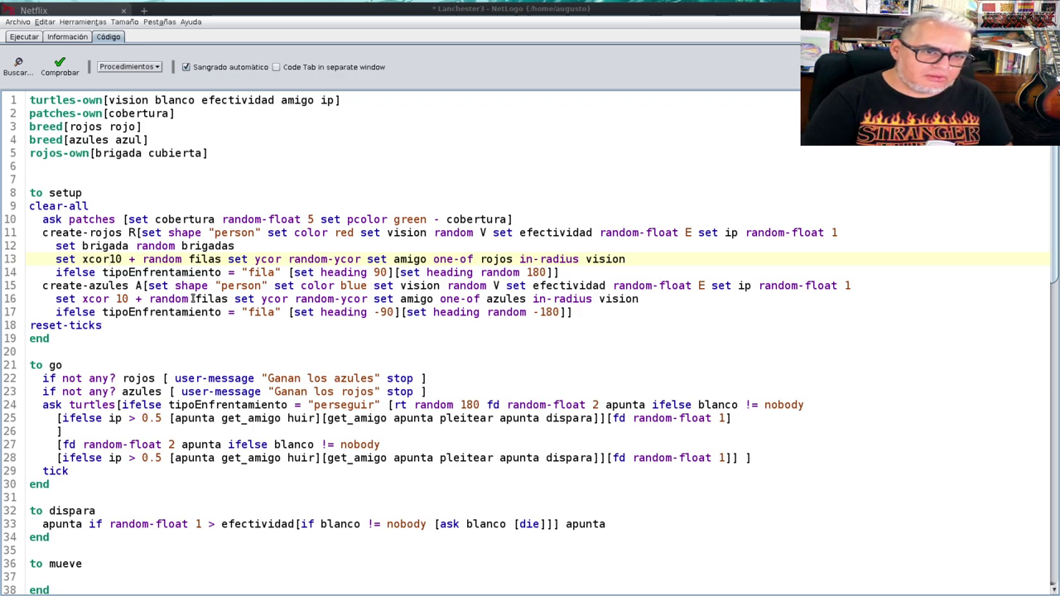
key(Delete)
key(Delete)
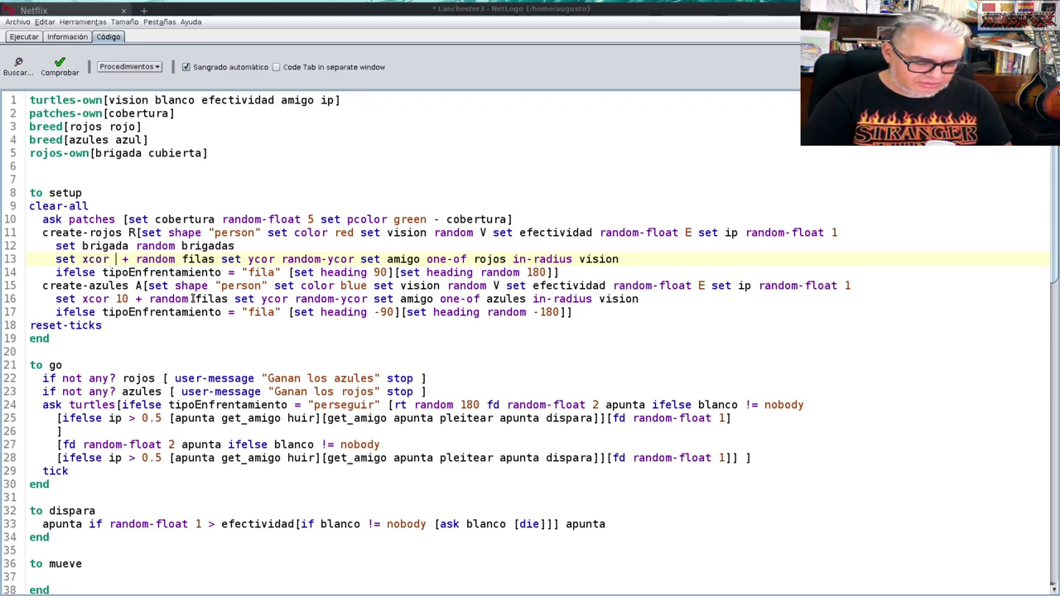
text(- brigada)
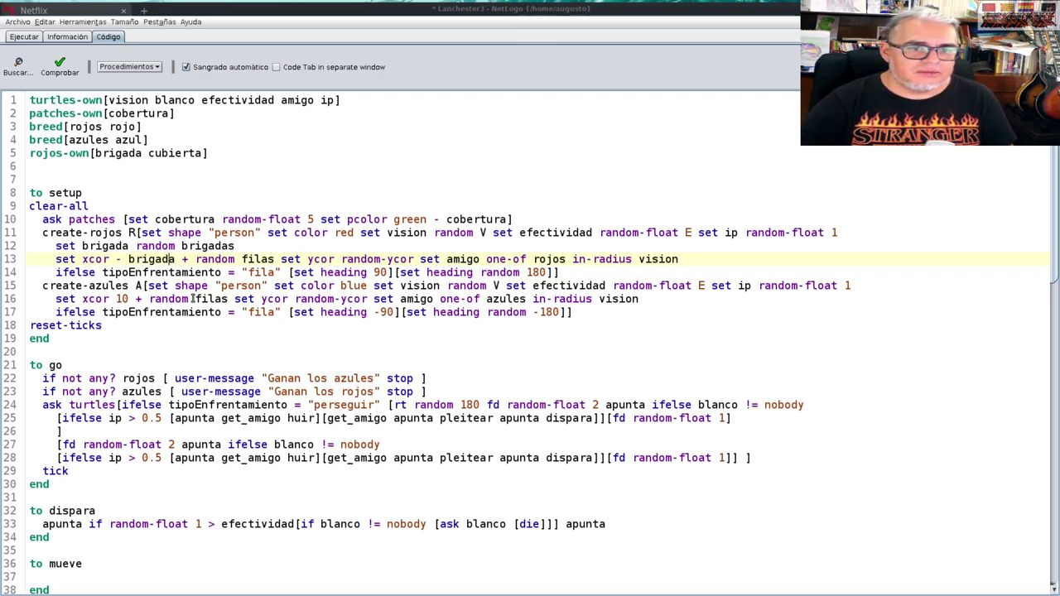
key(Left)
key(Left)
key(Left)
key(Right)
key(Right)
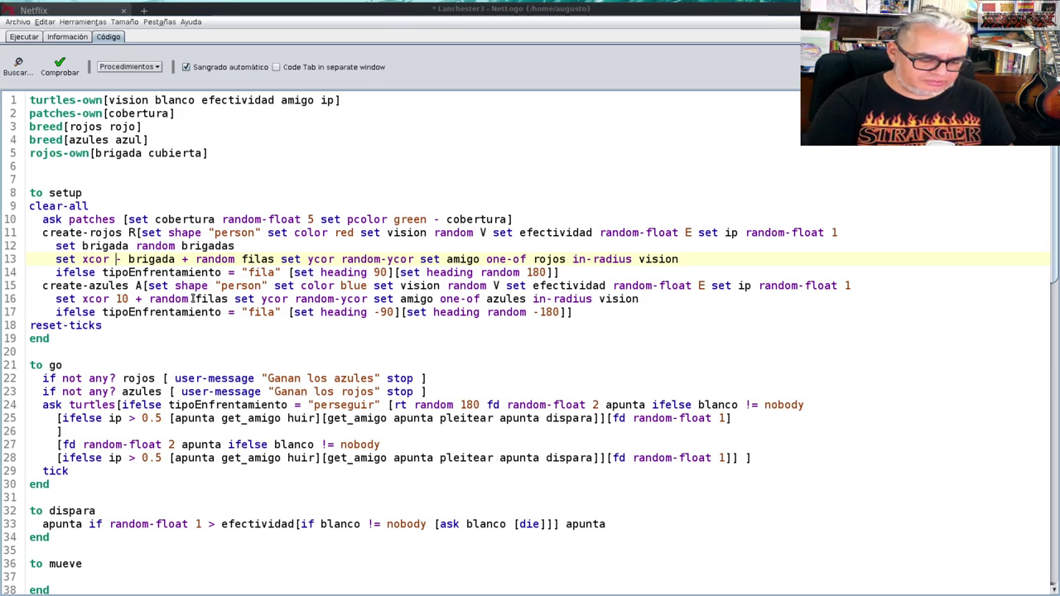
text(()
key(Right)
key(Right)
key(Right)
key(Right)
key(Right)
key(Right)
key(Left)
key(Left)
key(Left)
key(Left)
key(Left)
key(Left)
key(Left)
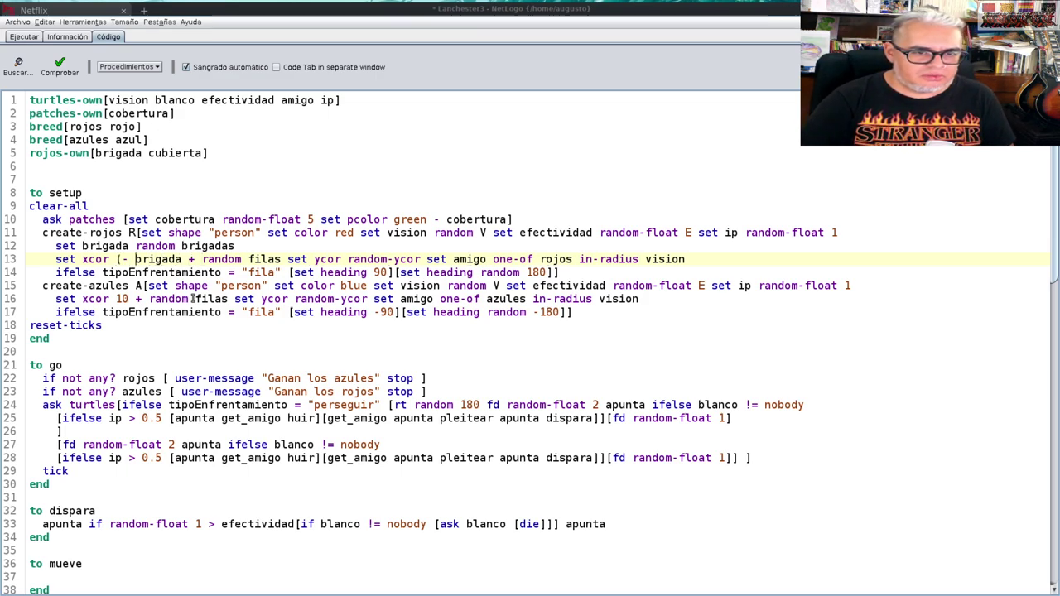
key(Delete)
key(Right)
key(Right)
key(Right)
key(Right)
key(Right)
key(Right)
key(Right)
key(Right)
key(Right)
key(Right)
key(Right)
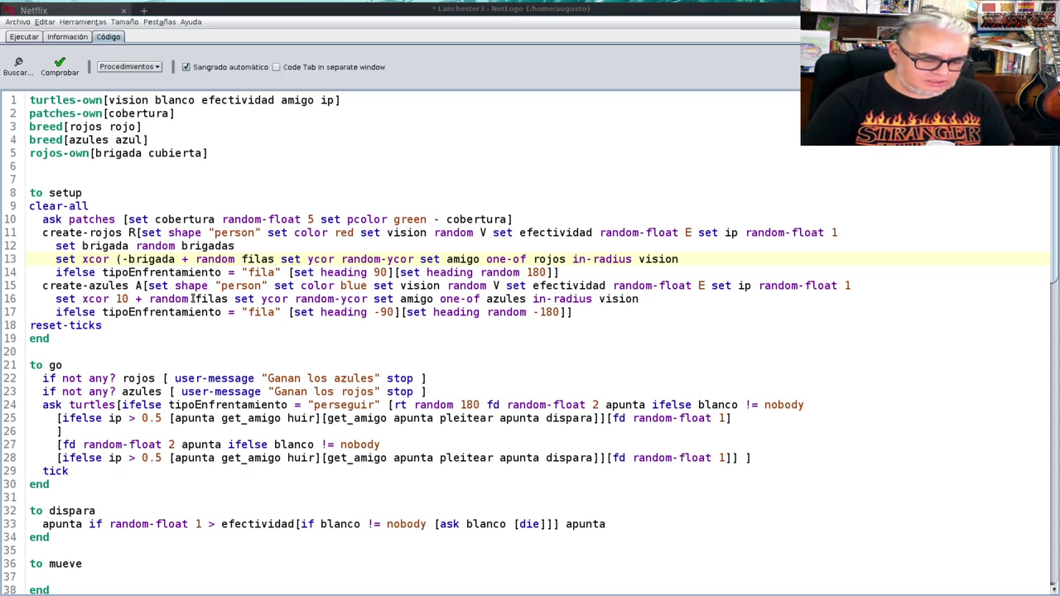
text())
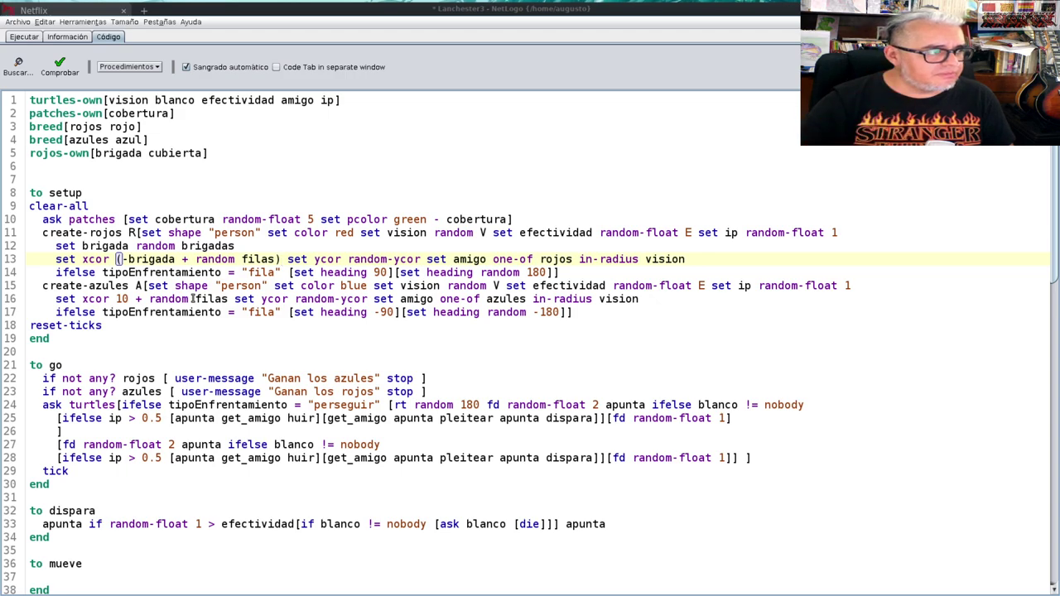
Step: Add 'set cubierta [cobertura] of patch-here', fix the typo, and check the code
key(Right)
key(Right)
key(Right)
key(Right)
key(Right)
key(Right)
key(Right)
key(Right)
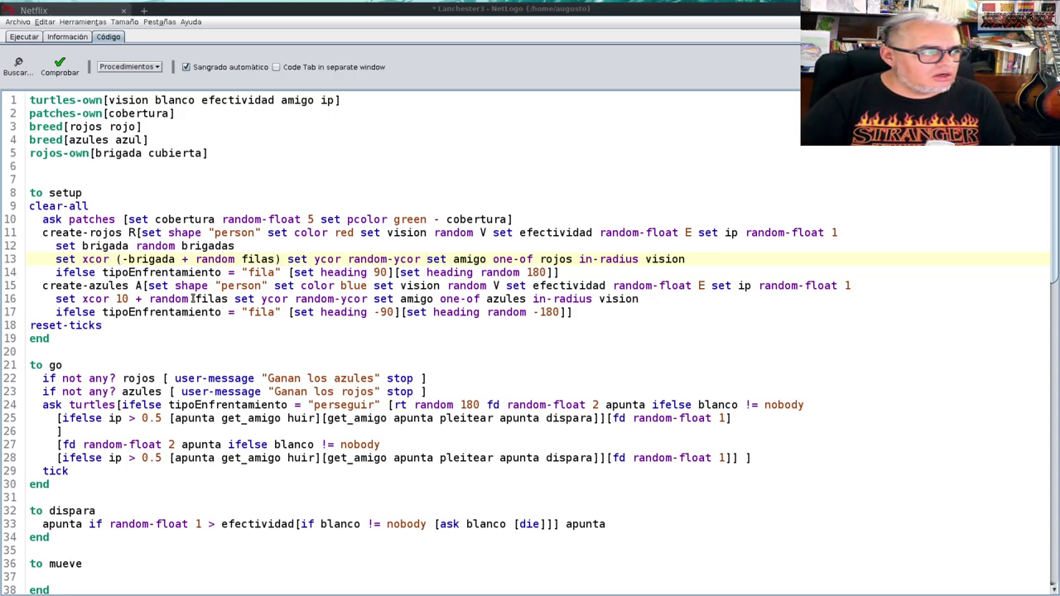
key(Left)
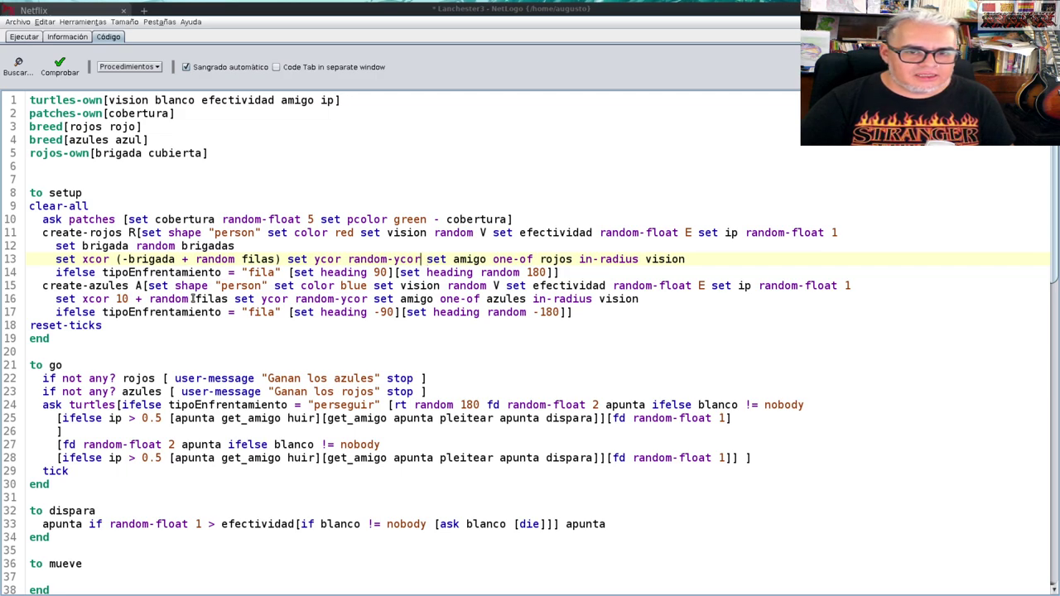
text(set)
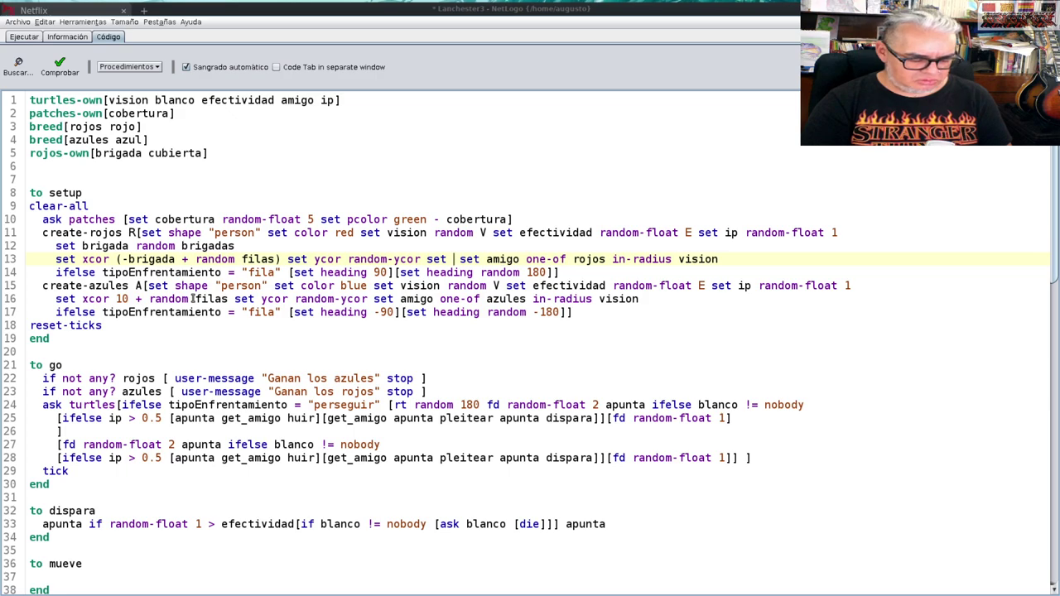
text( cubierta [)
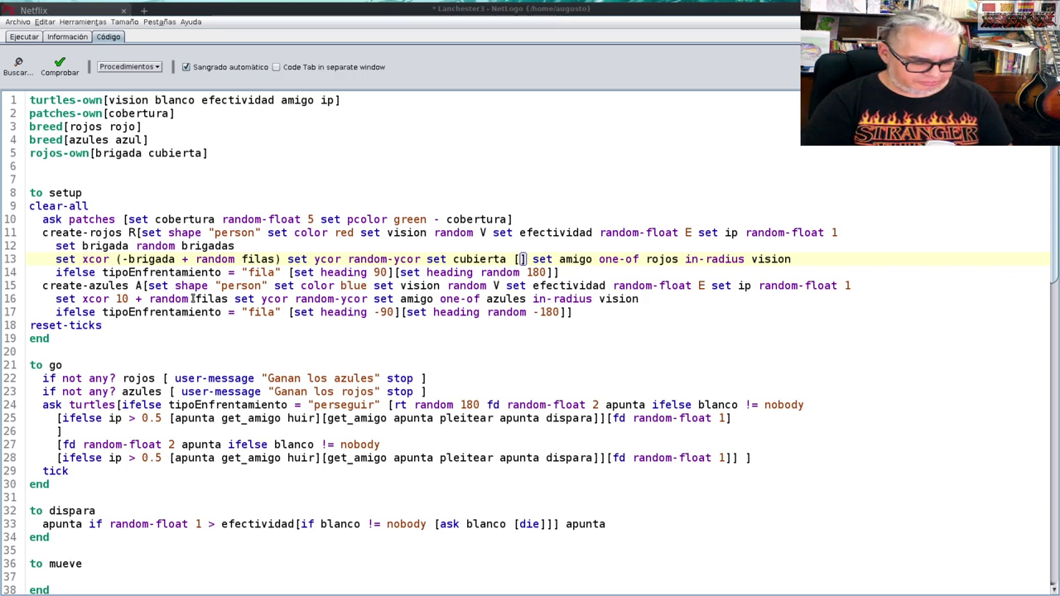
text(cobertura] o)
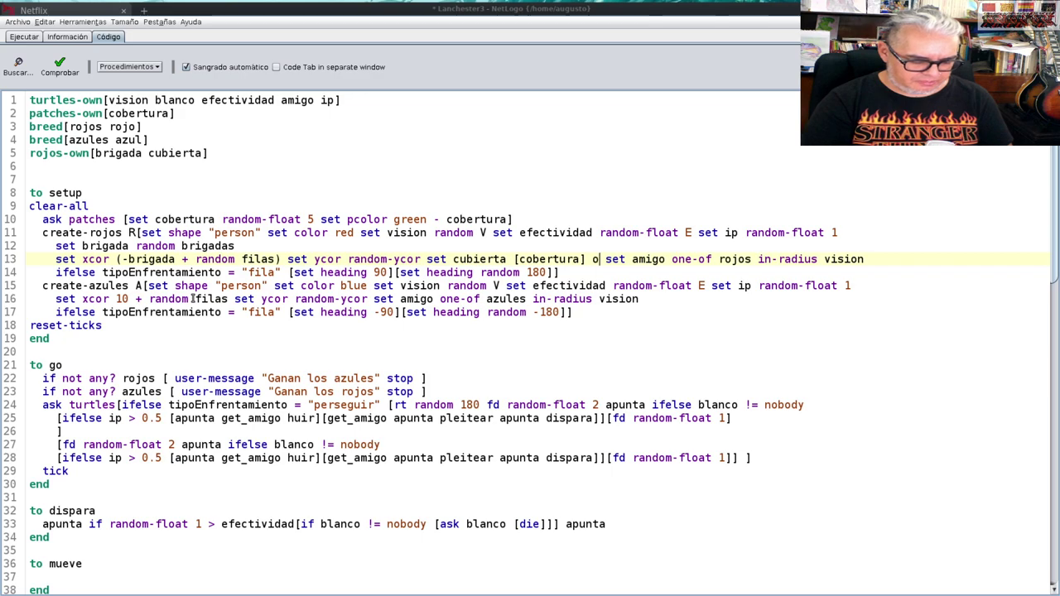
text(f)
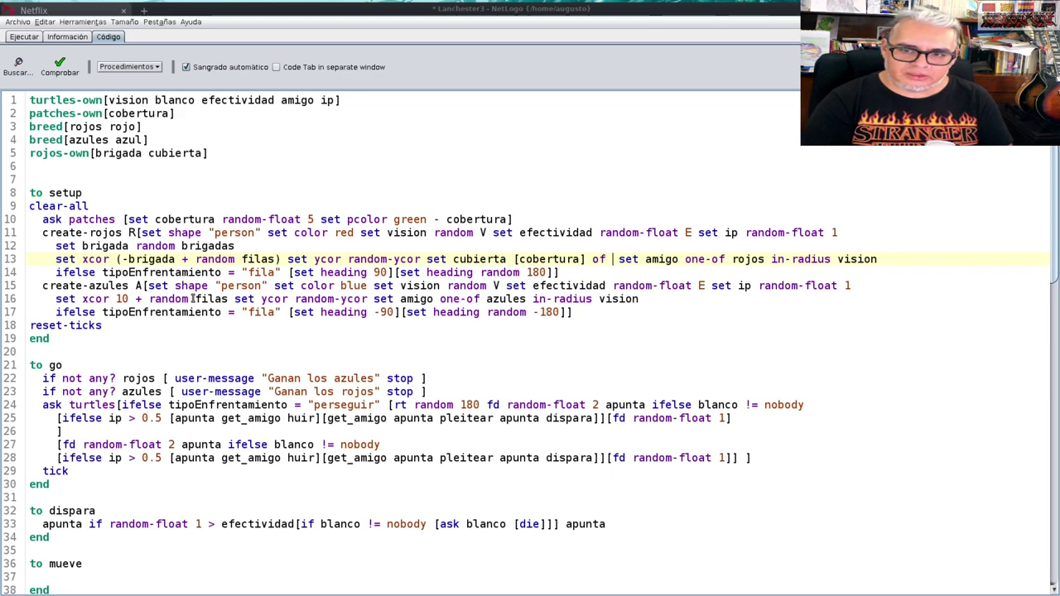
text( pathc-here)
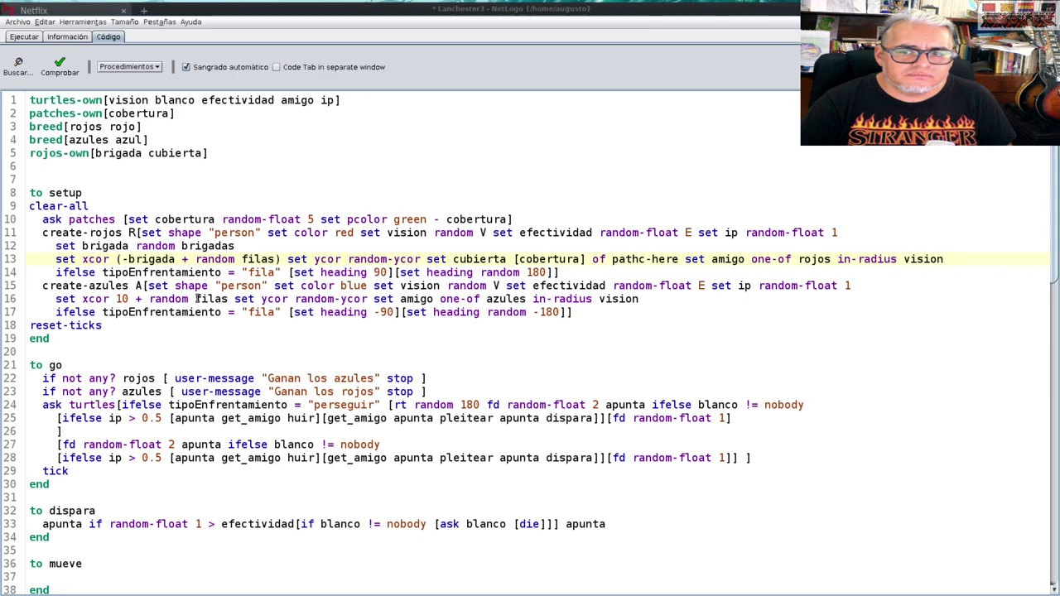
key(Left)
key(Left)
key(Left)
key(Left)
key(Left)
key(Left)
key(BackSpace)
key(Right)
text(h)
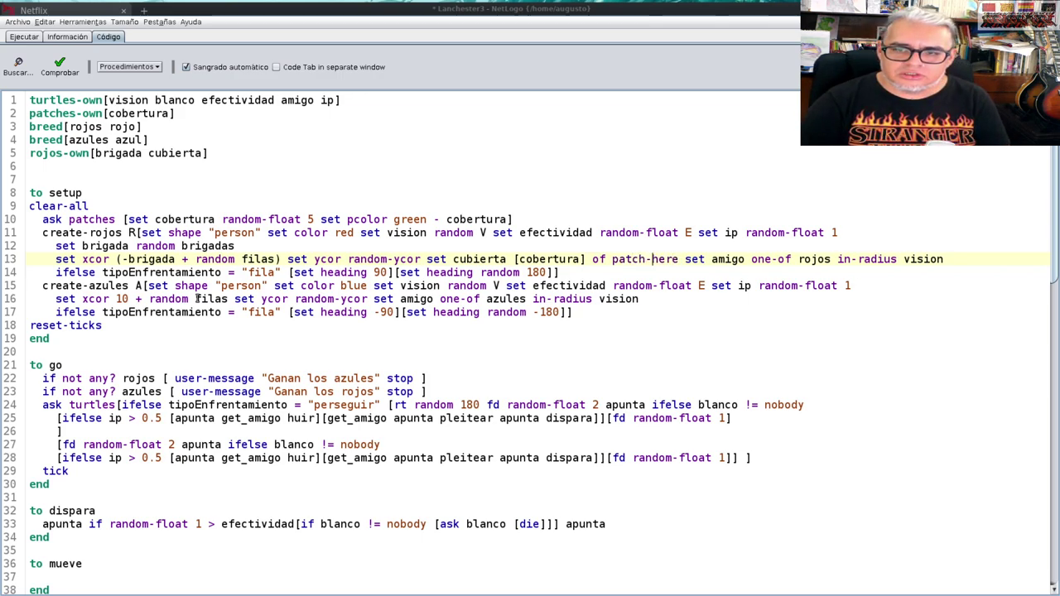
key(Right)
key(Right)
key(Right)
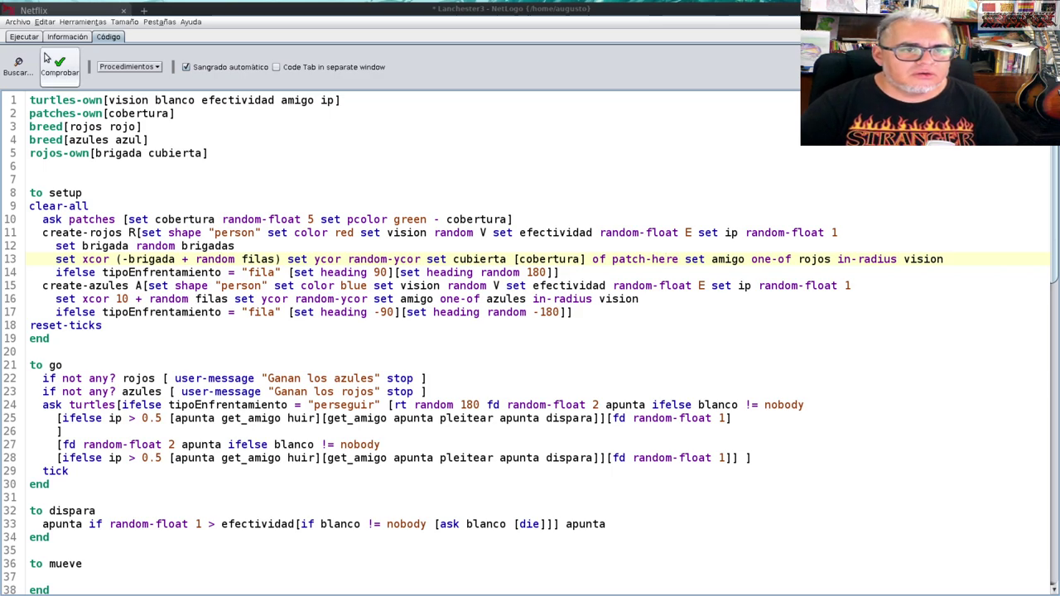
click(18, 37)
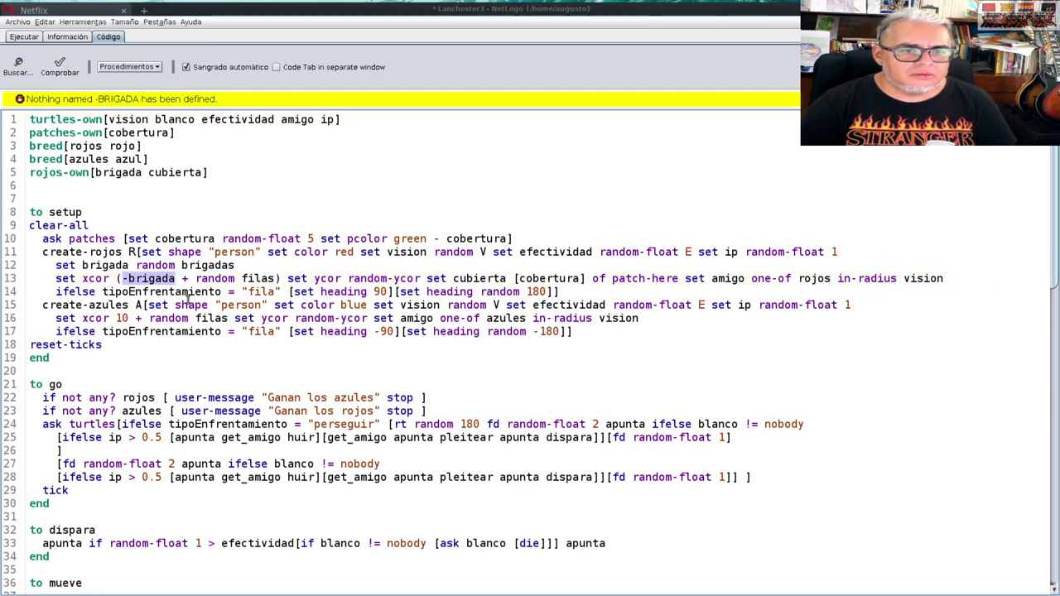
click(126, 279)
click(59, 66)
Step: Rerun setup on the Ejecutar tab to spread red brigades across columns, then return to Código
click(25, 37)
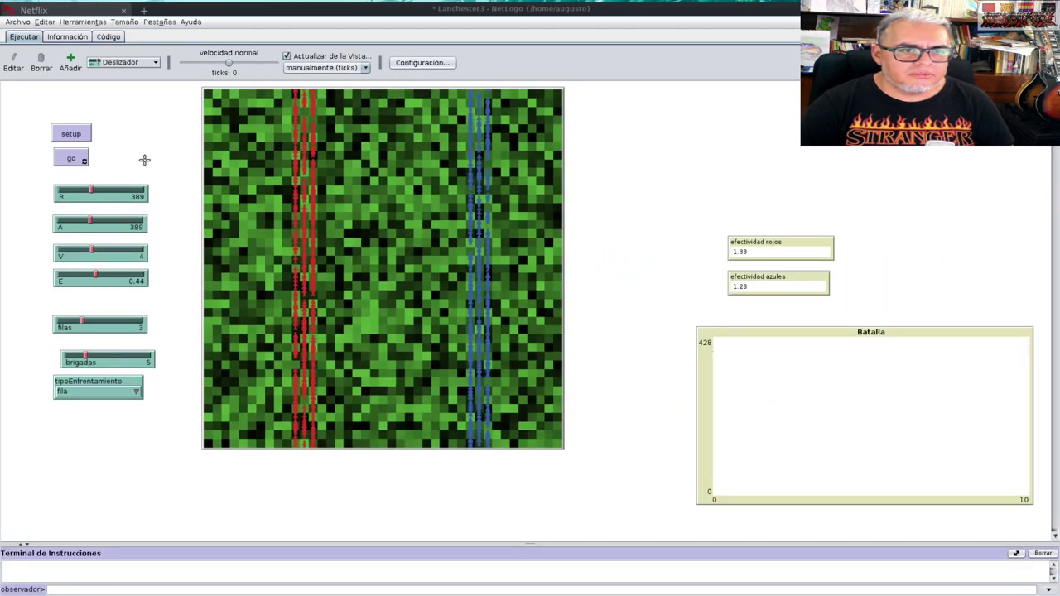
click(81, 134)
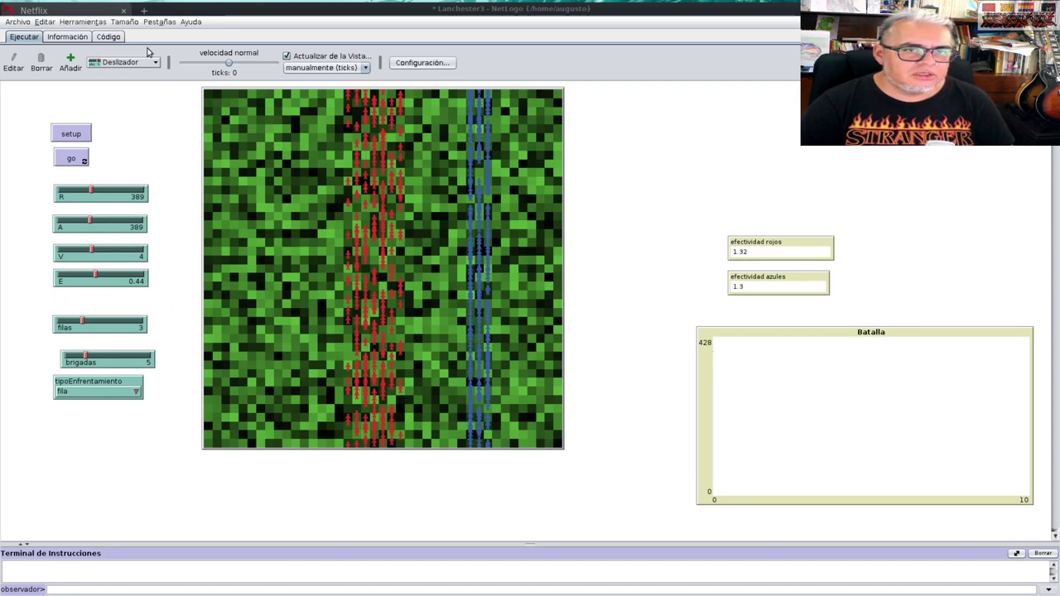
click(108, 37)
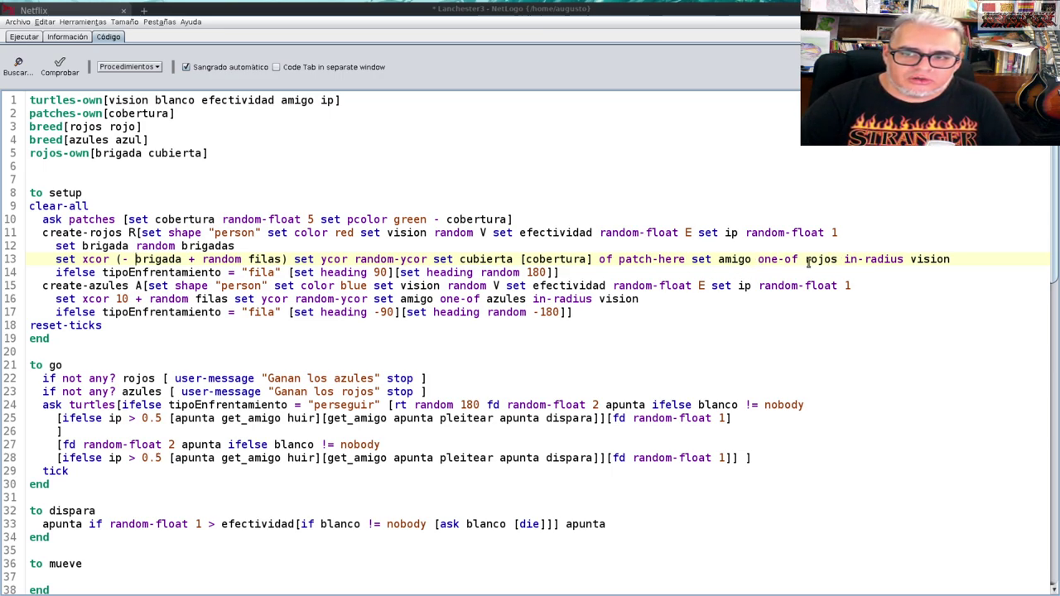
Step: On line 13, change the red friend pool to 'other rojos with [brigada = brigada]'
click(805, 259)
text(other)
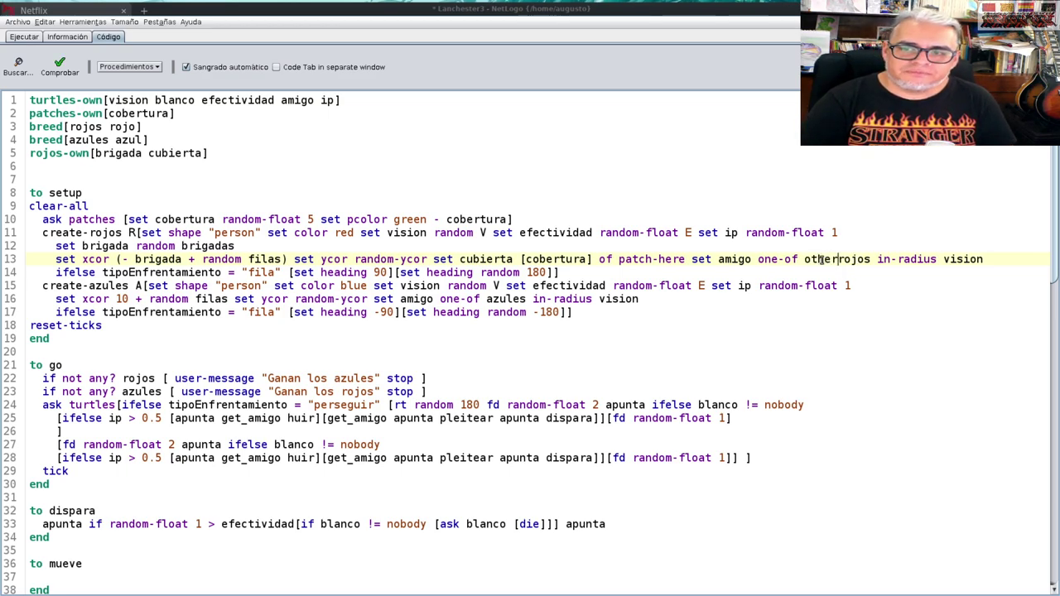
key(Right)
key(Right)
key(Right)
key(Right)
key(Right)
key(Right)
key(shift+Right)
key(shift+Right)
key(shift+Right)
key(shift+Right)
key(shift+Right)
key(shift+Right)
key(shift+Right)
key(shift+Right)
key(shift+Right)
key(shift+Right)
key(shift+Right)
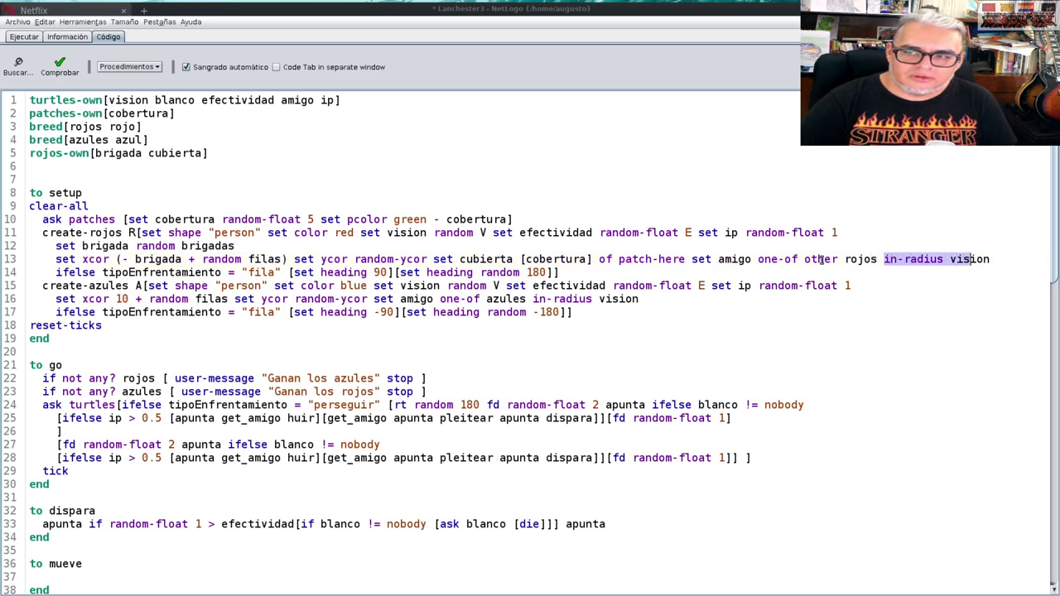
key(shift+Right)
key(shift+Right)
key(shift+Right)
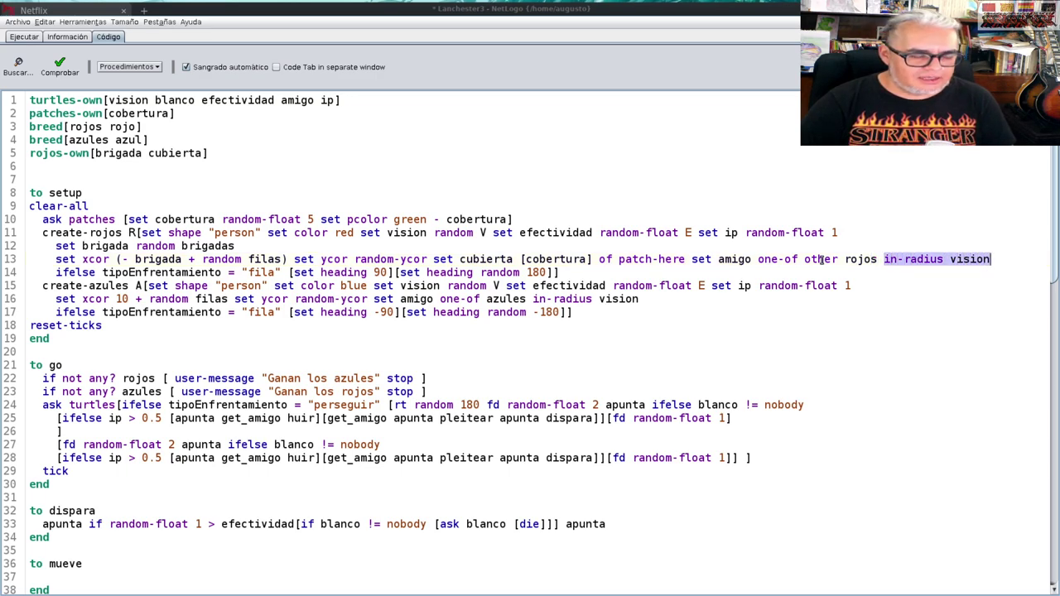
text(with)
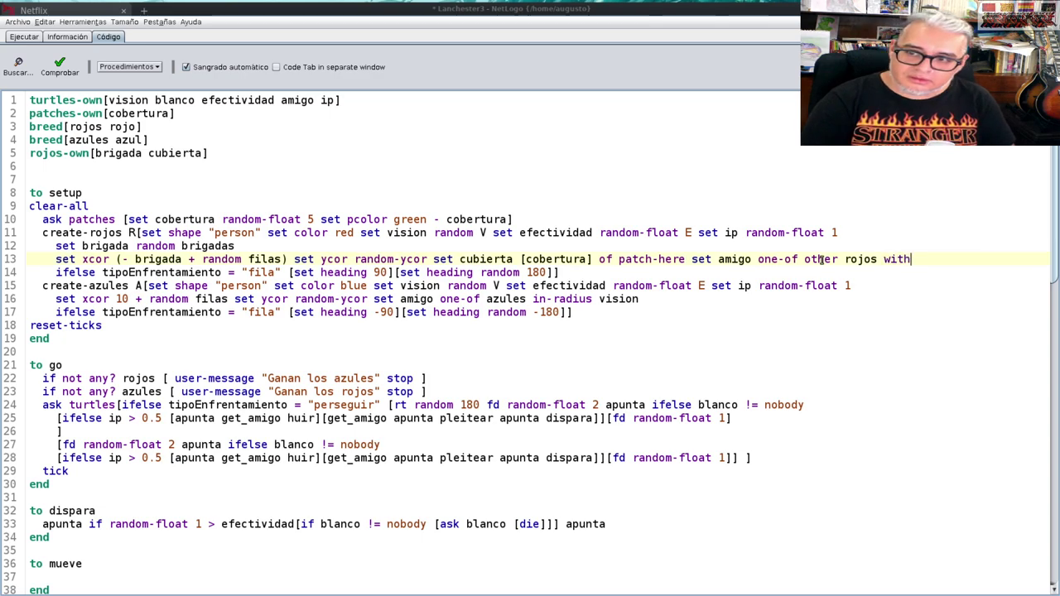
text( []brigada = brigada)
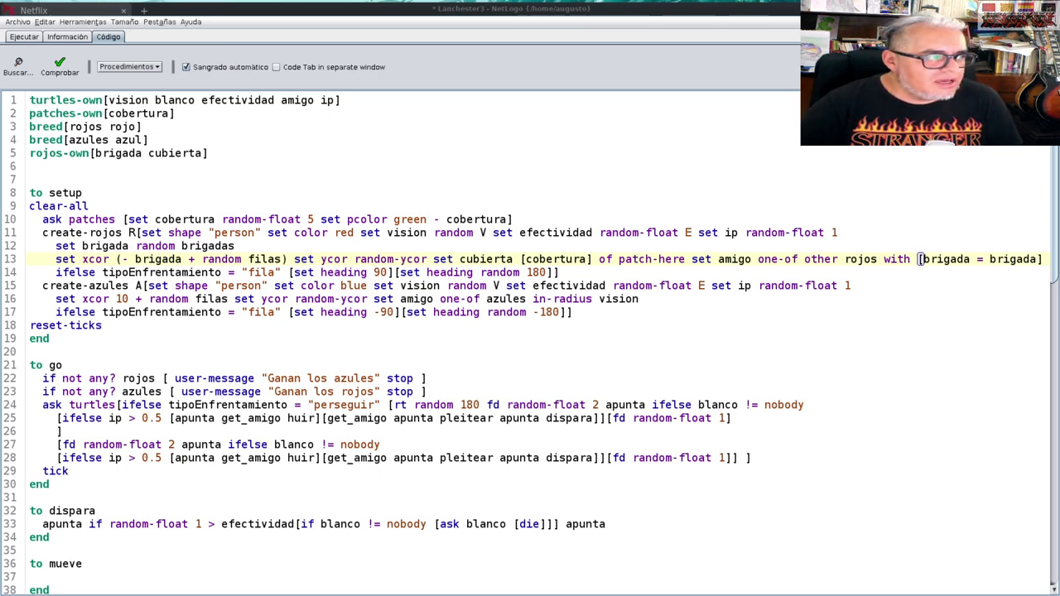
click(144, 307)
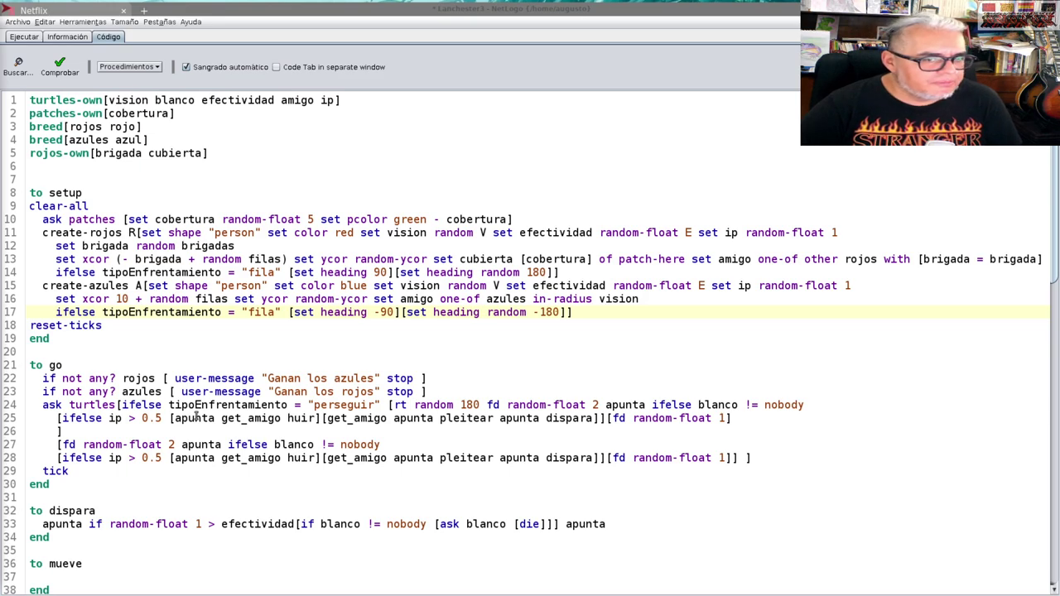
scroll(196, 415, down, 1)
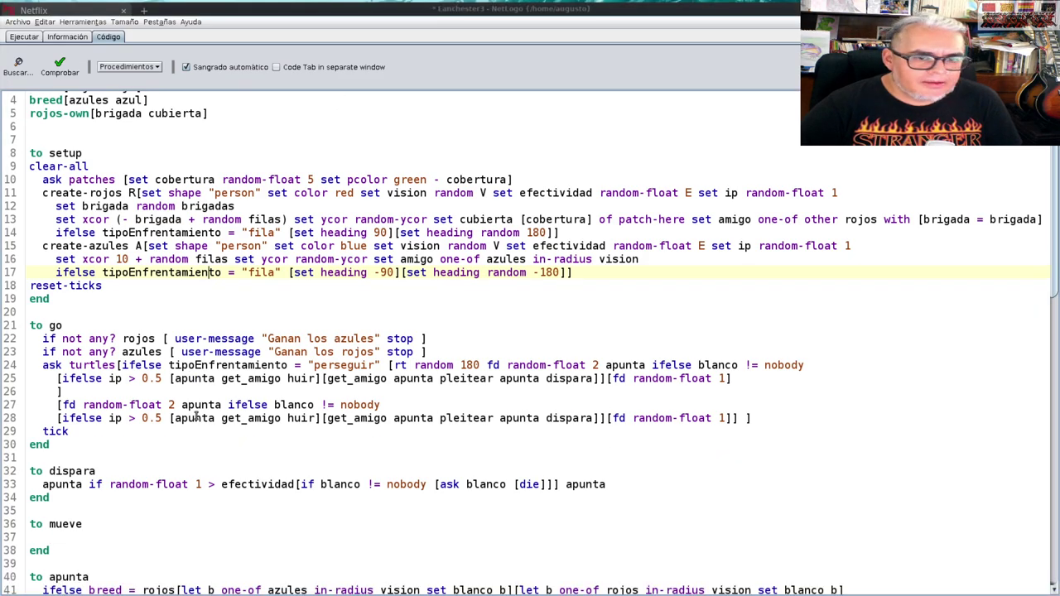
scroll(196, 416, down, 1)
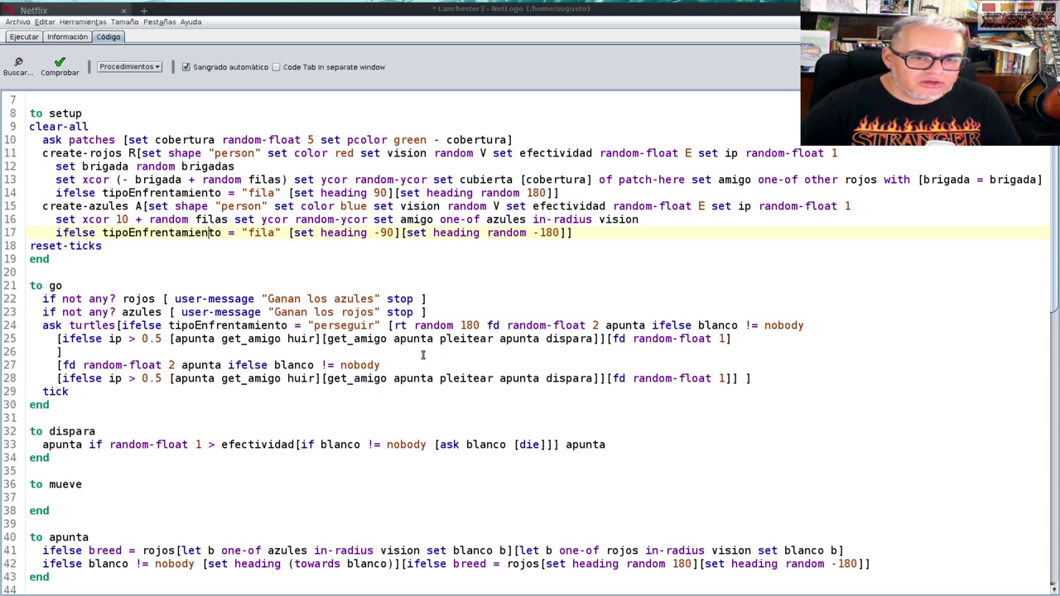
scroll(166, 438, up, 1)
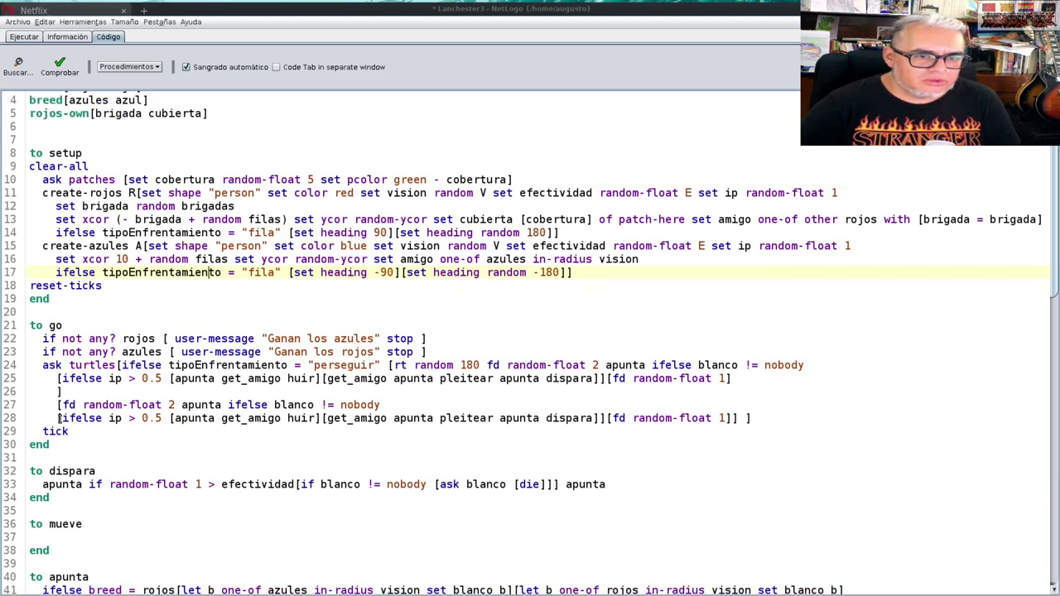
click(39, 460)
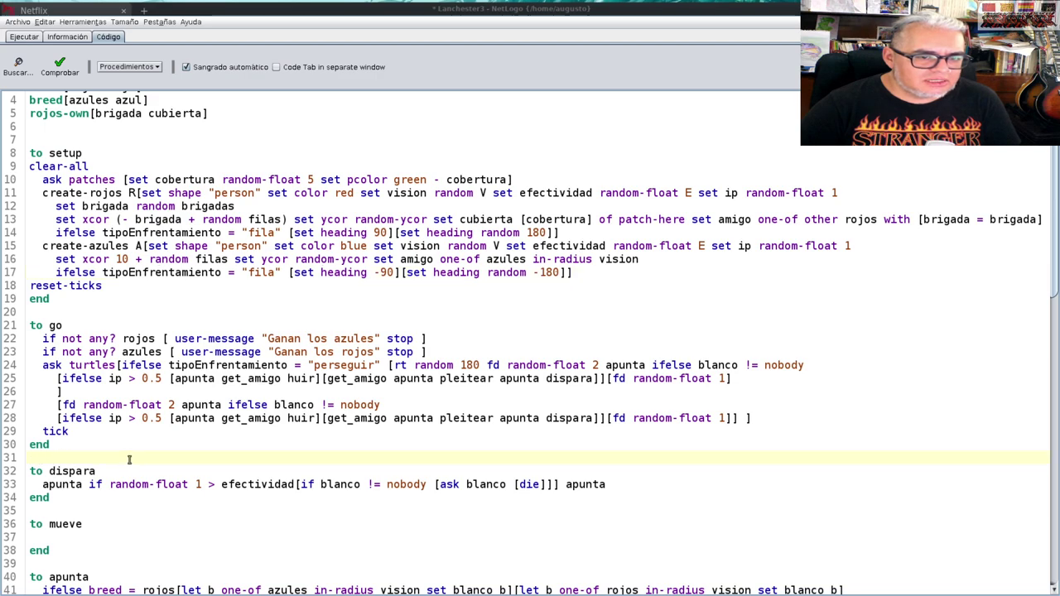
Step: Create an empty 'to reune-brigada ... end' procedure below go
key(Return)
key(Return)
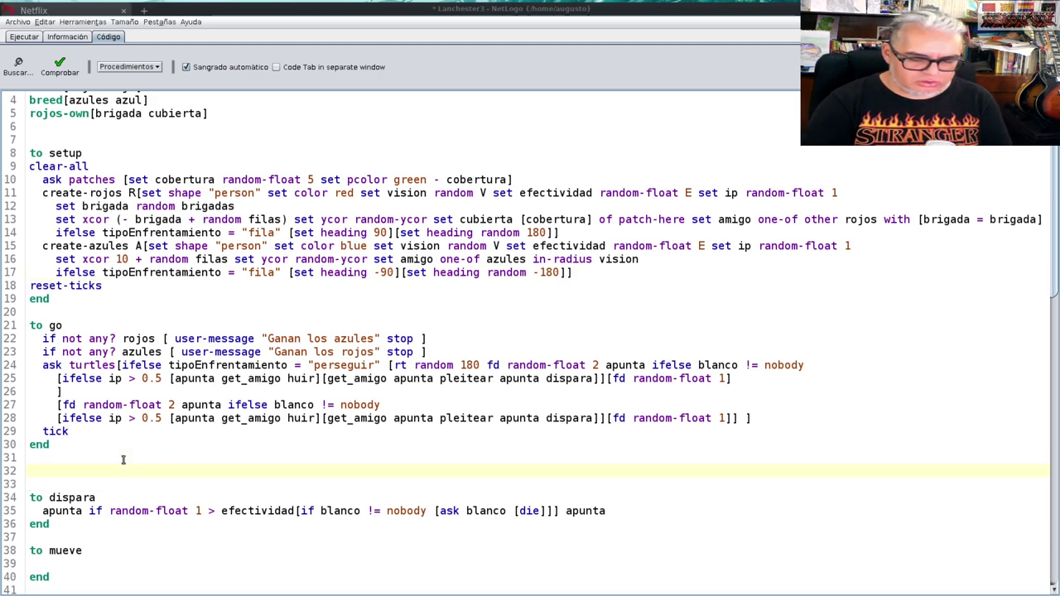
text(to)
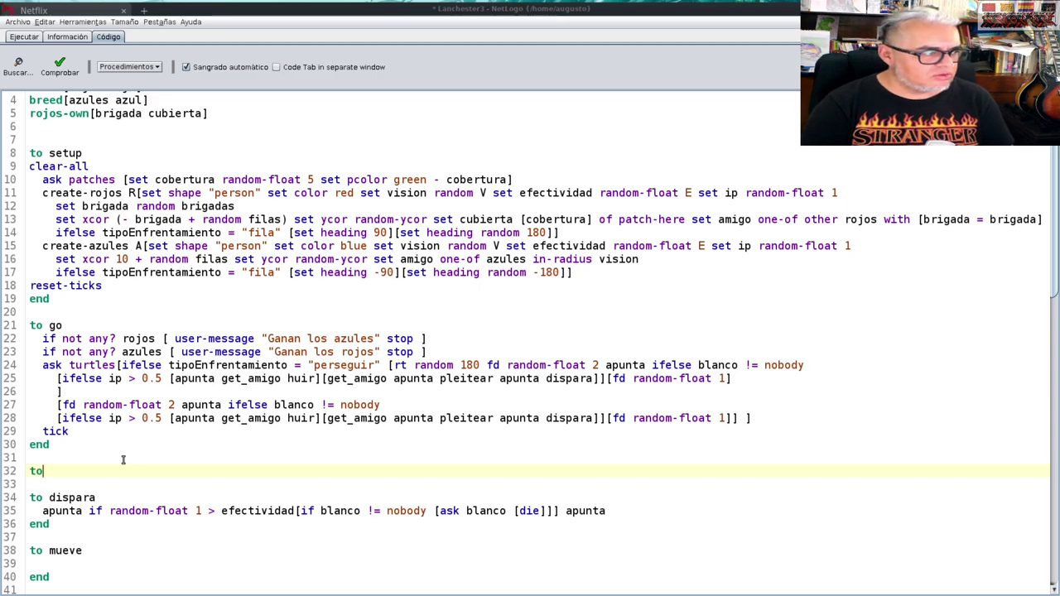
text( reune-brigada)
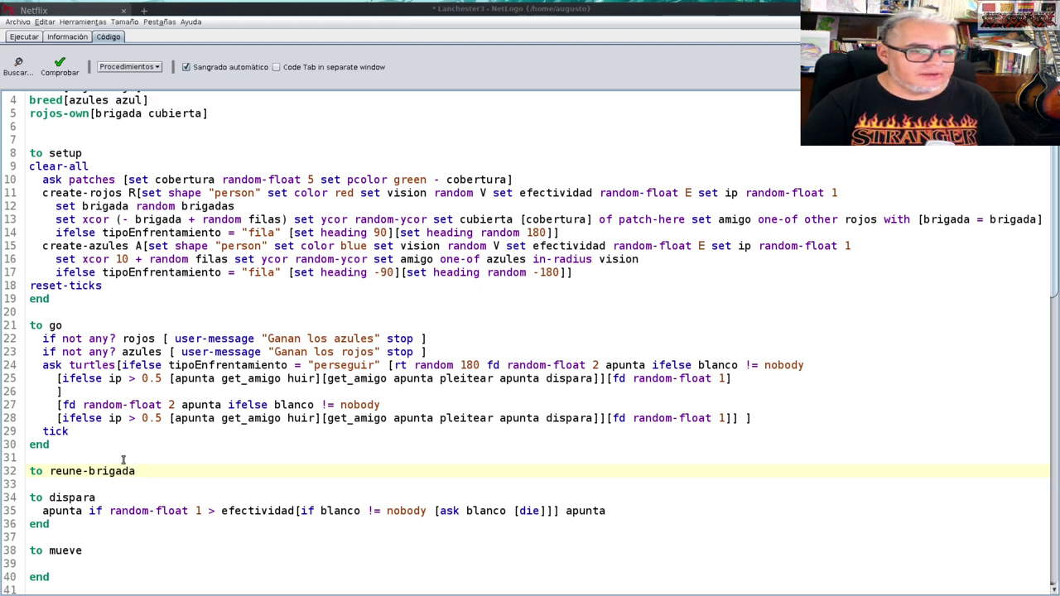
key(Return)
key(Return)
text(end)
key(Up)
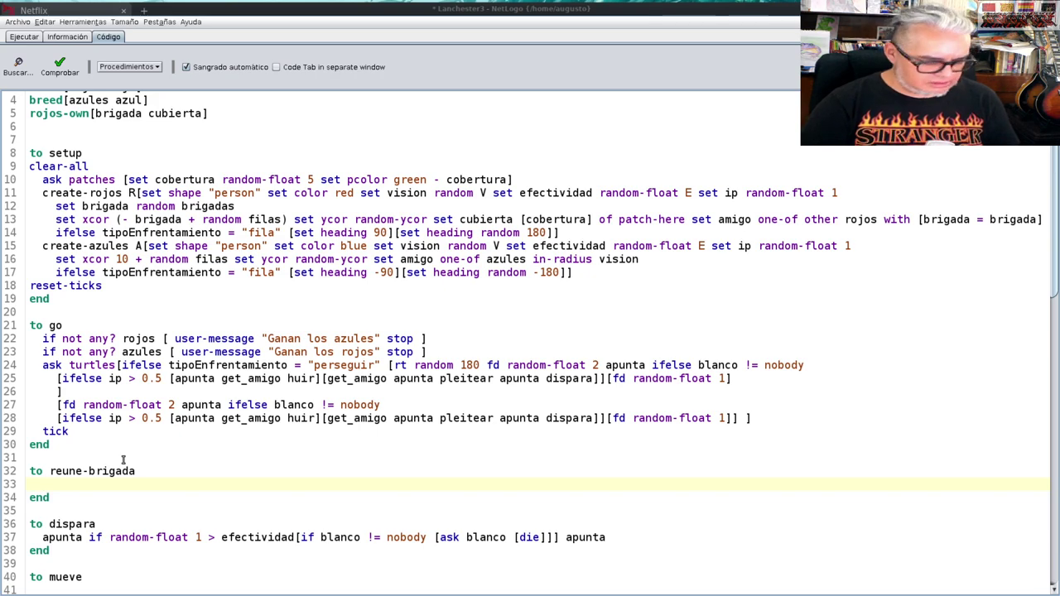
Step: Fill reune-brigada with 'ifelse amigo != nobody [set heading towards amigo fd random 10]'
text(ifelse)
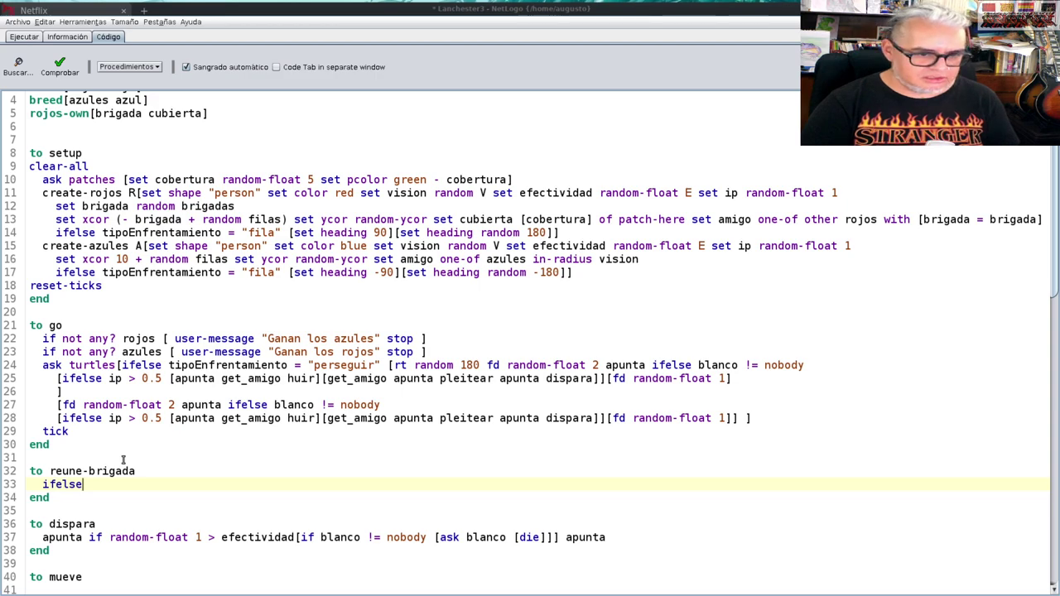
text( amigo !)
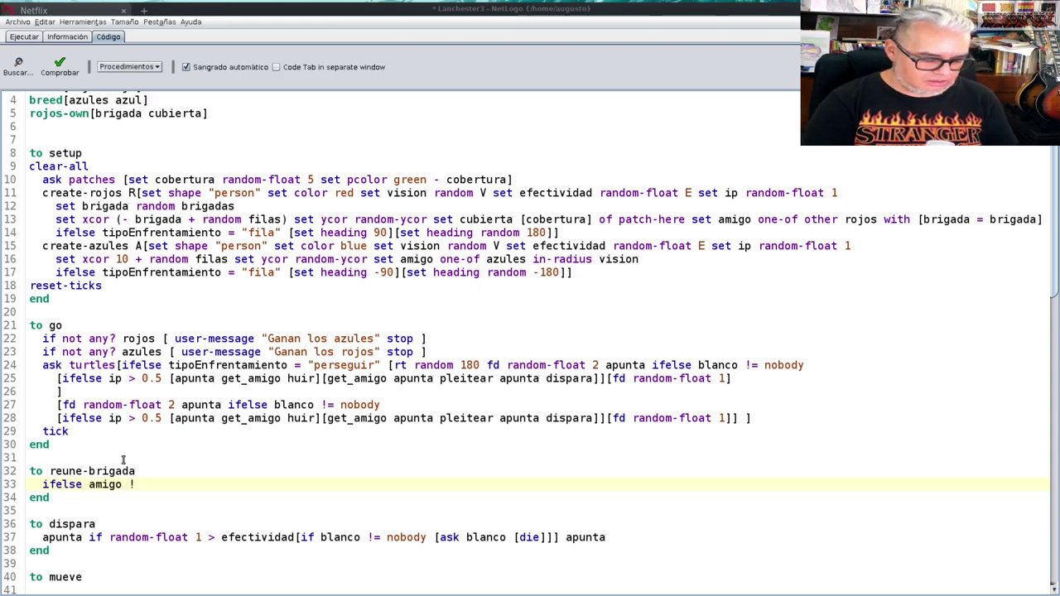
text(= nobody )
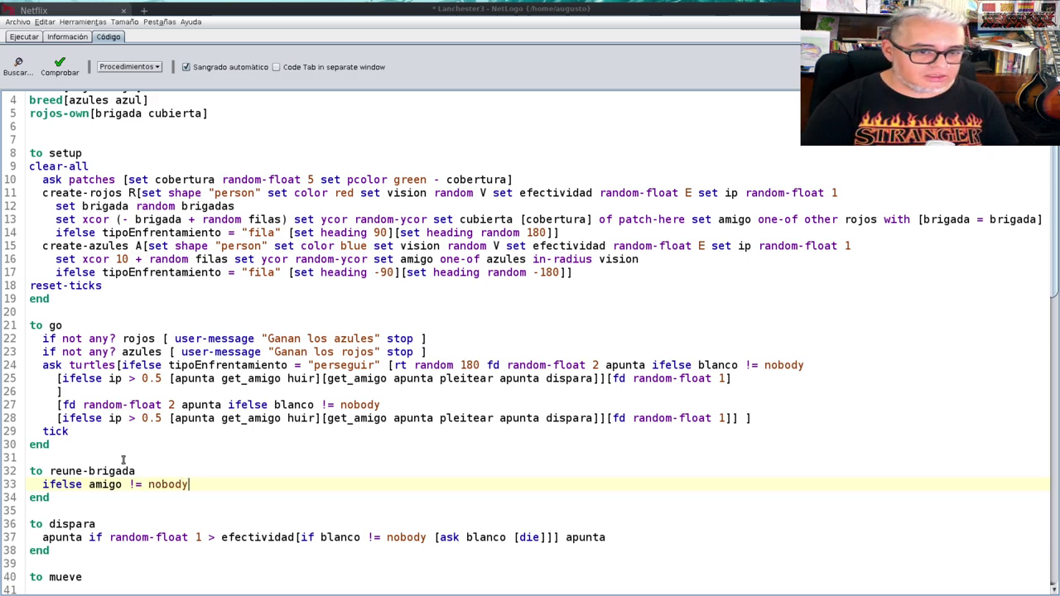
text([set heading)
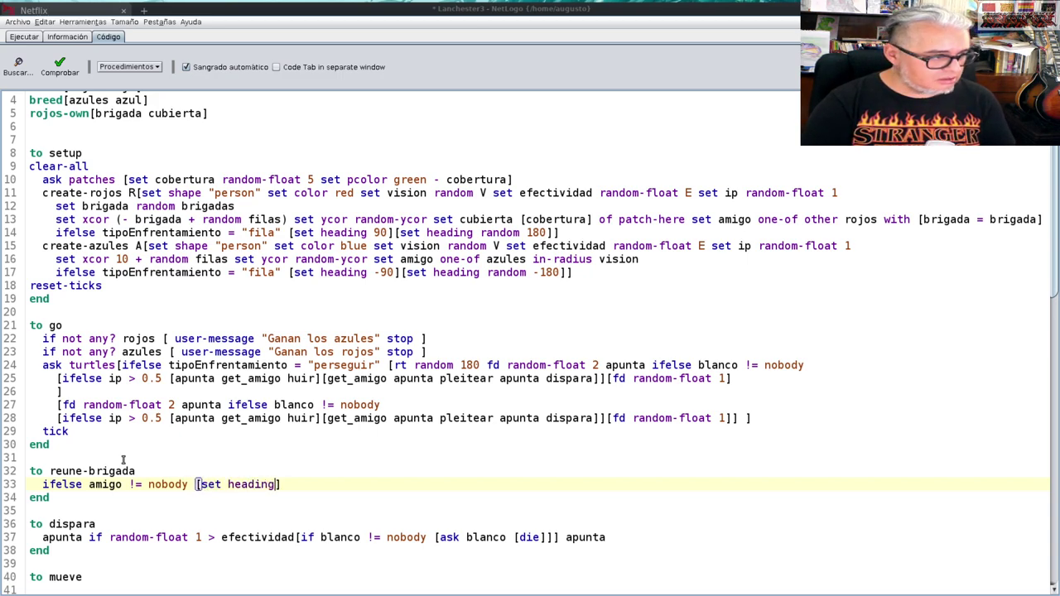
text( towards amigo)
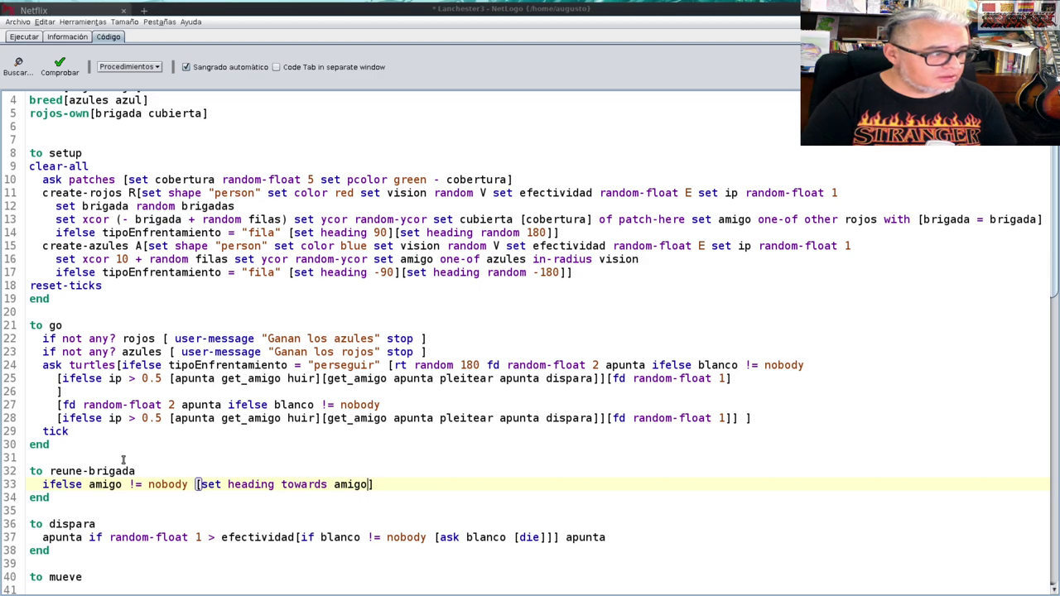
text( fd)
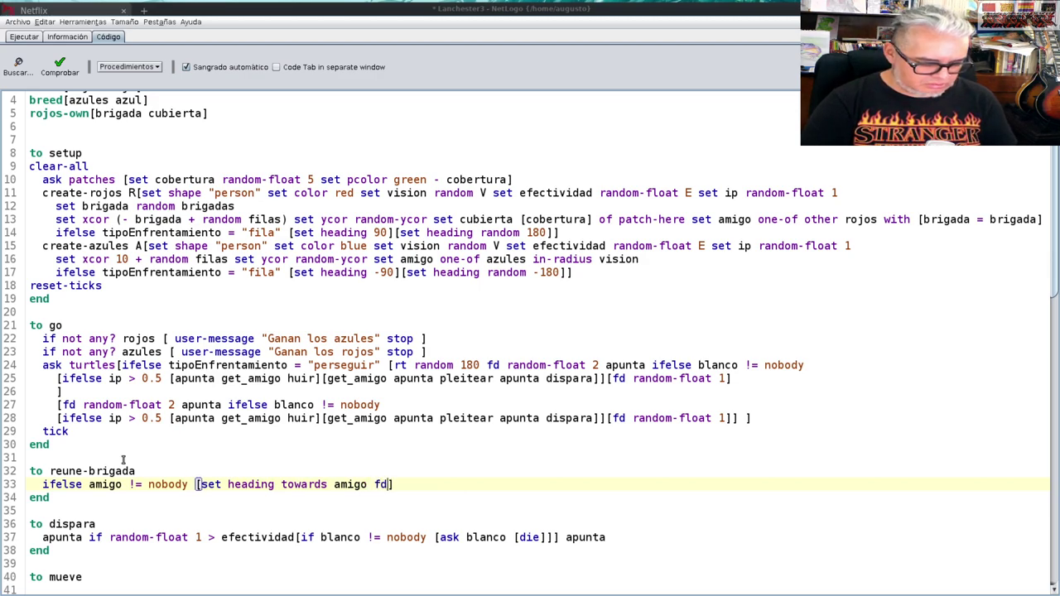
text( random)
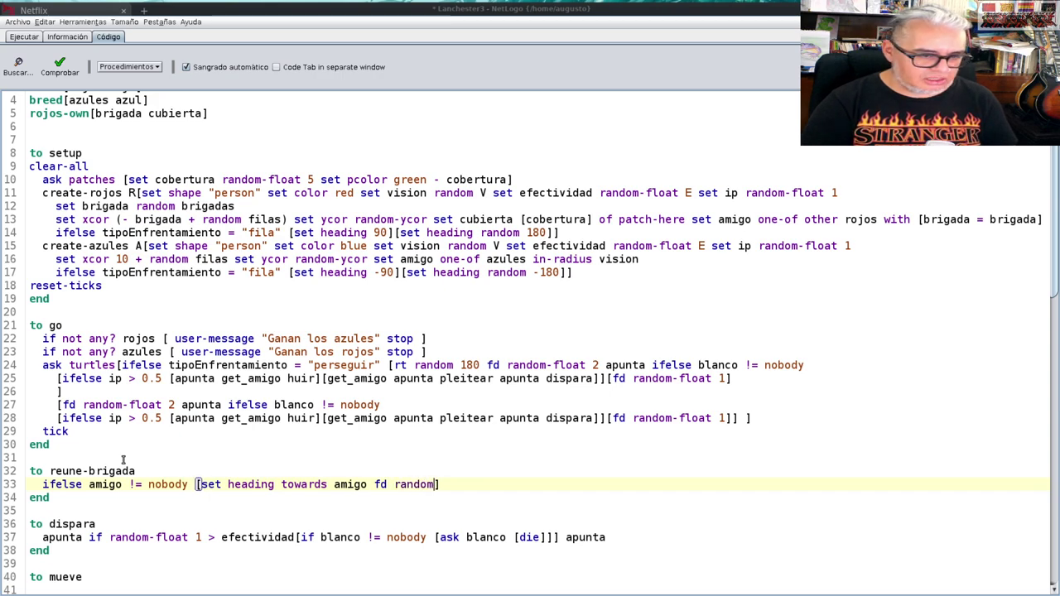
text( 10)
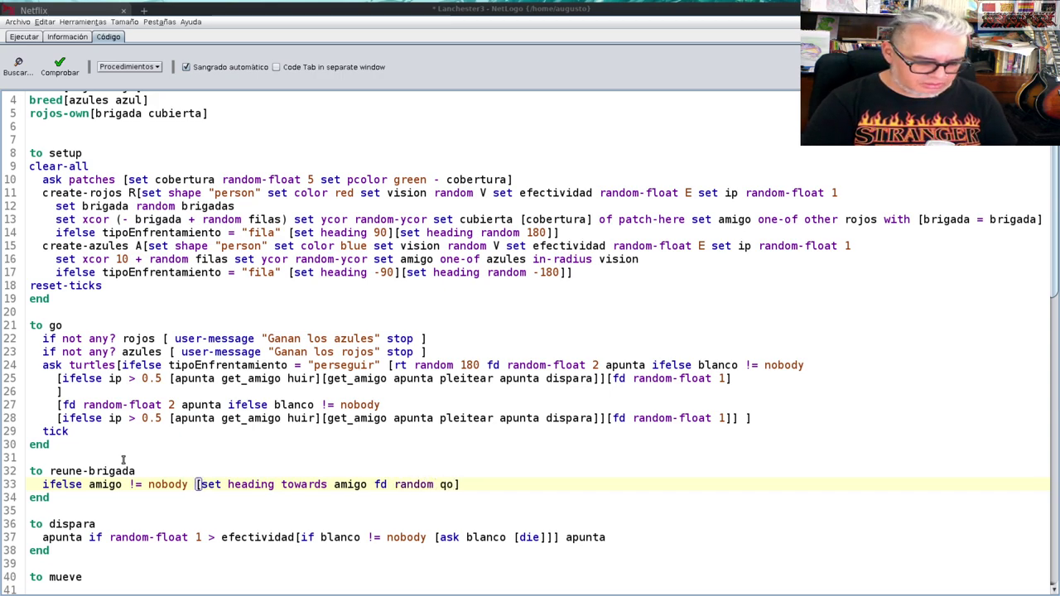
key(BackSpace)
key(BackSpace)
text(10)
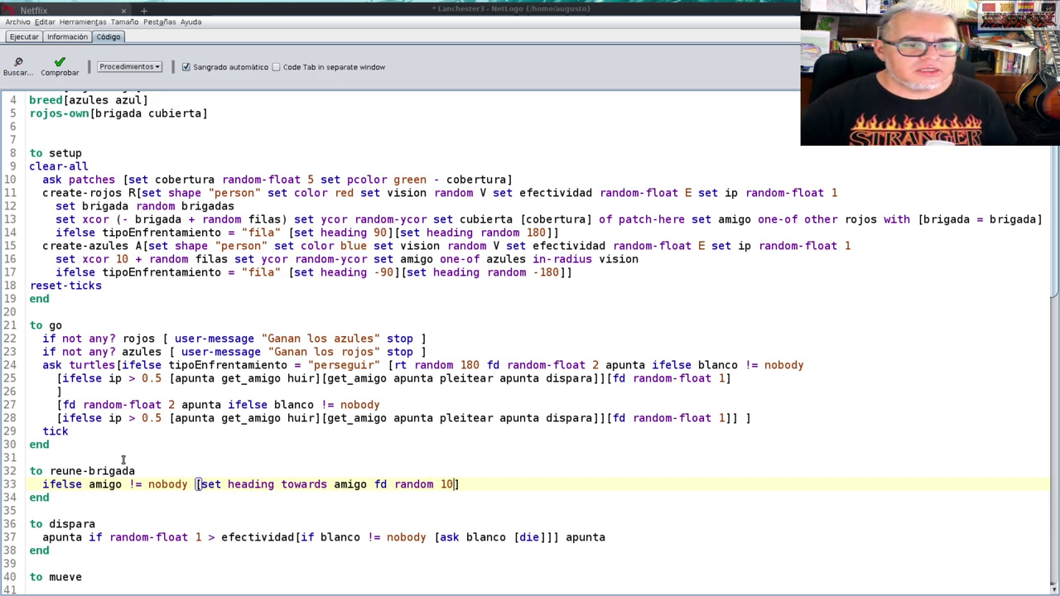
scroll(123, 460, down, 5)
scroll(123, 459, down, 3)
scroll(123, 460, down, 2)
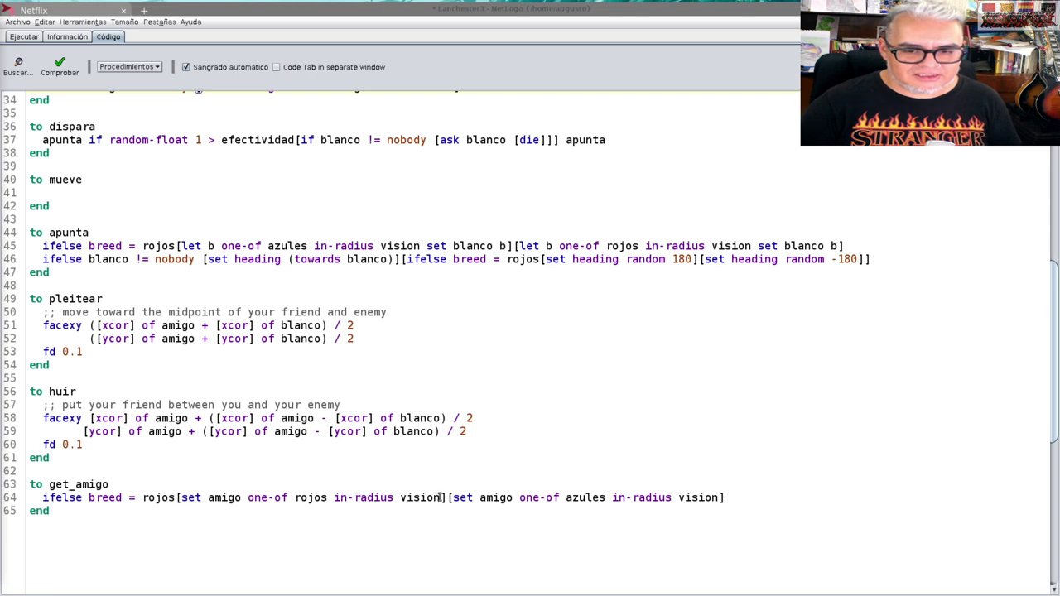
Step: Replace get_amigo's red friend rule with the pasted same-brigade rule
drag(441, 498, 181, 497)
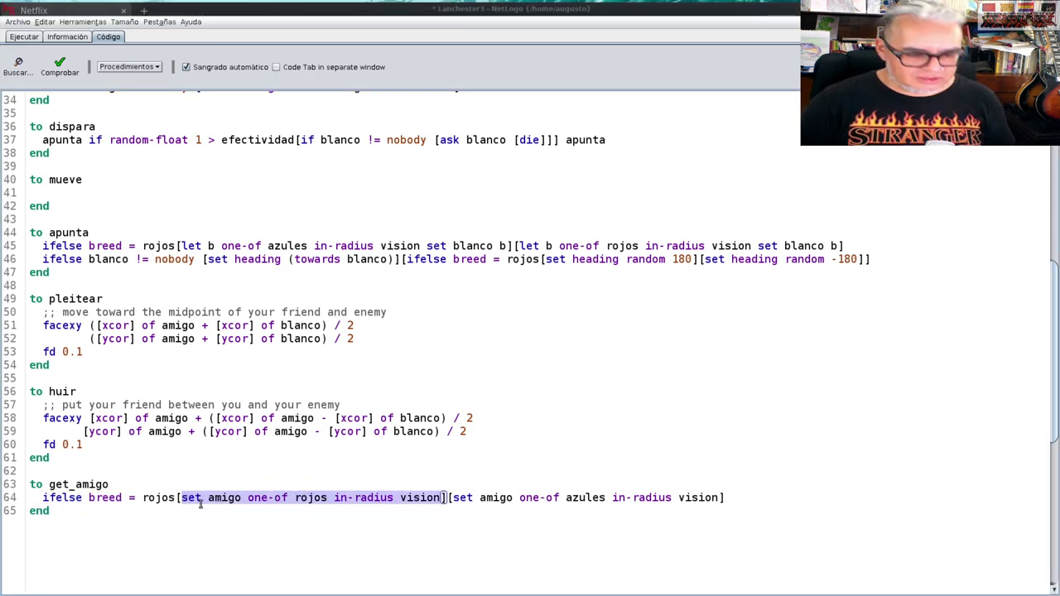
text(set amigo one-of other rojos with [brigada = brigada])
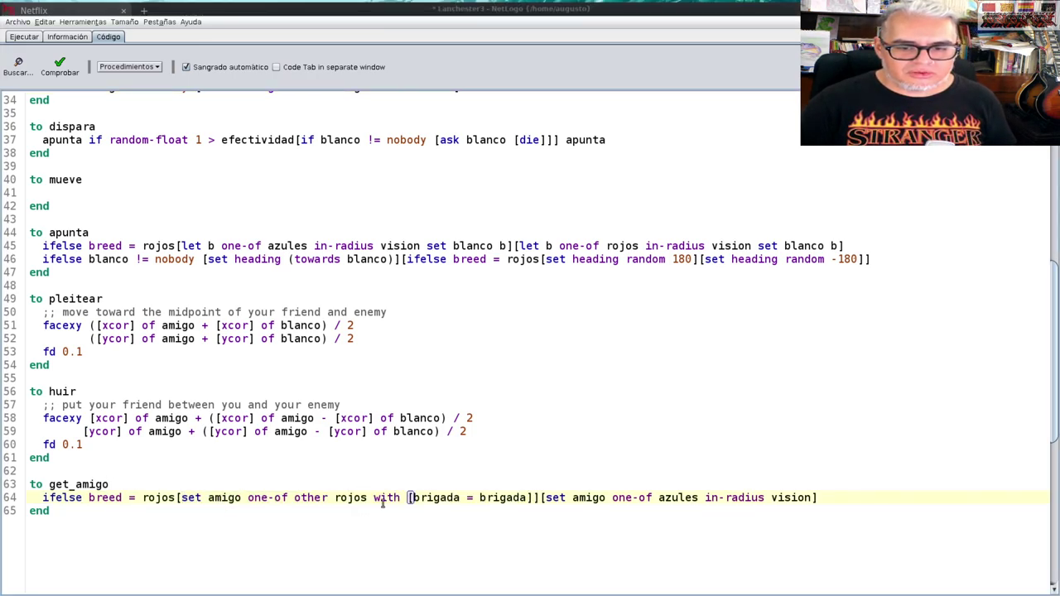
click(534, 531)
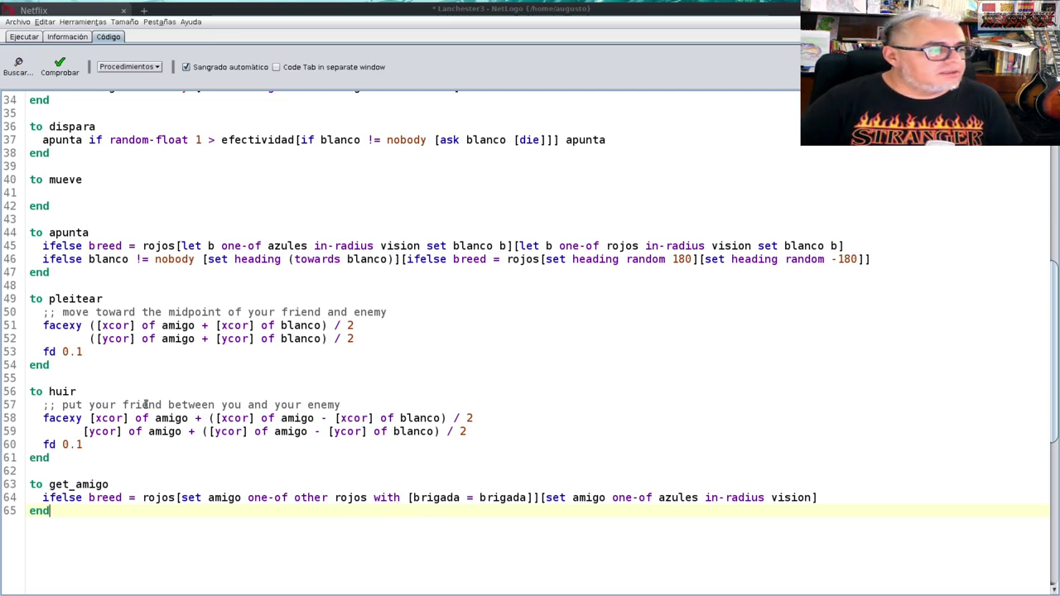
Step: Append a get_amigo call after the ifelse in reune-brigada
scroll(186, 356, up, 2)
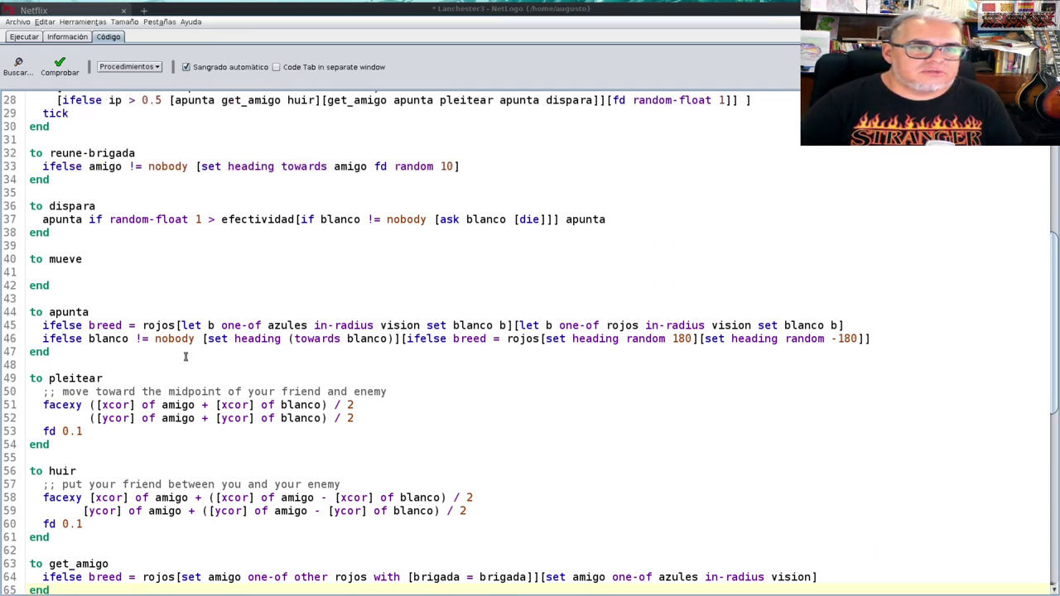
click(481, 166)
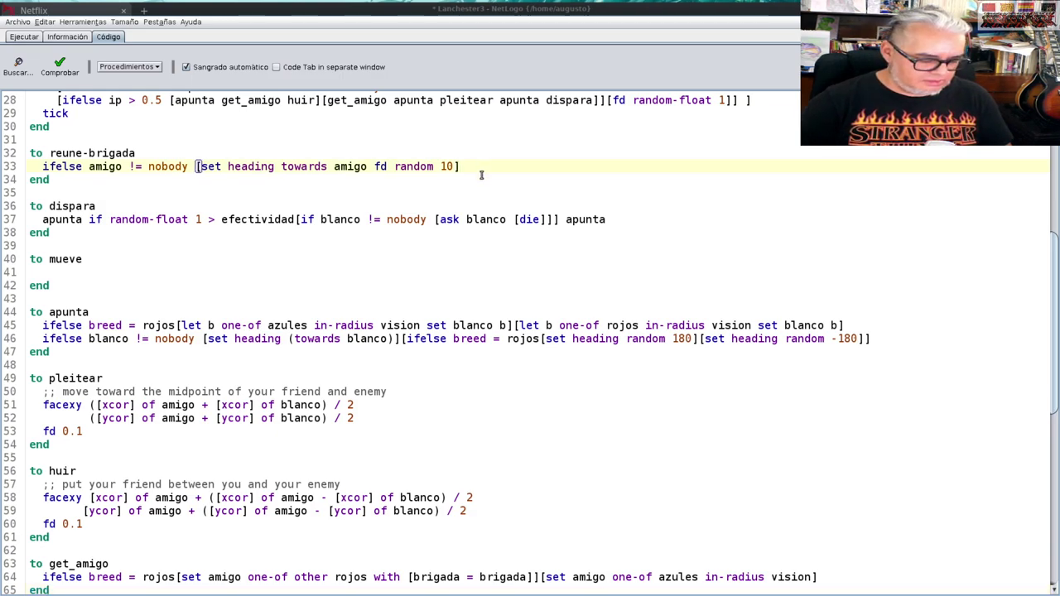
text(get)
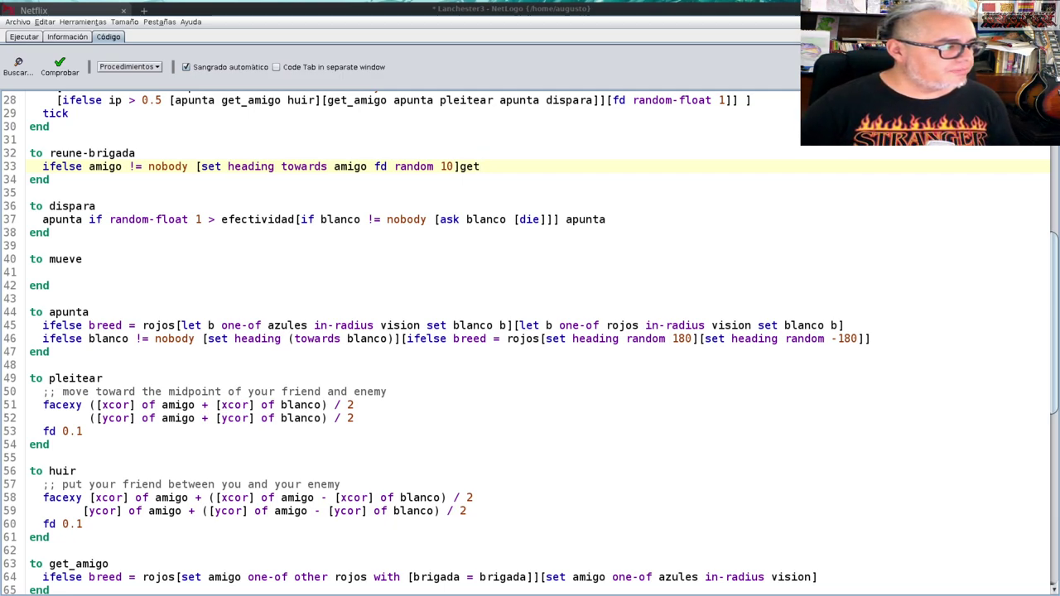
text(_amigo)
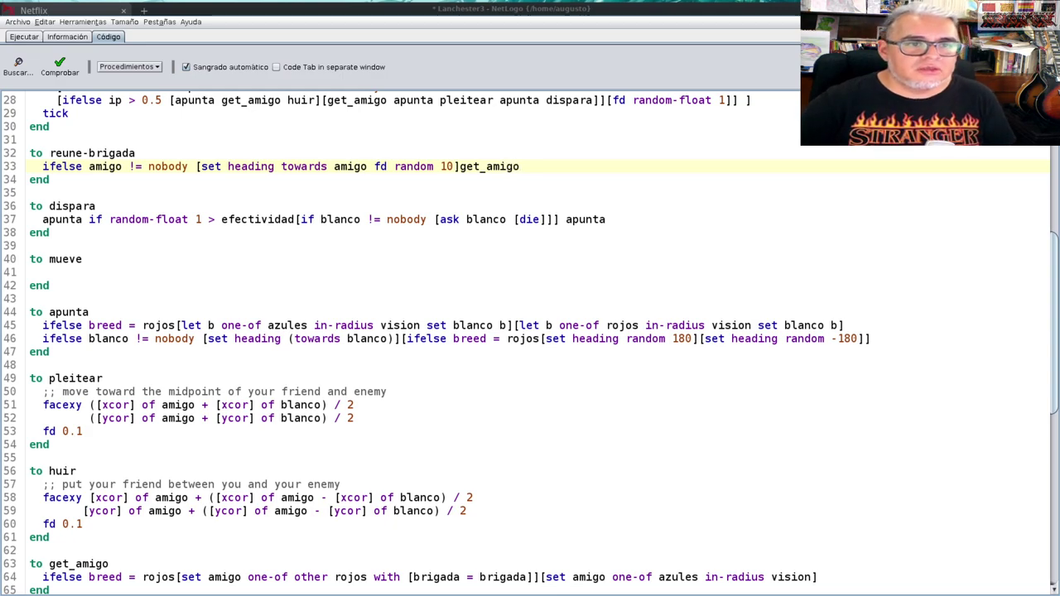
scroll(120, 148, down, 1)
scroll(120, 147, up, 1)
scroll(120, 147, up, 1)
scroll(120, 147, up, 1)
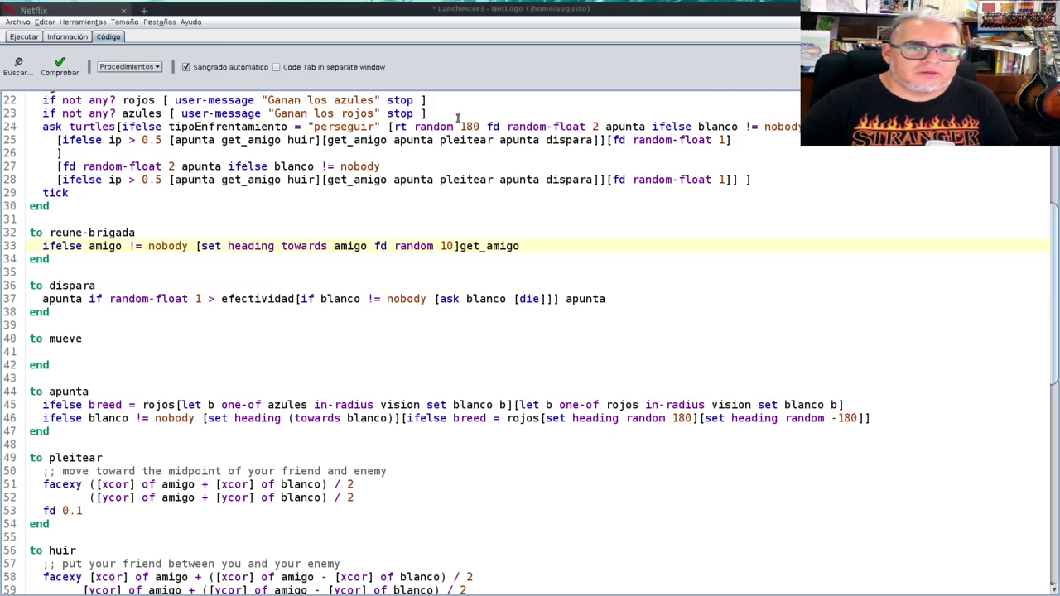
Step: Add 'ask rojos[reune-brigada]' to go after the Ganan los rojos check
click(457, 115)
key(Return)
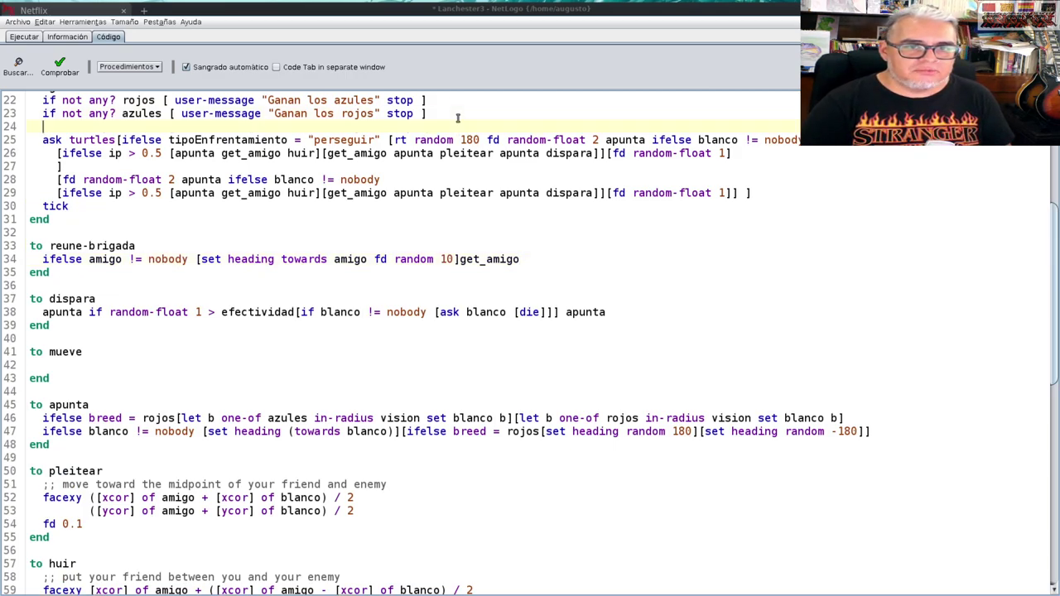
text(ask rojos[)
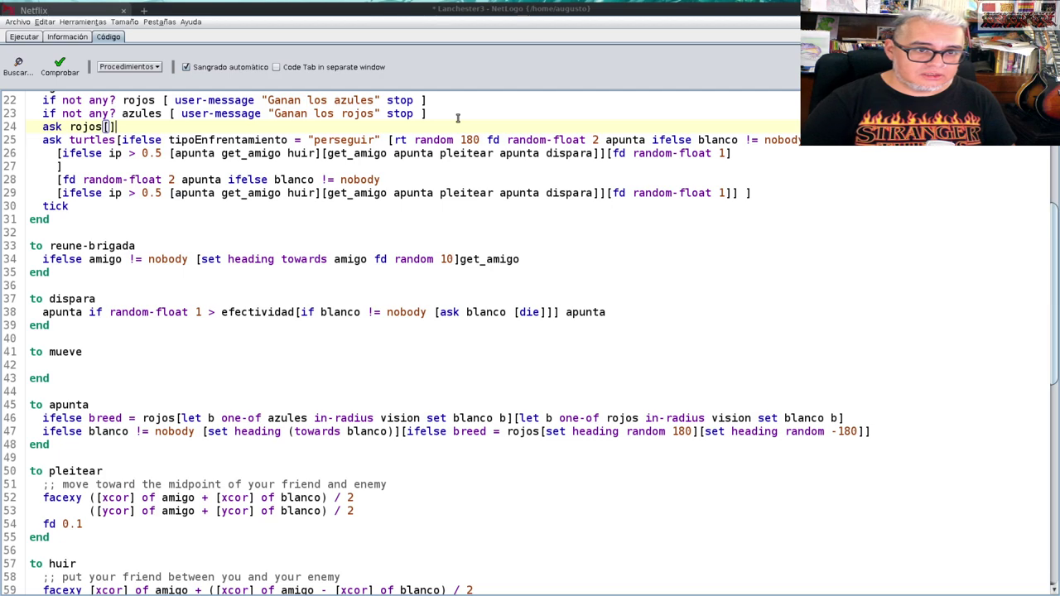
text(reune brigada)
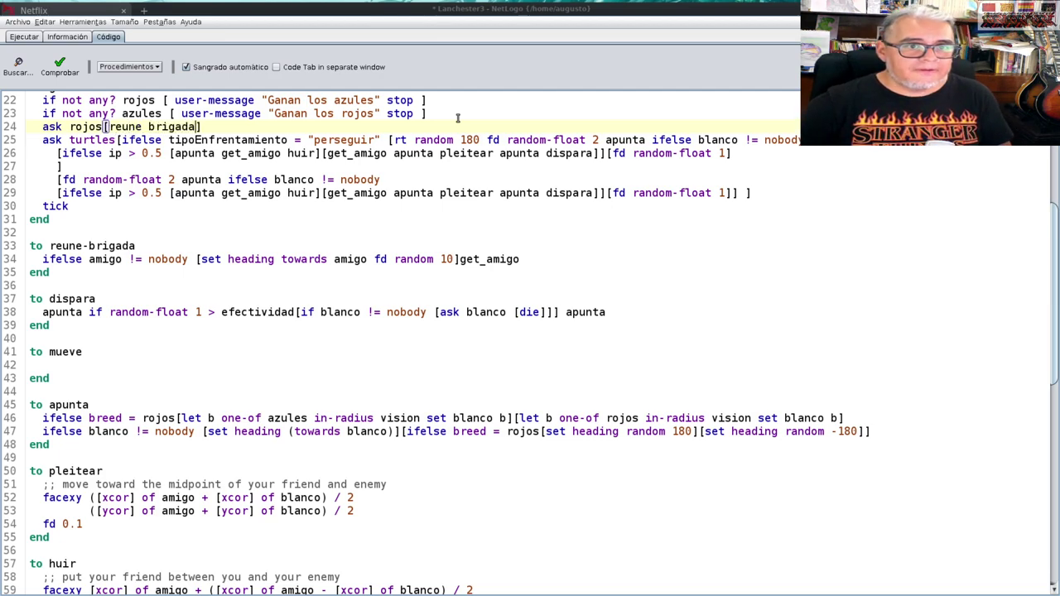
key(Left)
key(Left)
key(Left)
key(BackSpace)
text(-)
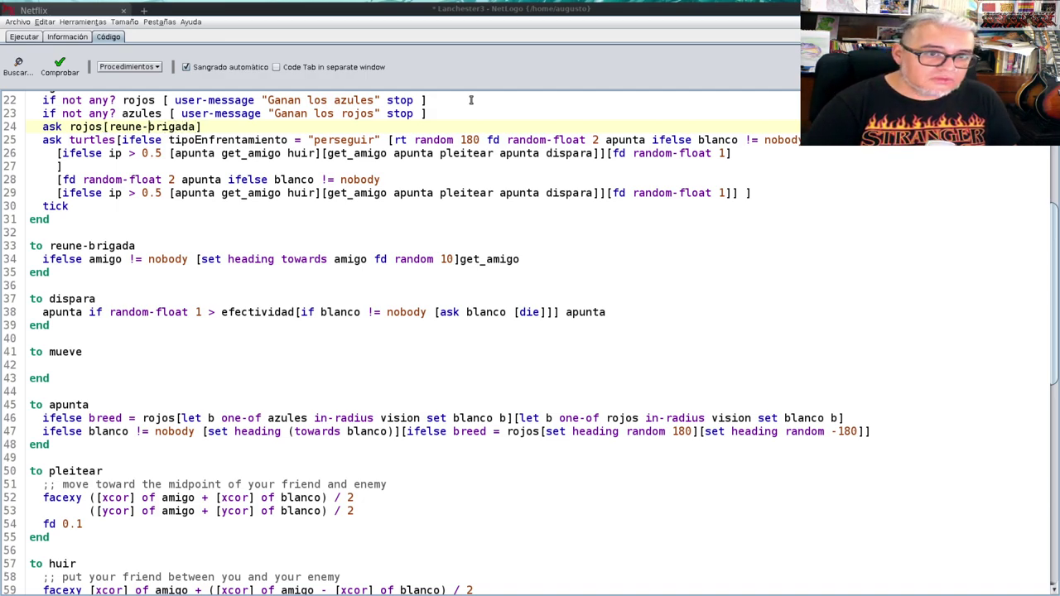
Step: Check the syntax and bracket get_amigo as the ifelse else branch on line 34
click(51, 69)
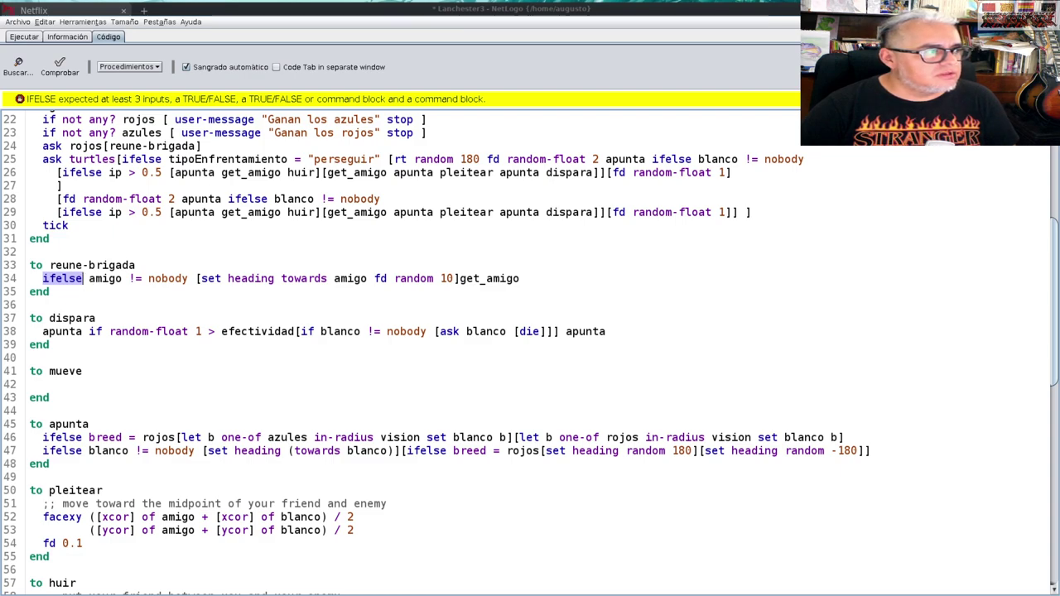
click(461, 278)
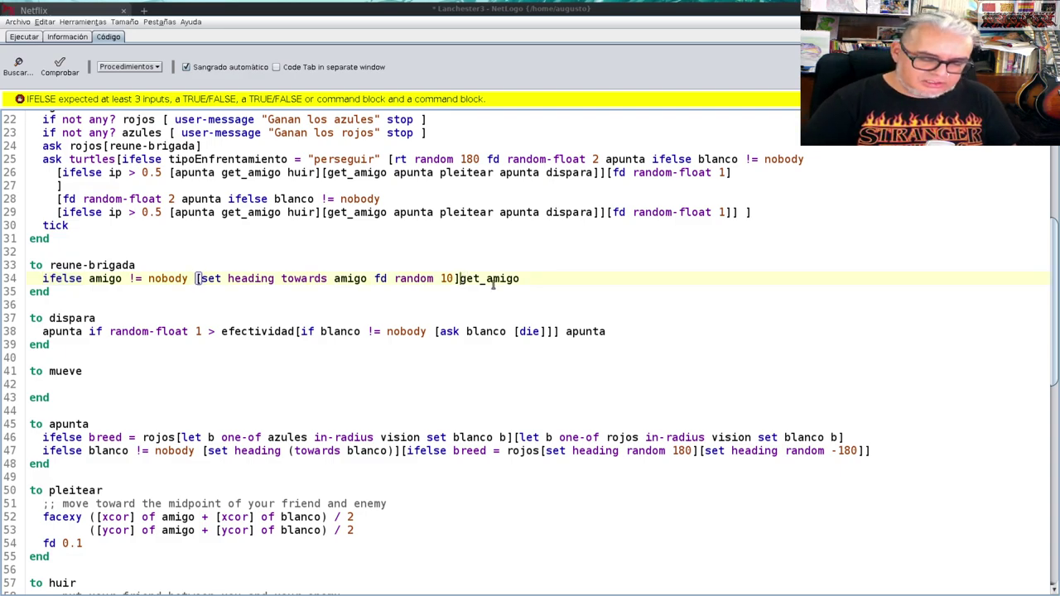
text([)
key(Right)
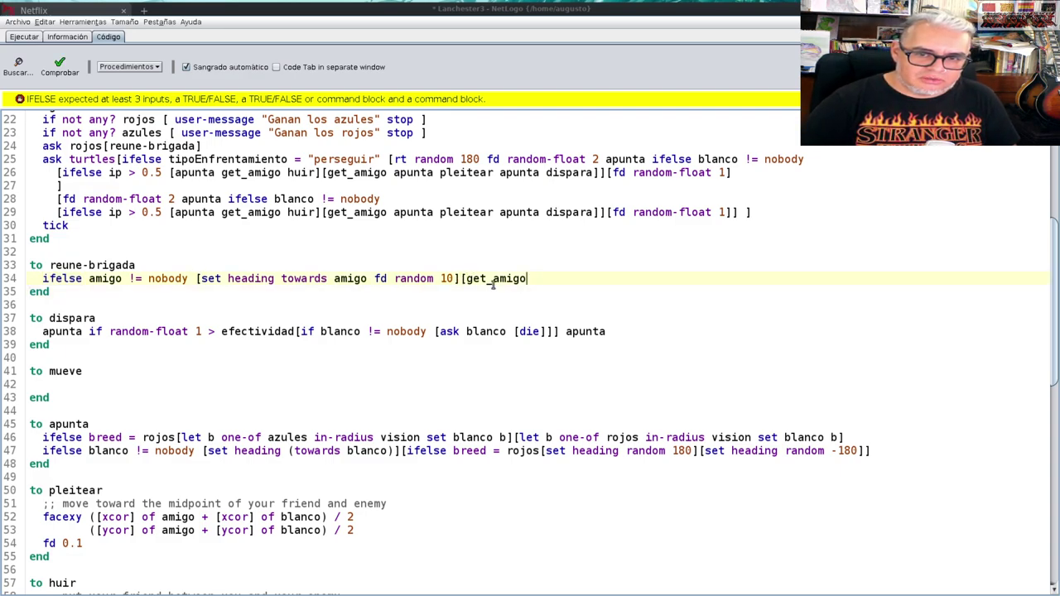
text(])
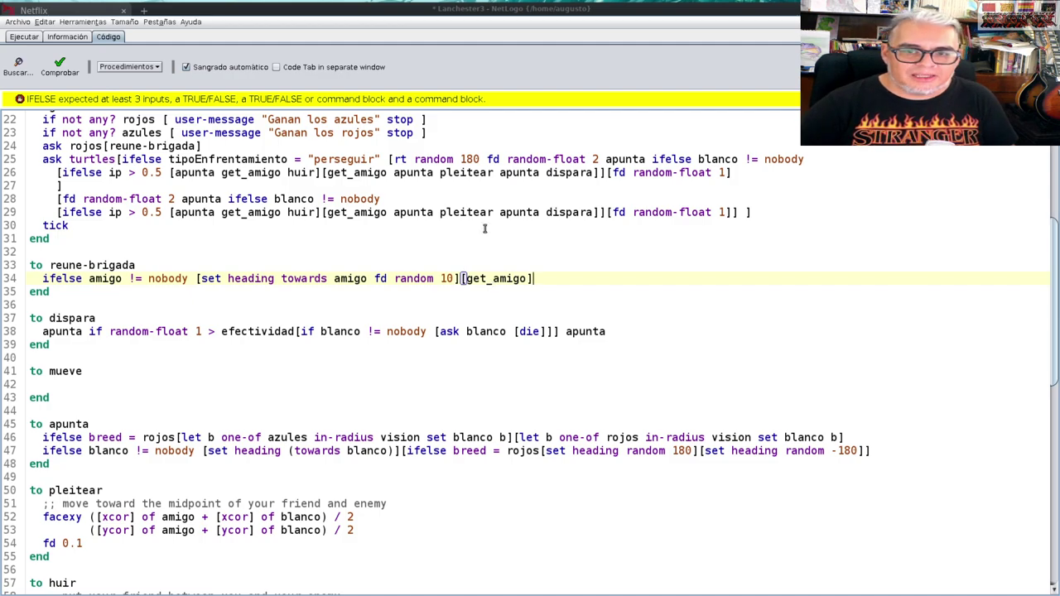
Step: Recheck the code, then run a setup-and-go battle until a huir runtime error appears
click(59, 65)
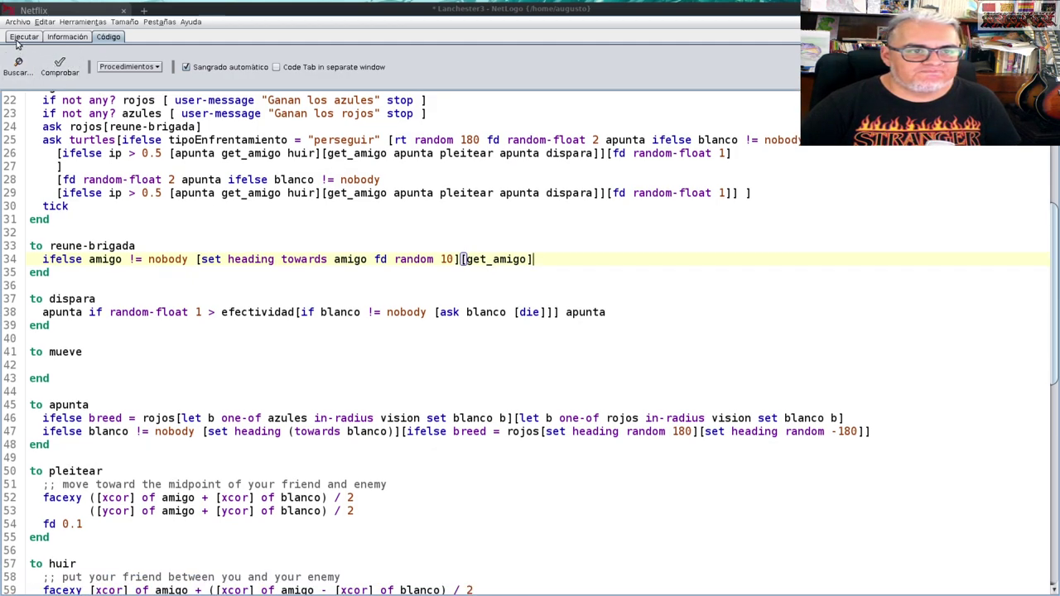
click(20, 38)
click(68, 138)
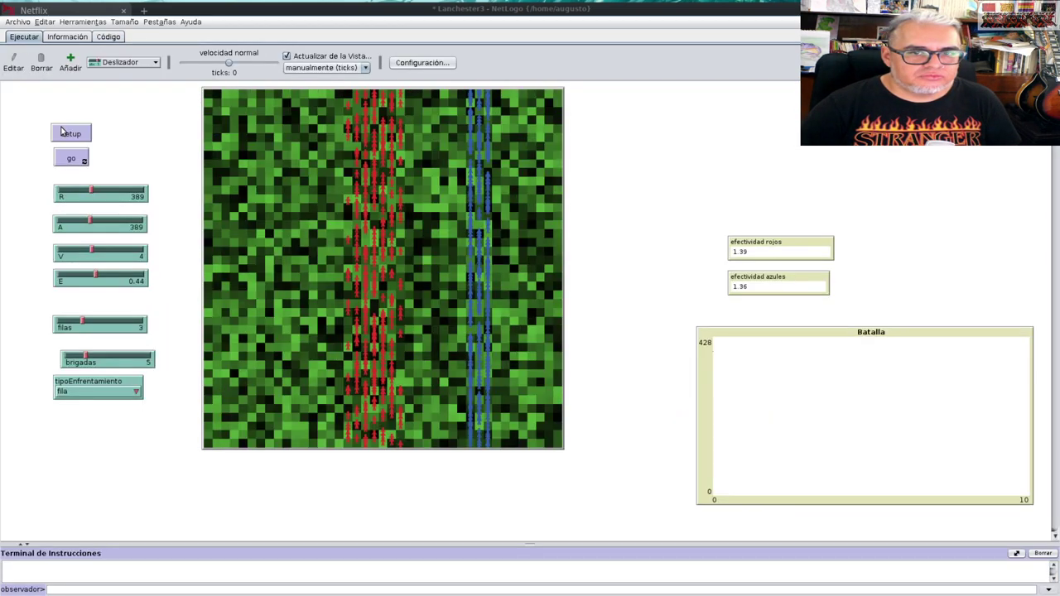
click(71, 160)
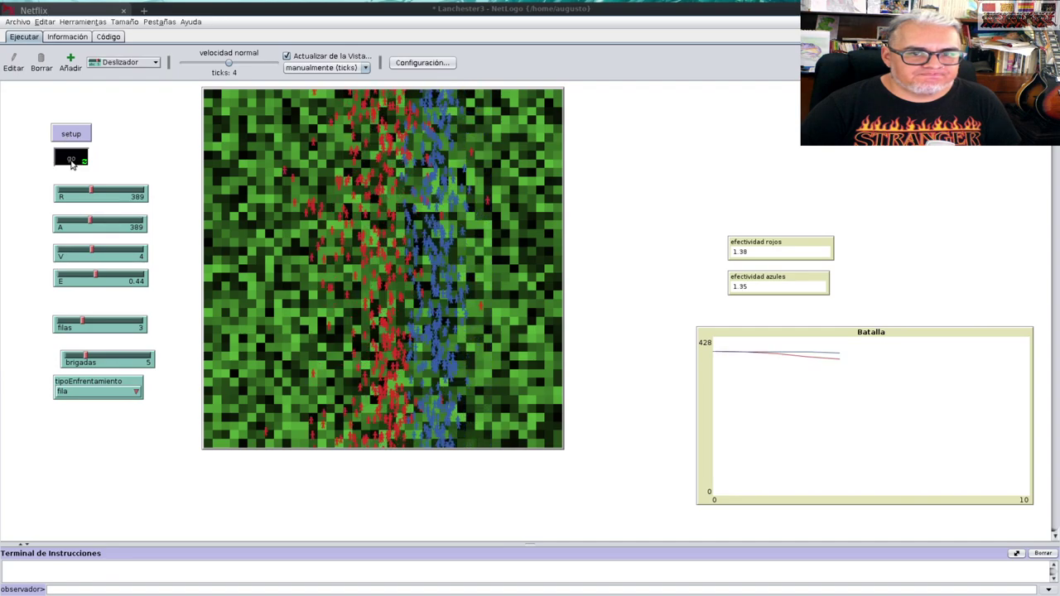
click(72, 162)
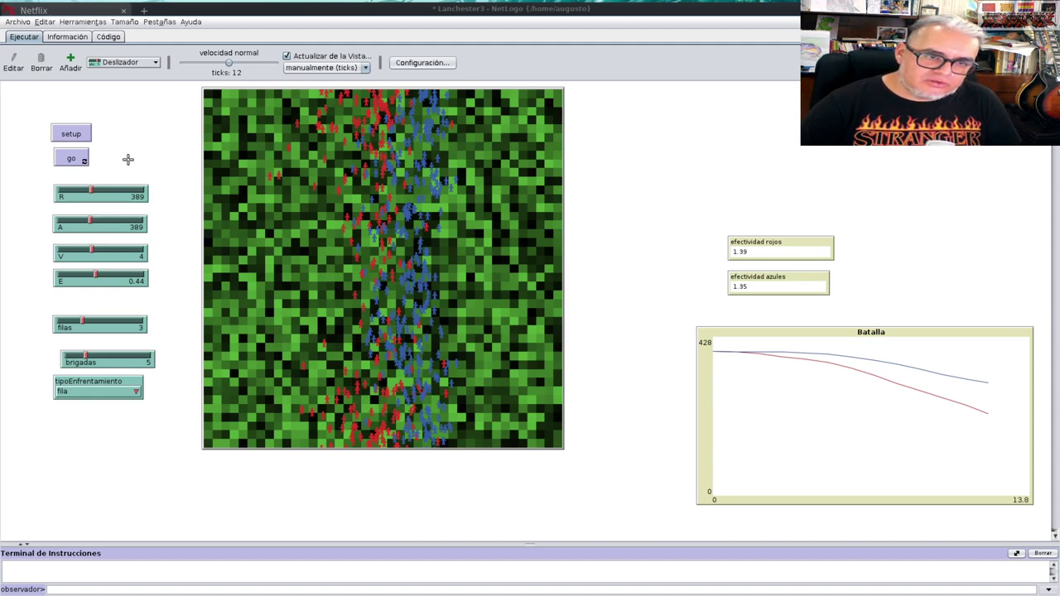
click(74, 161)
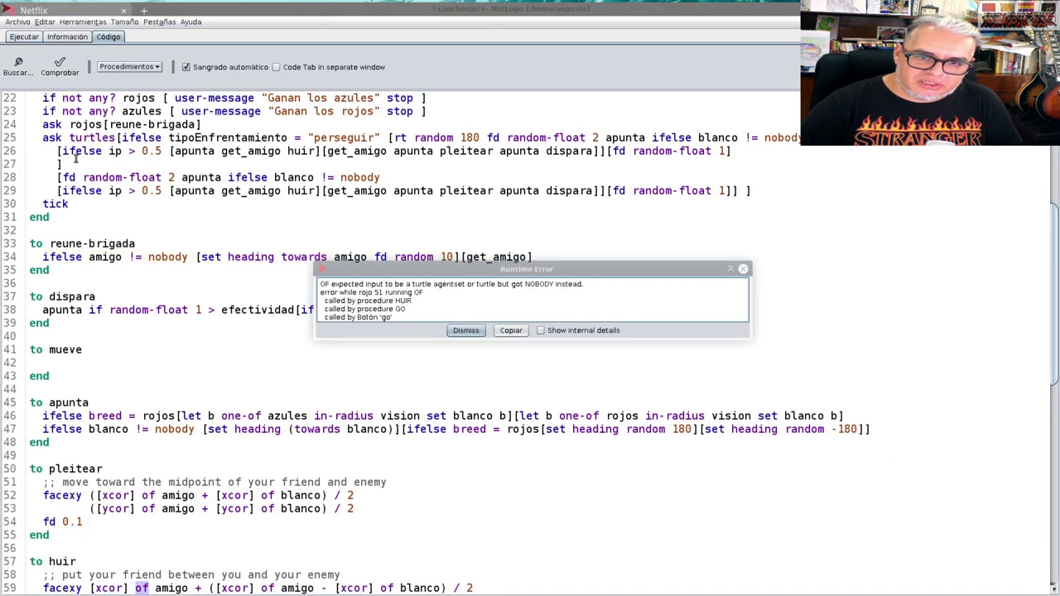
click(465, 330)
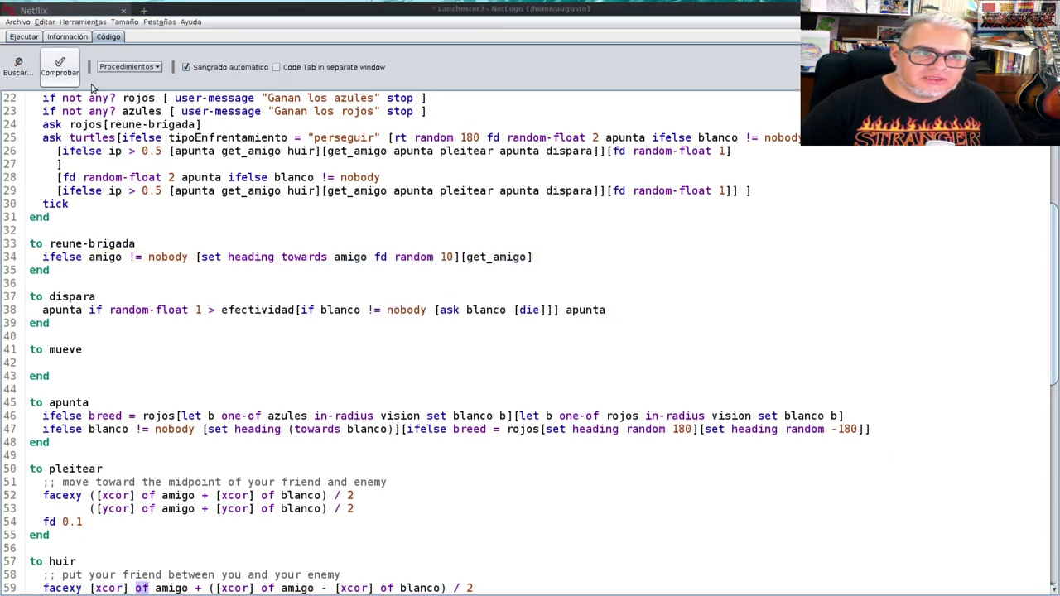
Step: Rerun setup and go, dismiss the runtime error again, and return to the code
click(24, 36)
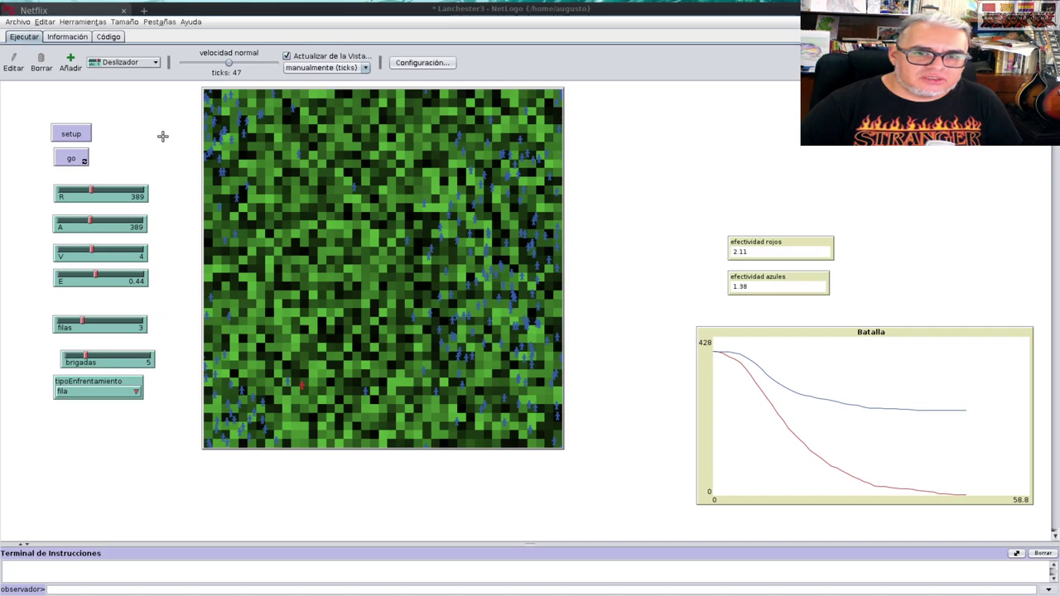
click(77, 129)
click(81, 161)
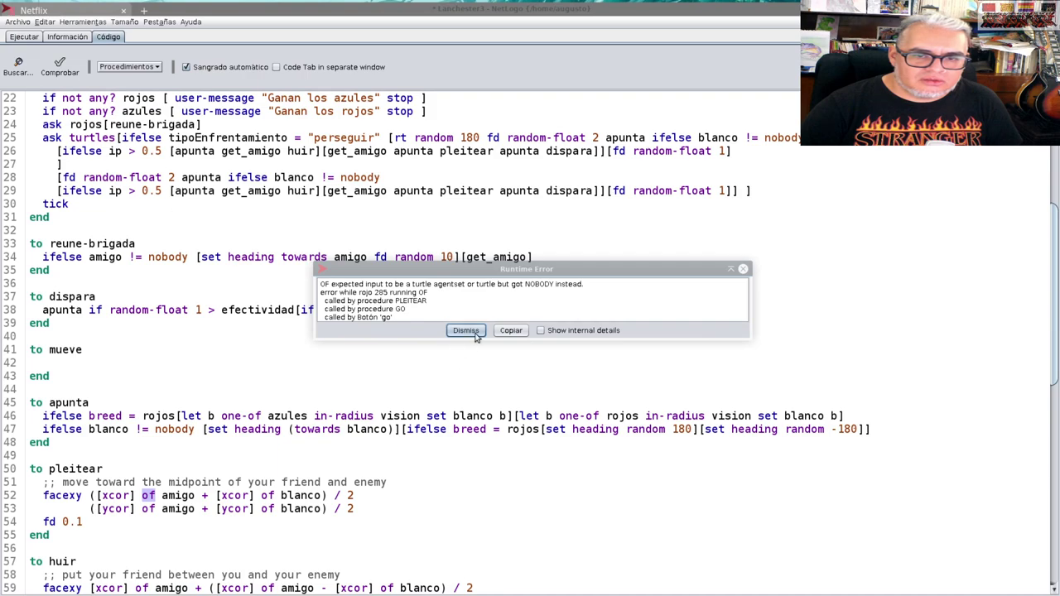
click(476, 334)
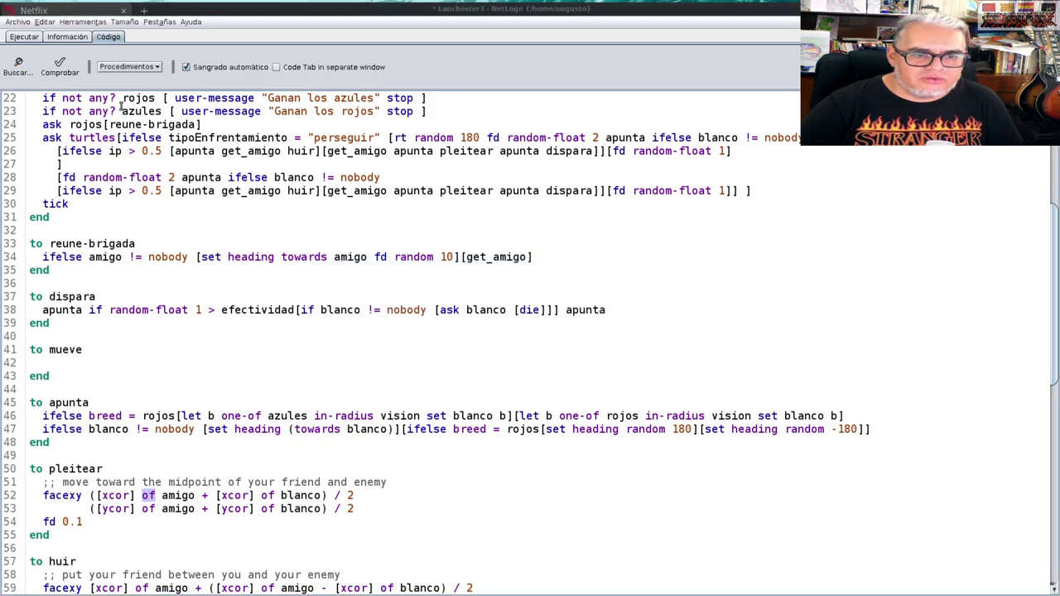
click(24, 37)
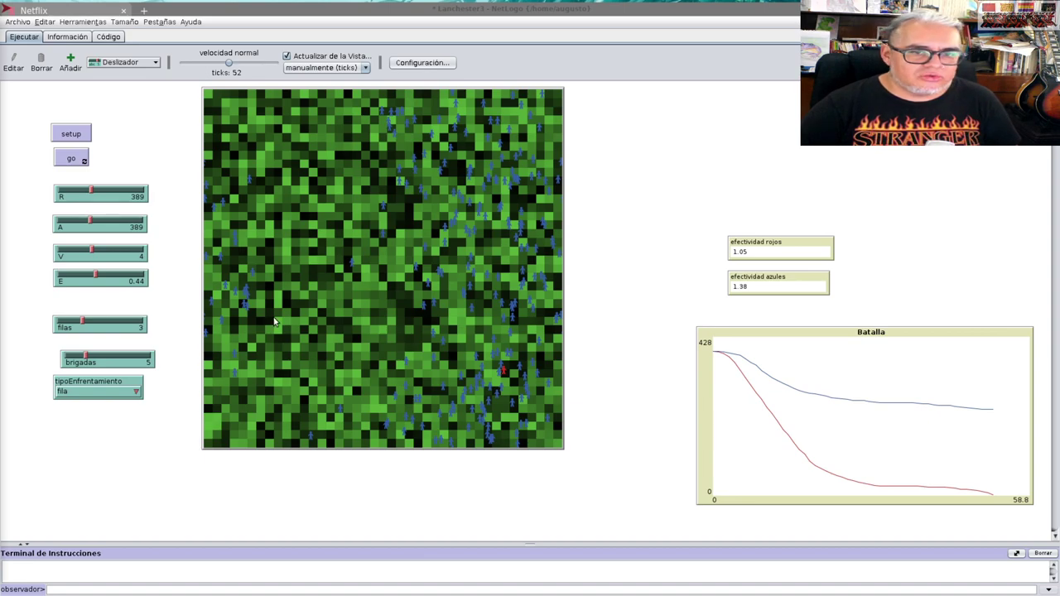
click(120, 41)
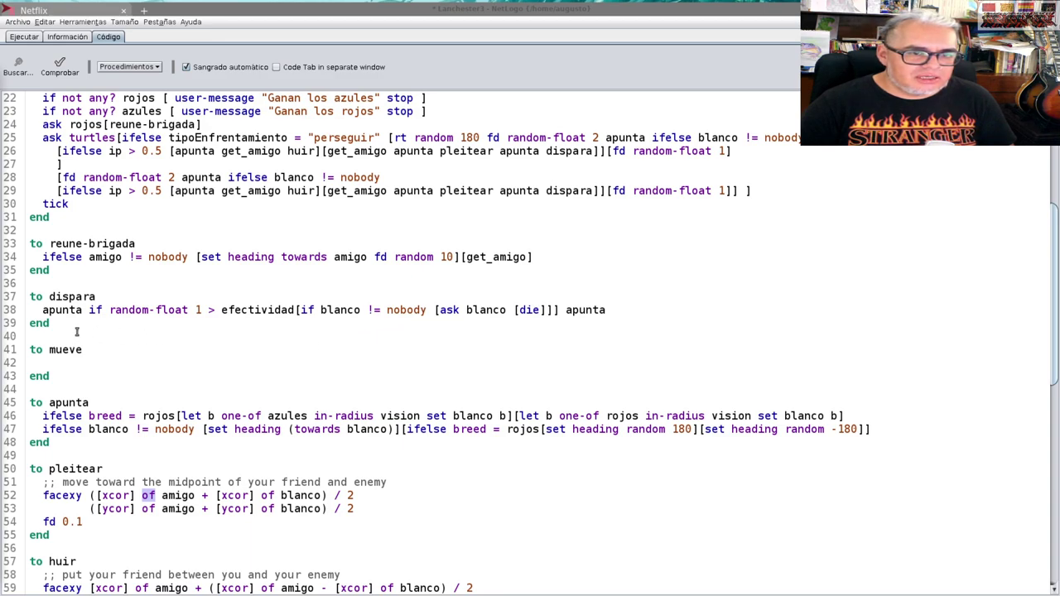
Step: Create an empty busca-cobertura procedure after reune-brigada
click(59, 281)
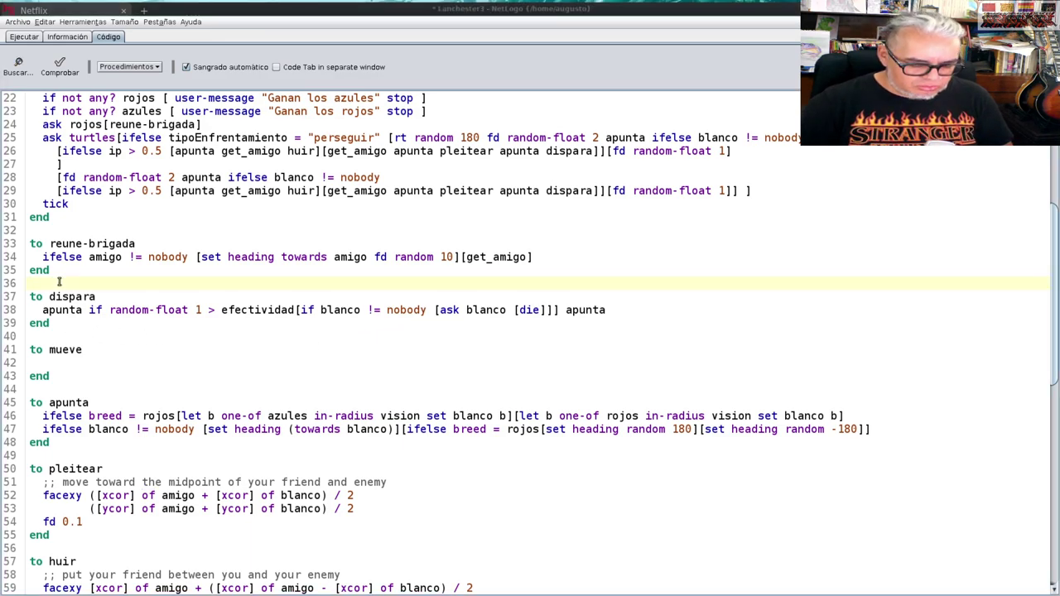
key(Return)
key(Return)
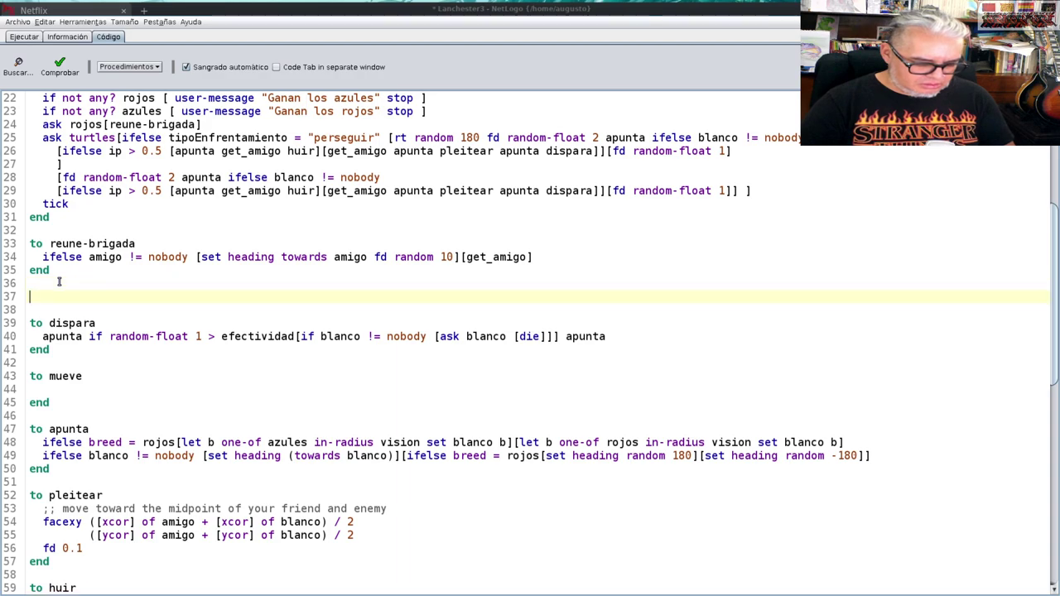
text(to )
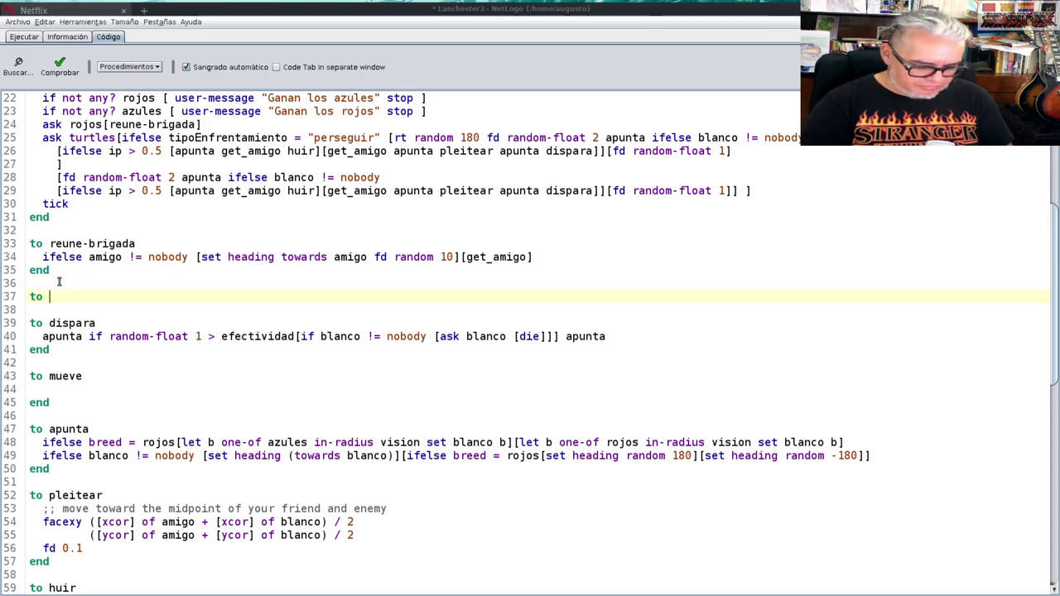
text(busca-cobertura)
key(Return)
key(Return)
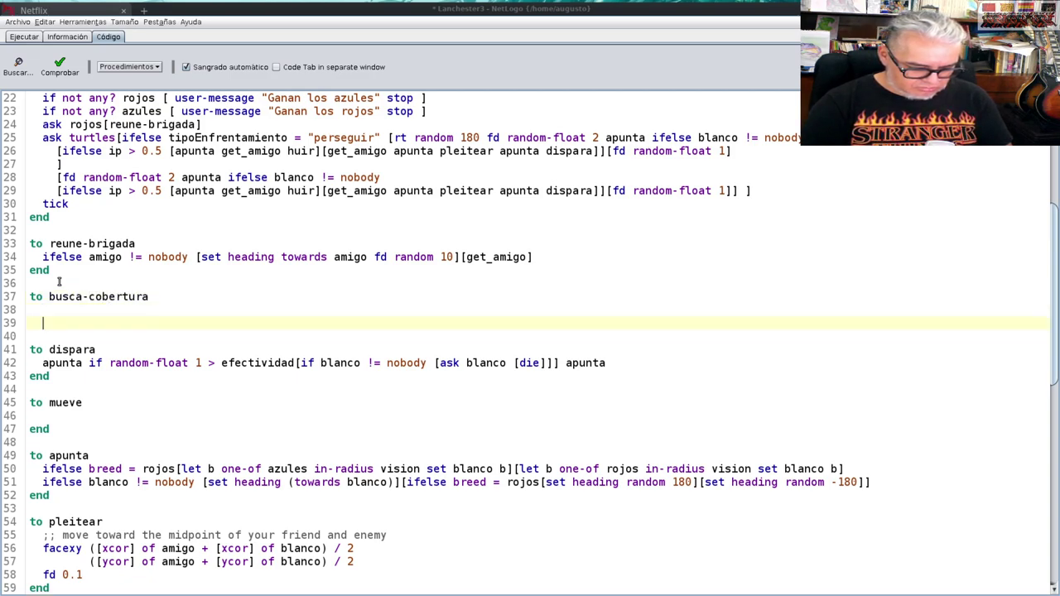
text(end)
key(Up)
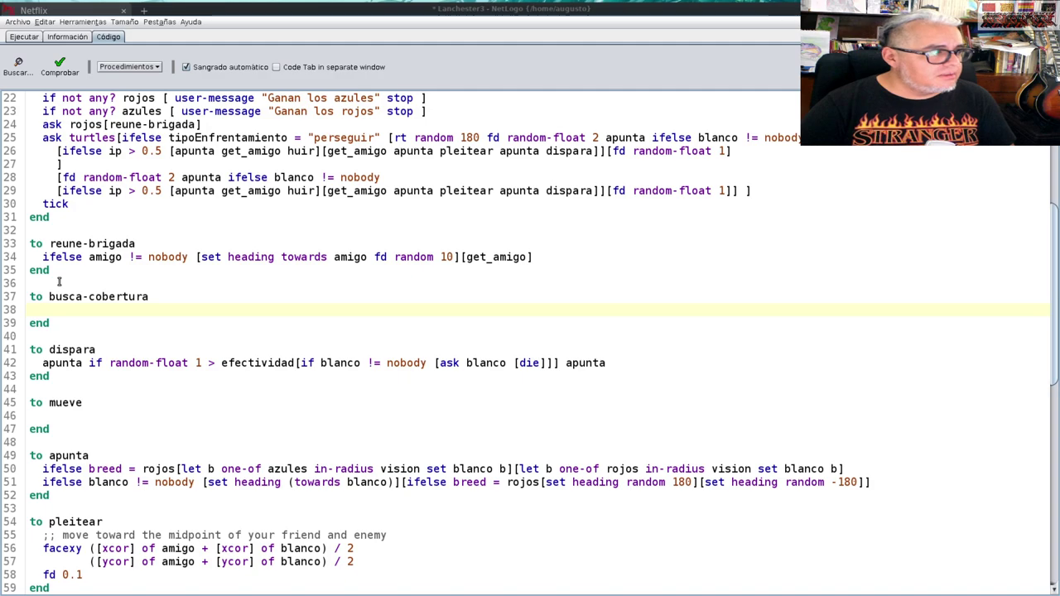
Step: Give busca-cobertura a max-cobertura spot within vision and move toward it by random 10
text(letspot)
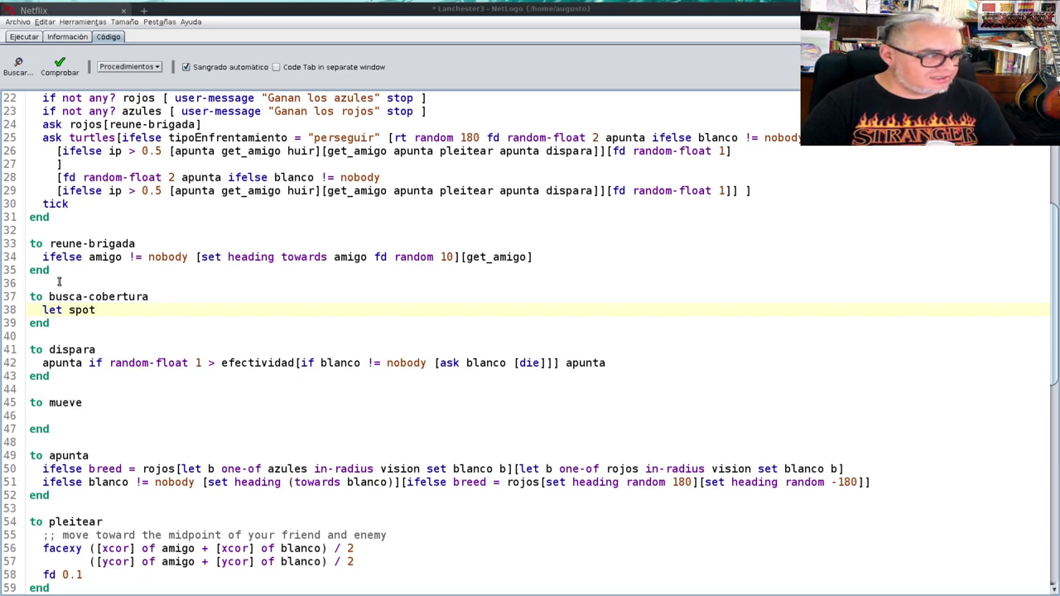
text(max-one)
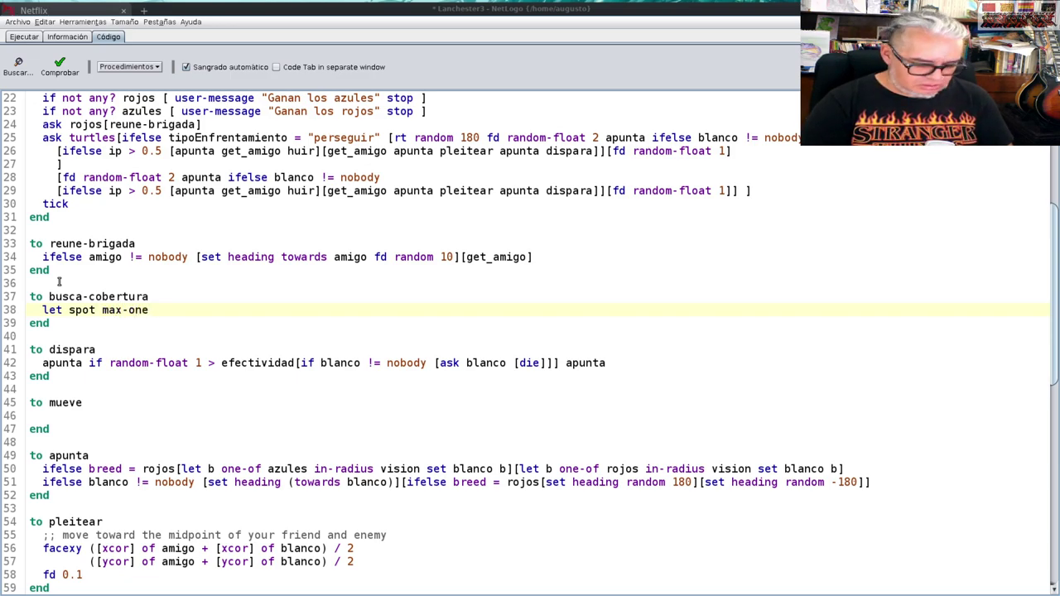
text(-of)
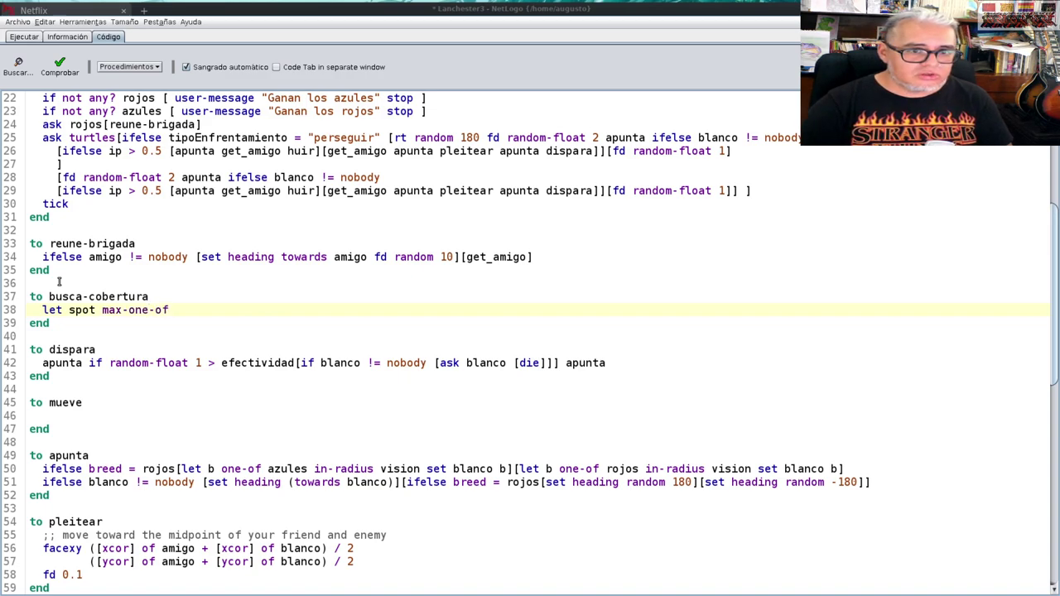
text(patches)
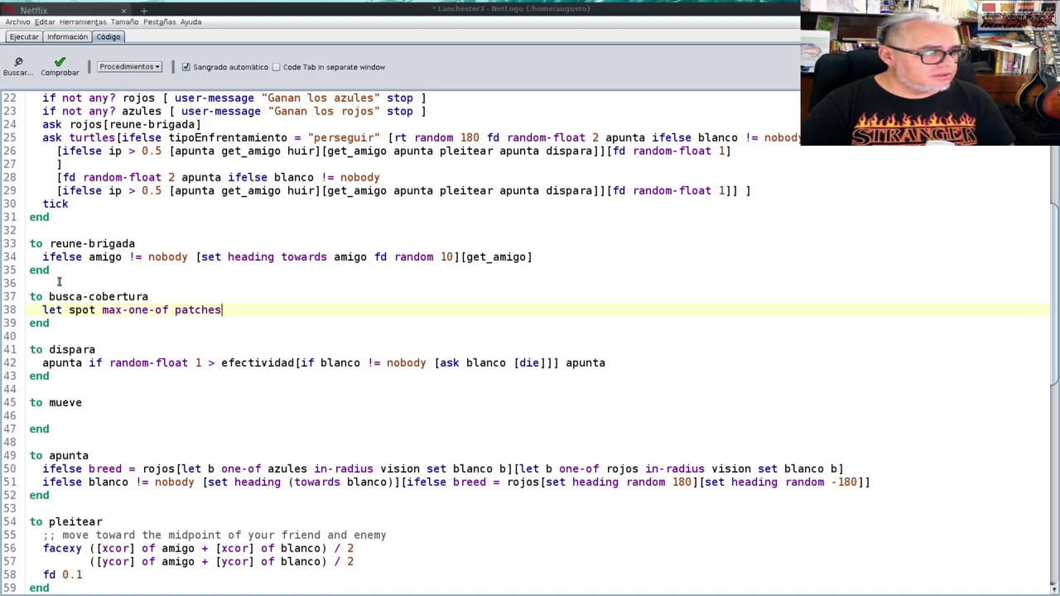
text( in-)
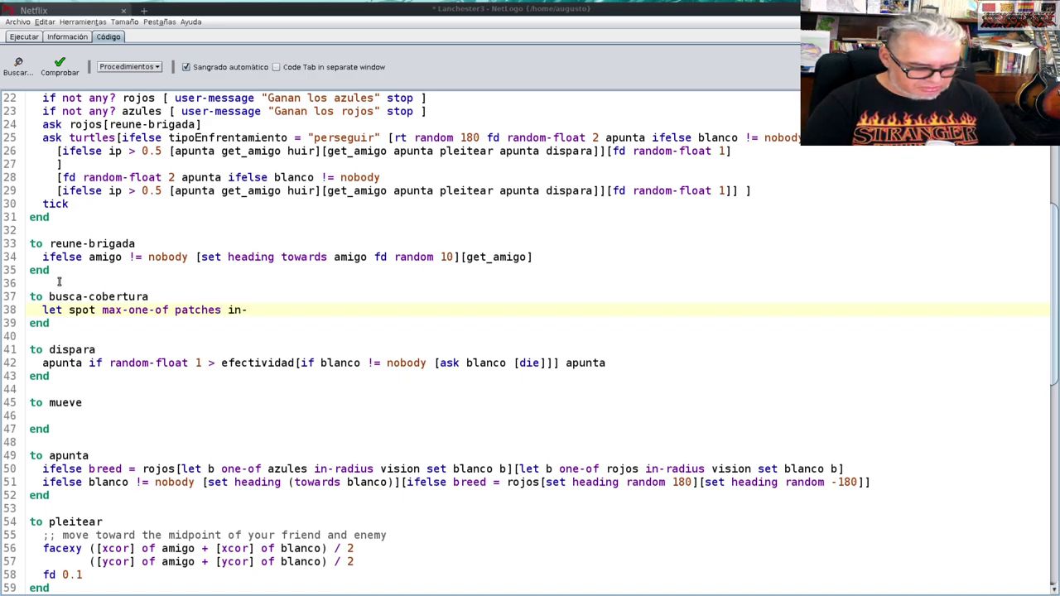
text(rad)
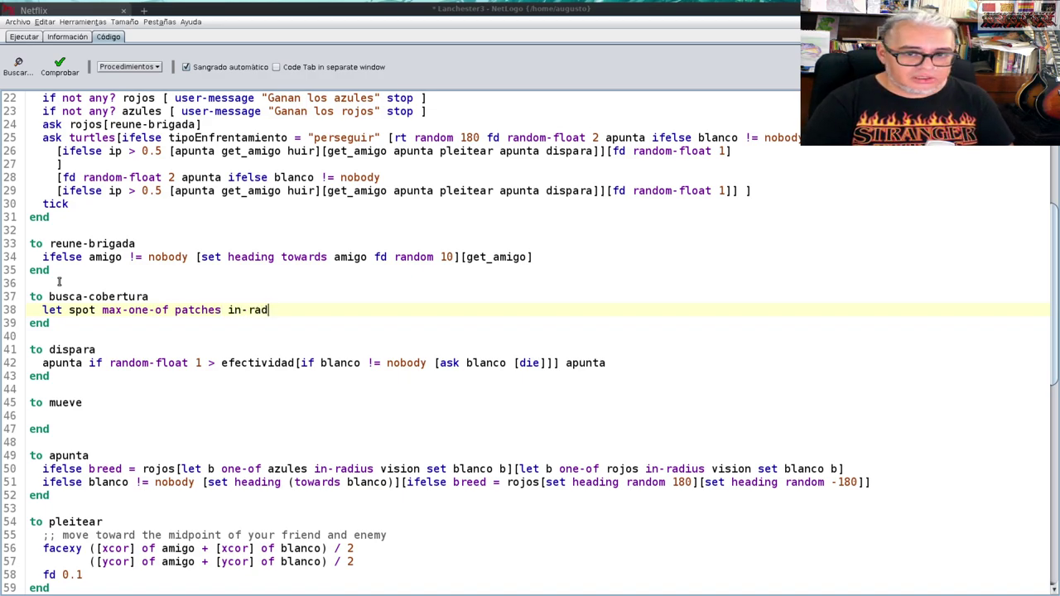
text(uius)
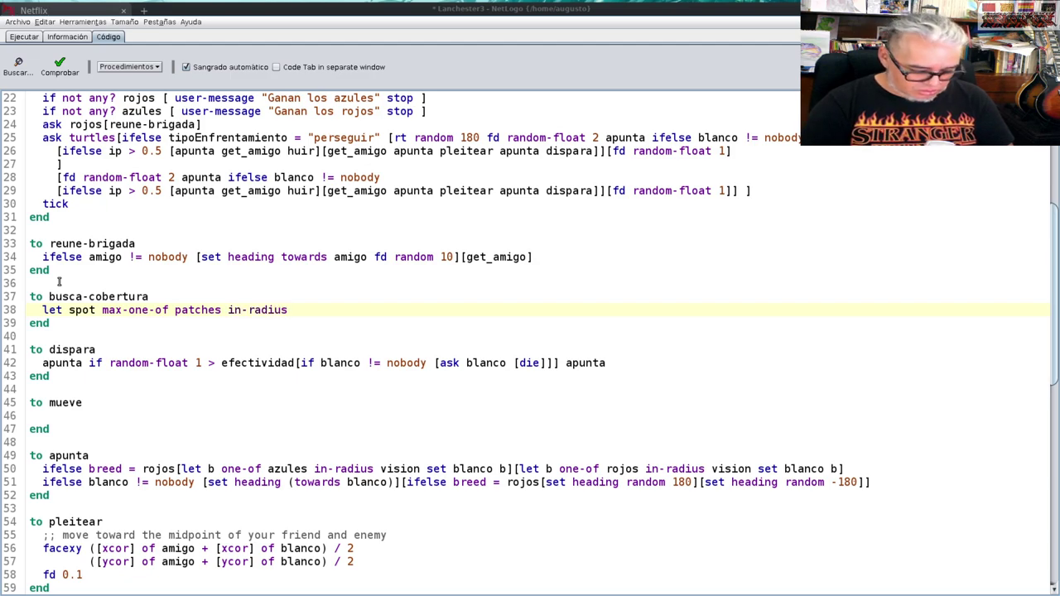
text( vision)
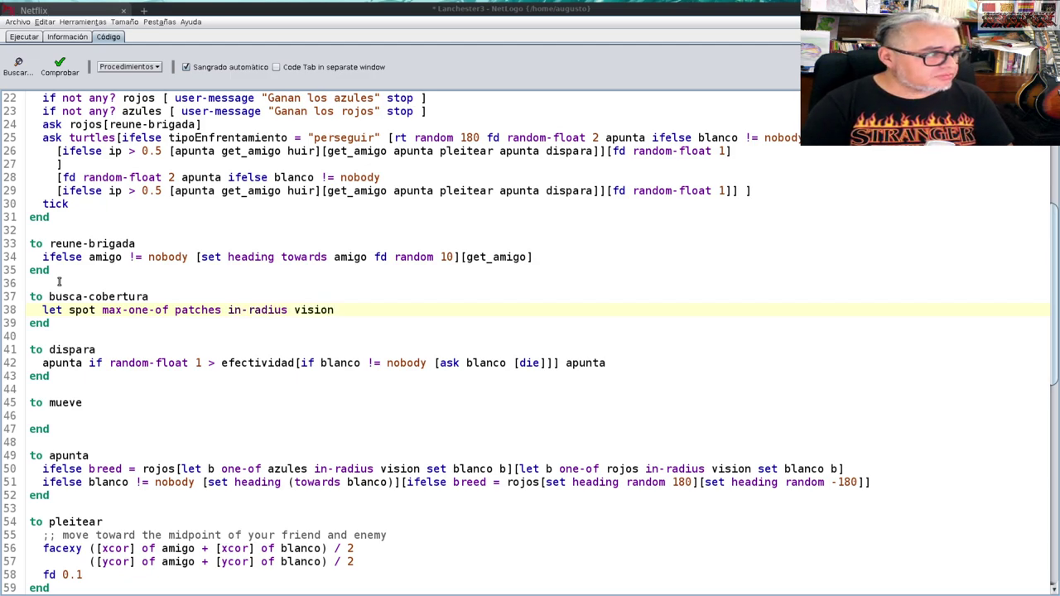
text( [])
key(Left)
text(cobertura)
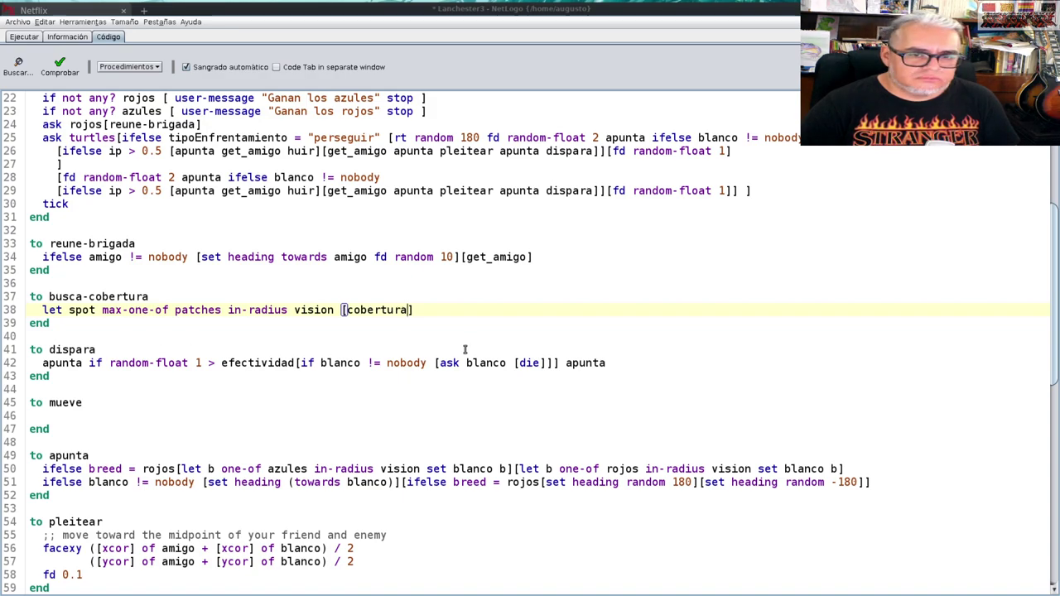
key(Return)
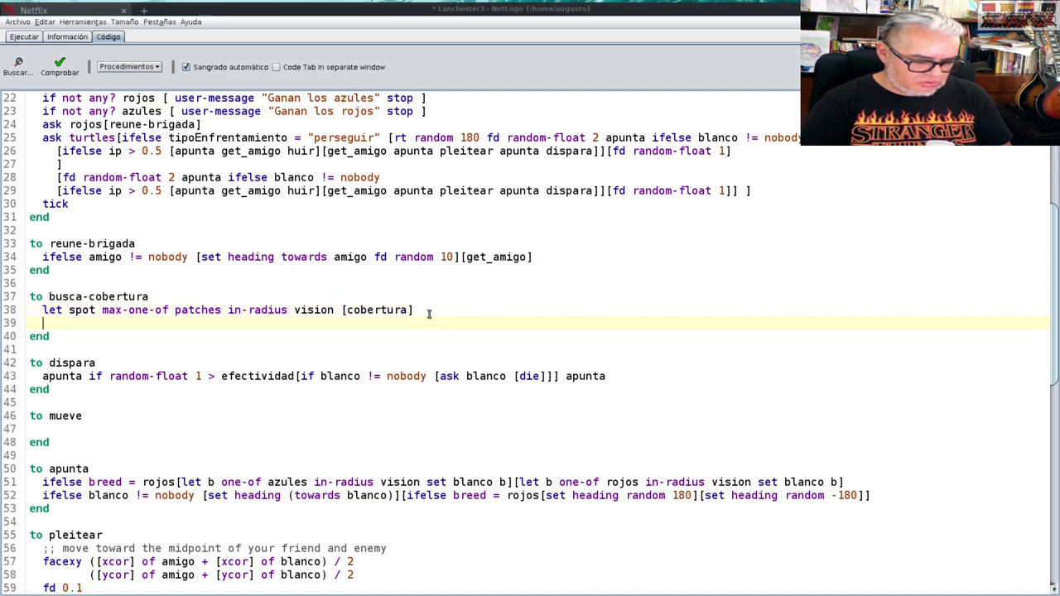
text(if)
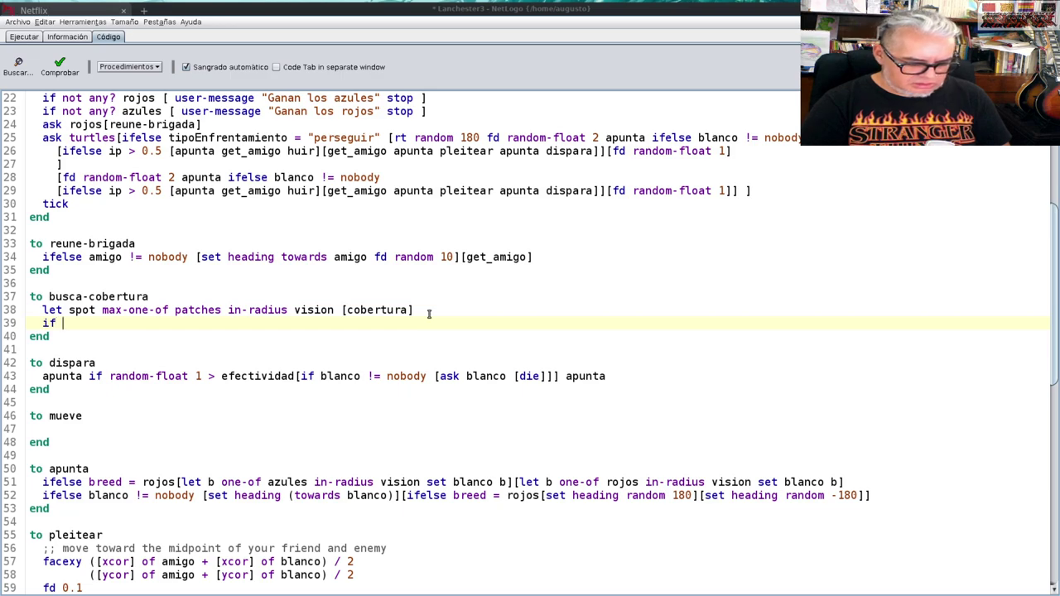
text( spor)
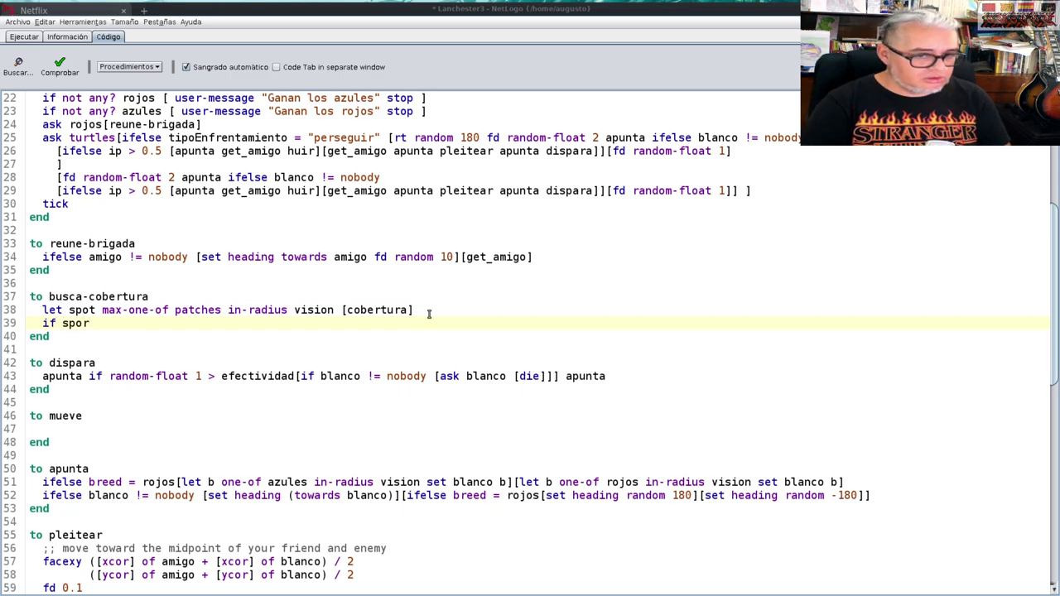
key(BackSpace)
text(t !=)
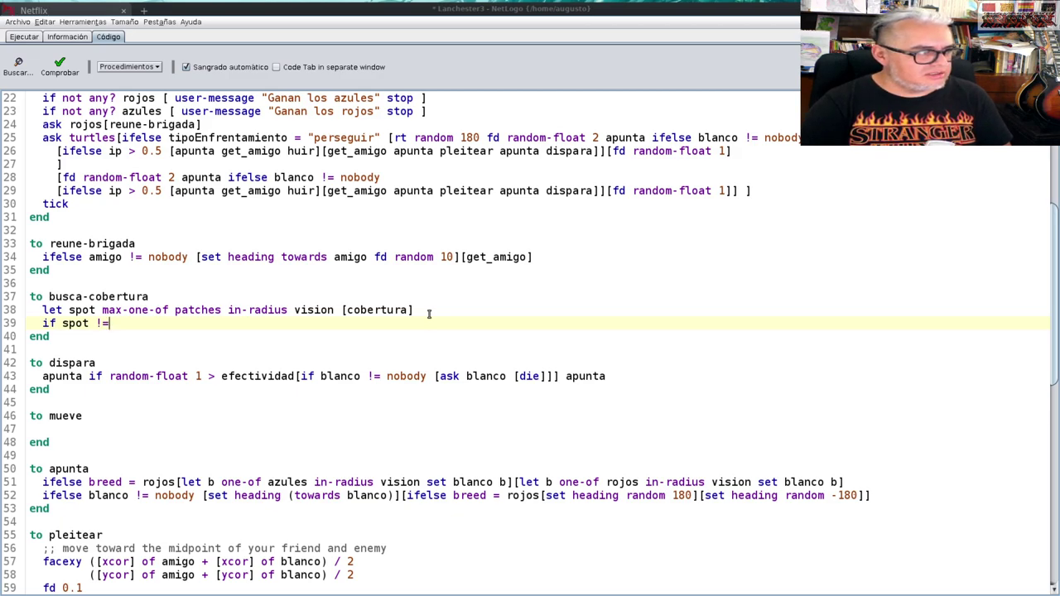
text( nobody)
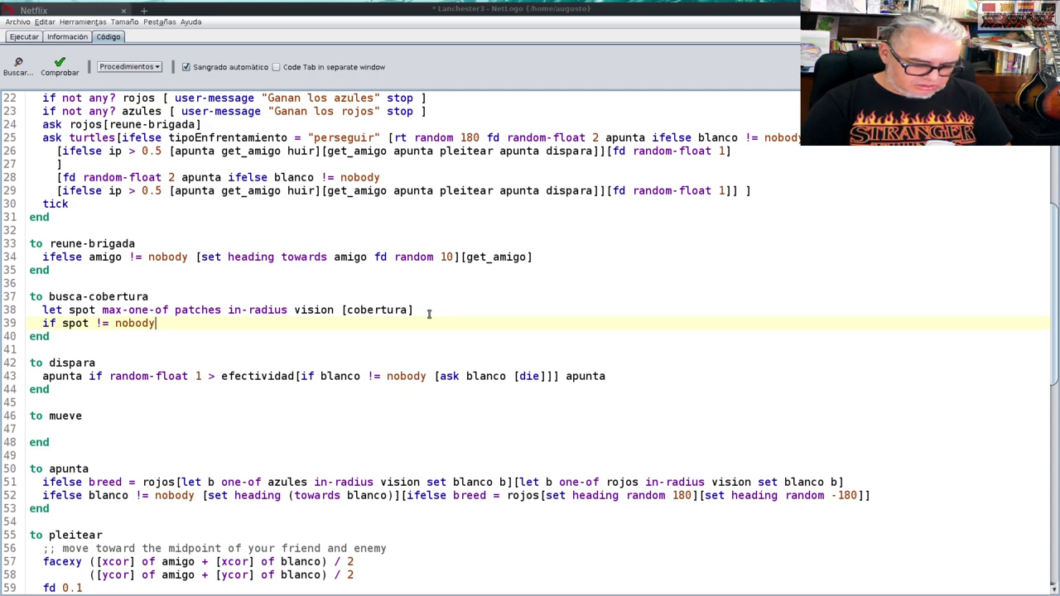
text([])
key(Left)
text(set heading)
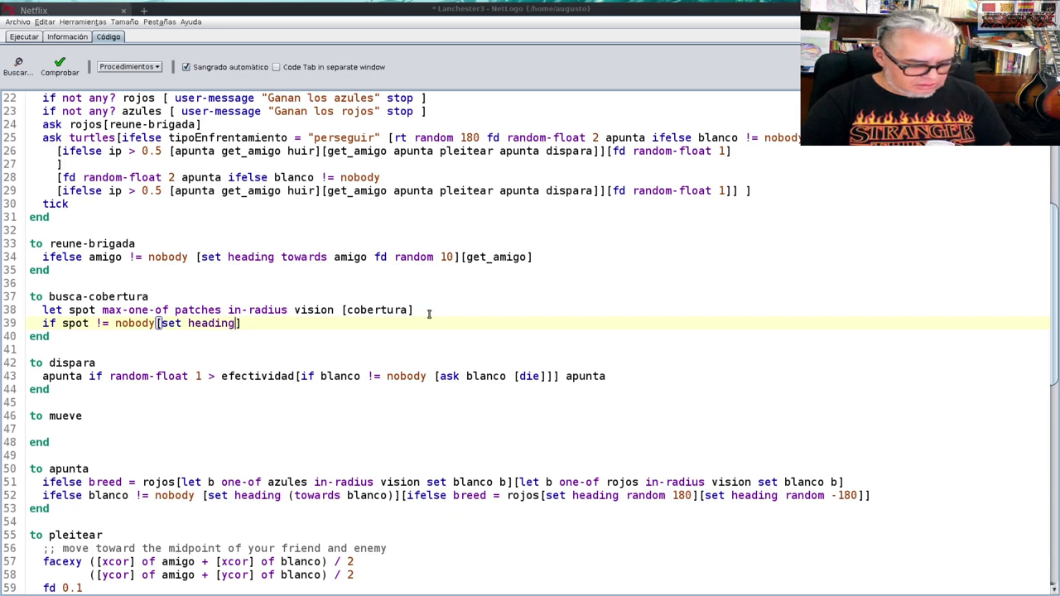
text( toeard)
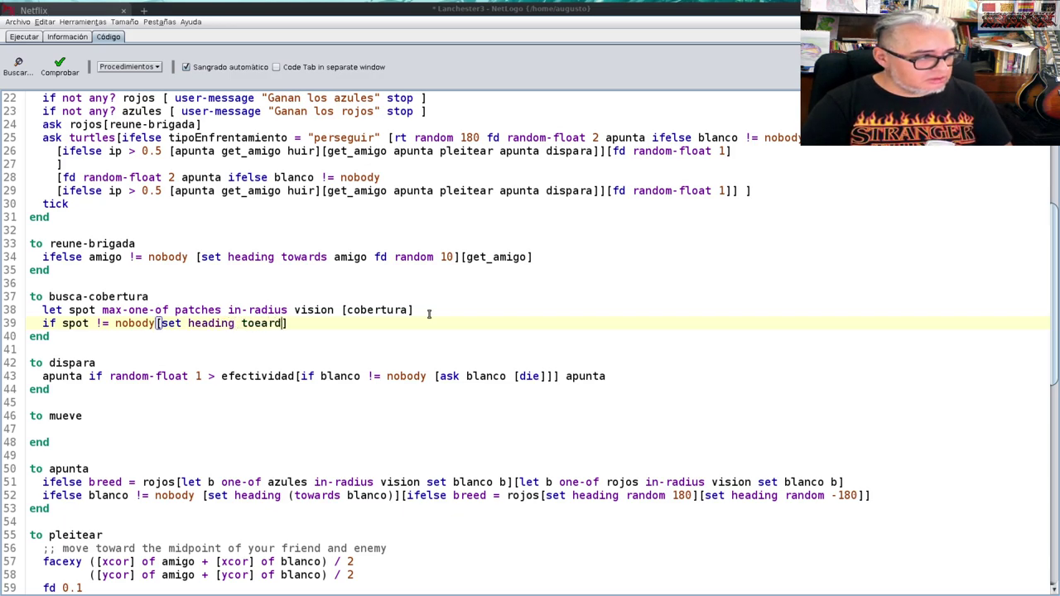
text(s spot fd random 10)
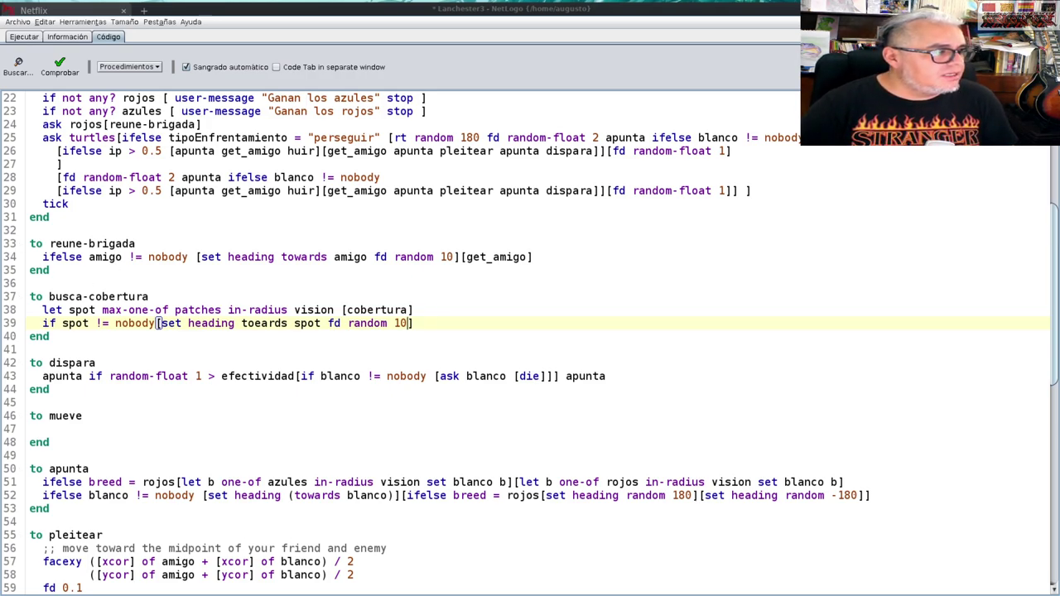
click(90, 420)
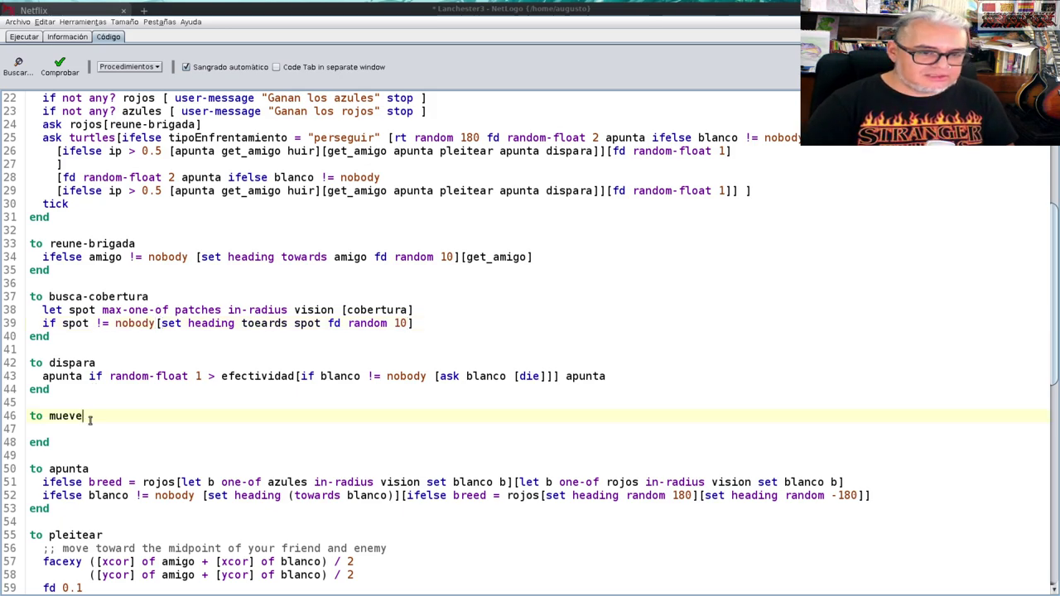
Step: Rename the mueve procedure to dispara and the line 42 firing procedure to dispara-azul
key(BackSpace)
key(BackSpace)
key(BackSpace)
key(BackSpace)
key(BackSpace)
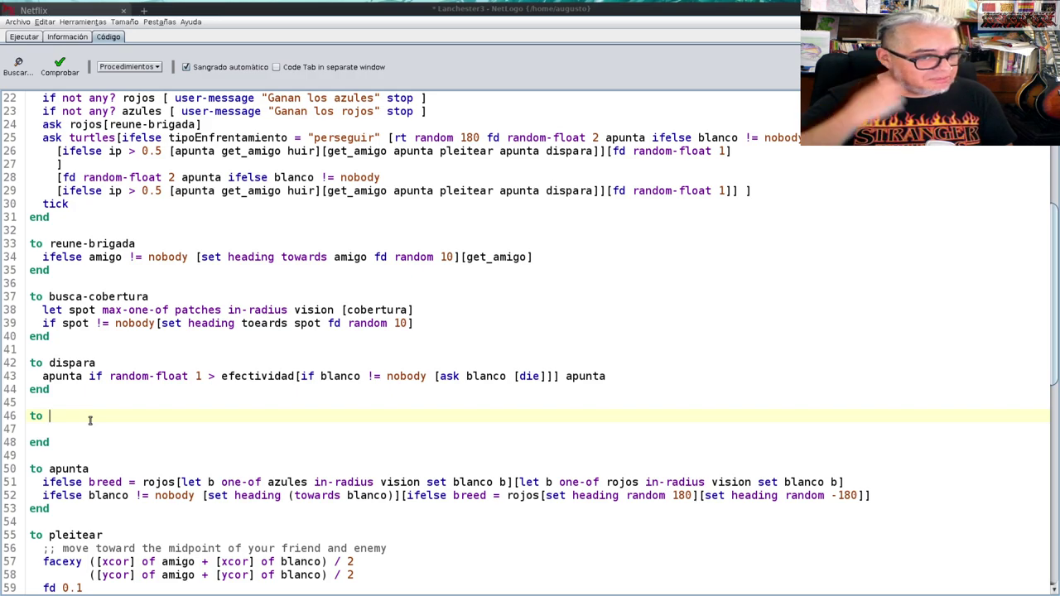
text(dispara)
key(Up)
key(Up)
key(Up)
key(Up)
text(azul)
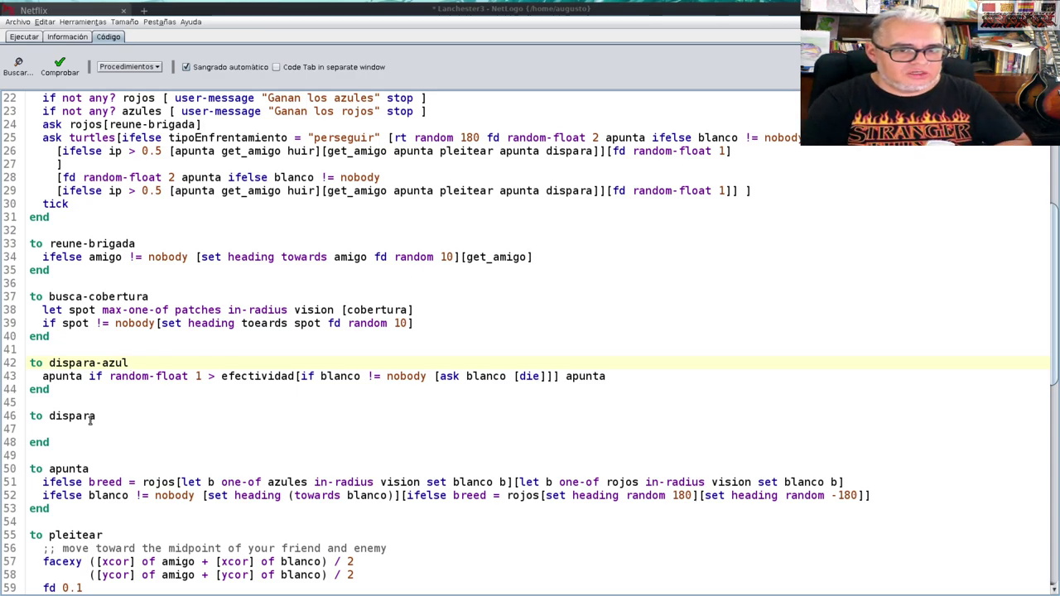
key(Down)
key(Down)
key(Down)
key(Up)
key(Up)
key(Up)
key(Down)
key(Down)
key(Down)
key(Down)
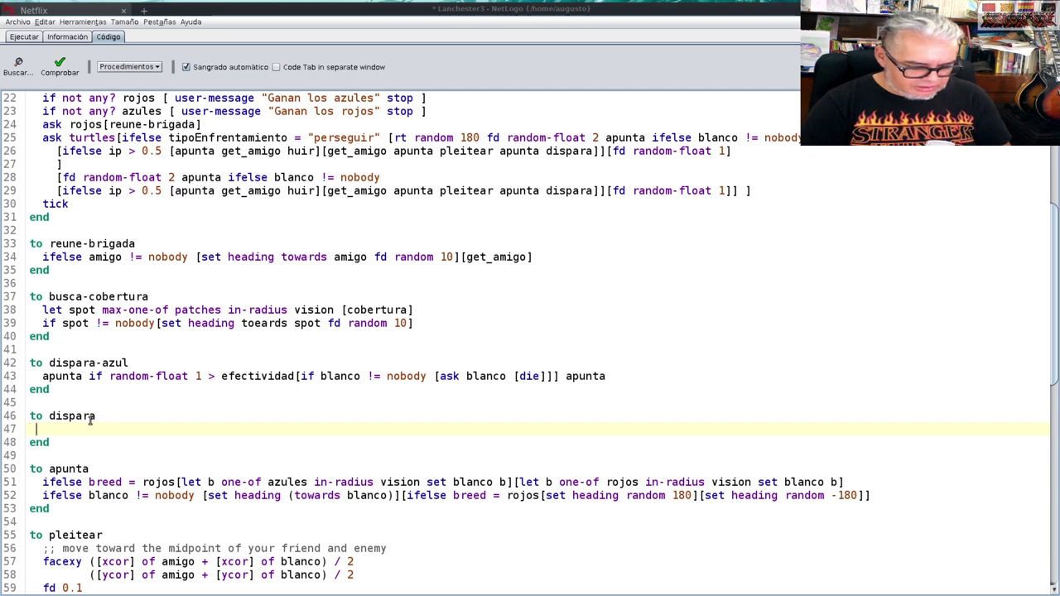
Step: Give dispara the body 'ifelse breed = rojos [dispara-azul]'
text(ifelse)
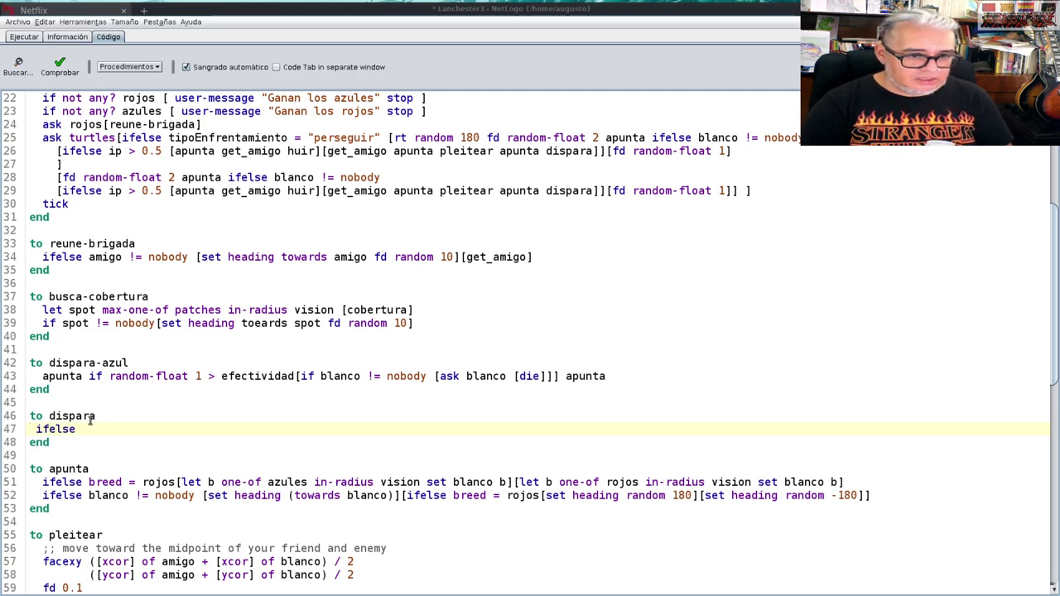
text( breed )
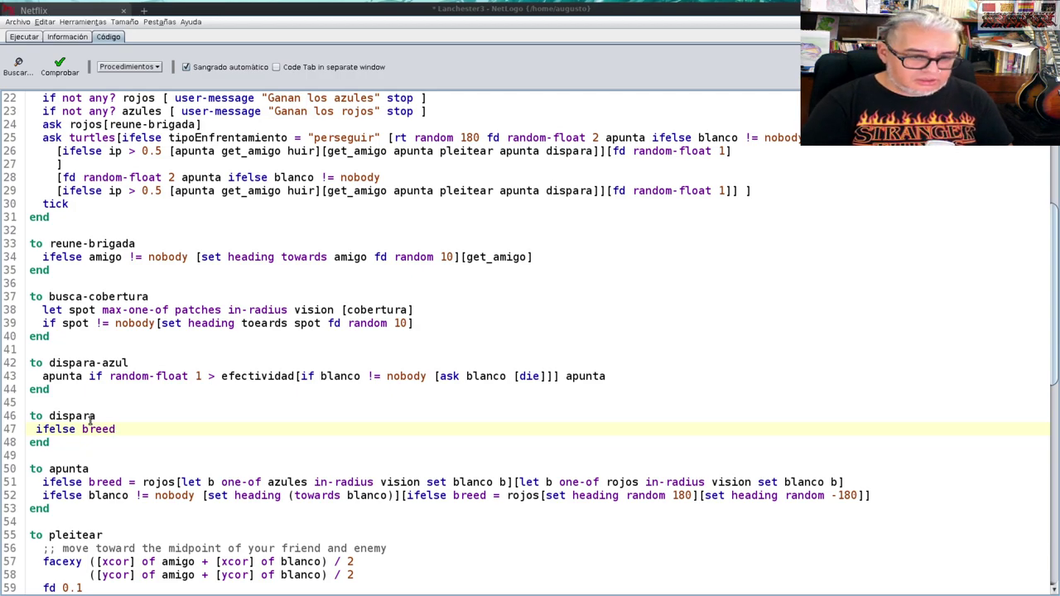
text(= )
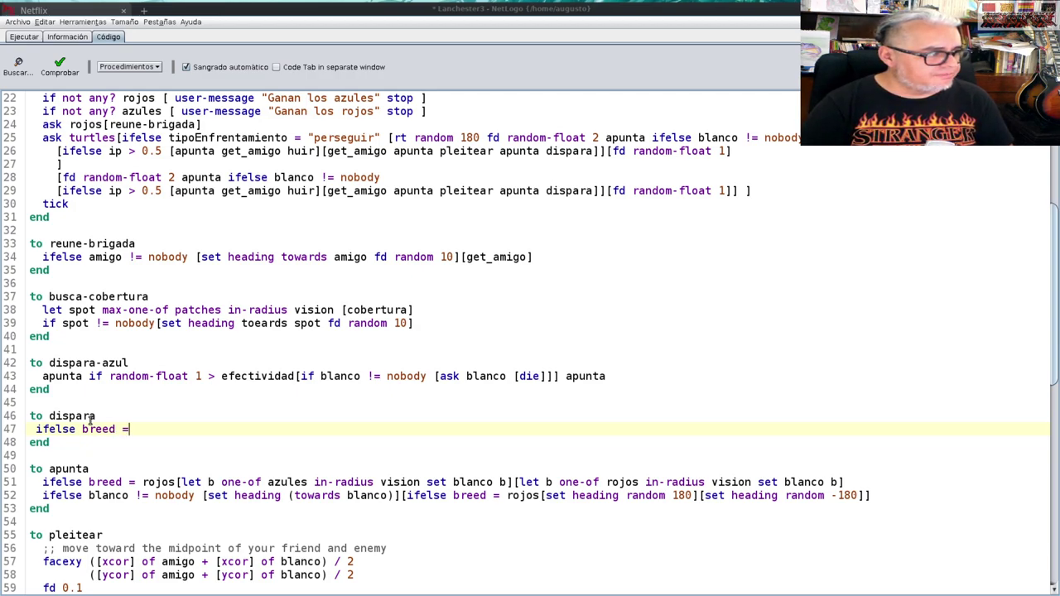
text(rojos[])
key(Left)
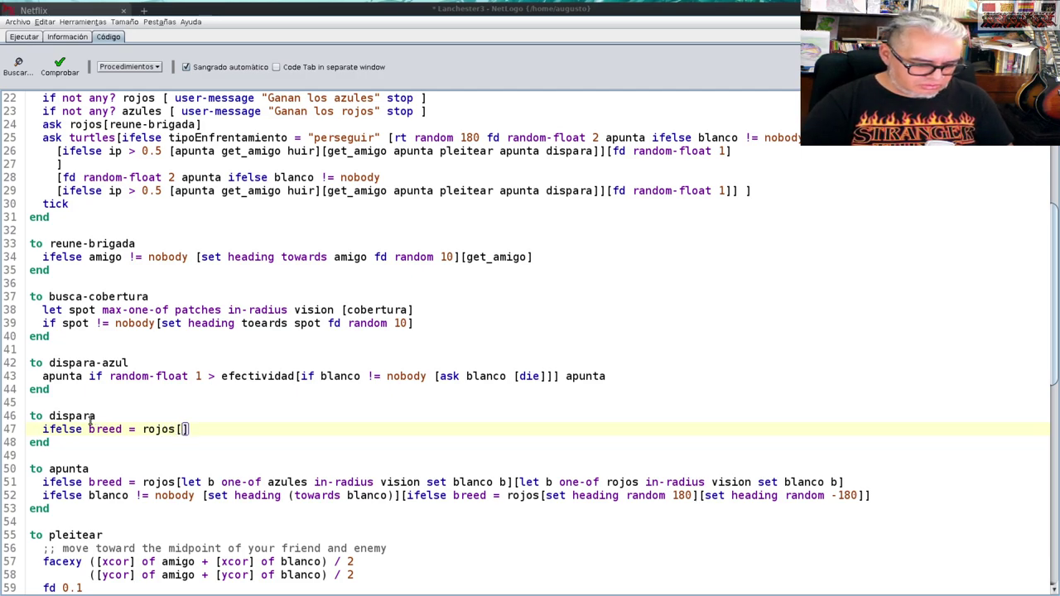
text(dispara)
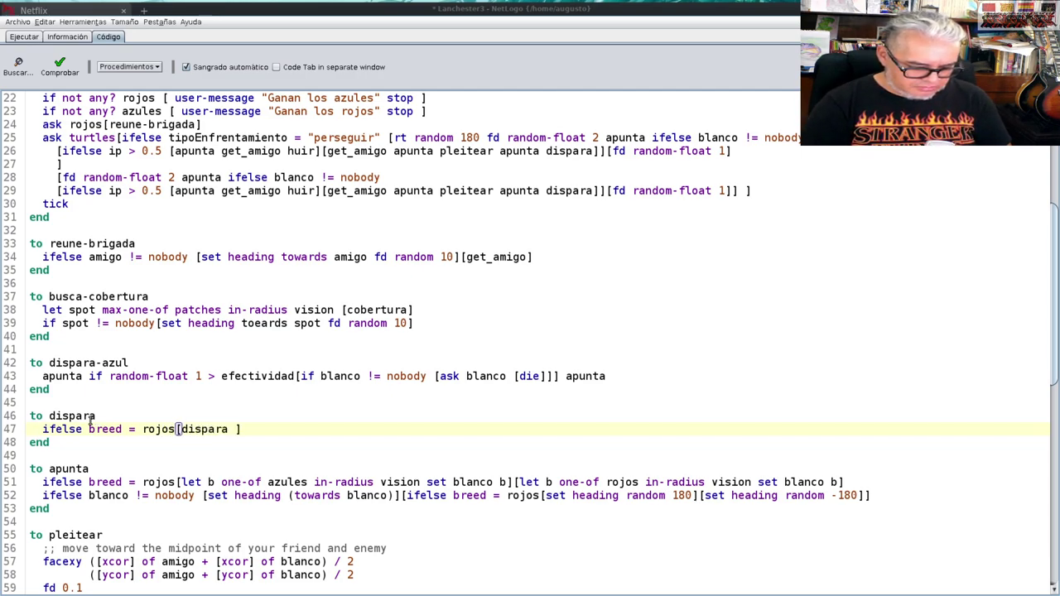
key(BackSpace)
text(-rojos)
key(BackSpace)
key(BackSpace)
key(BackSpace)
key(BackSpace)
key(BackSpace)
text(azul)
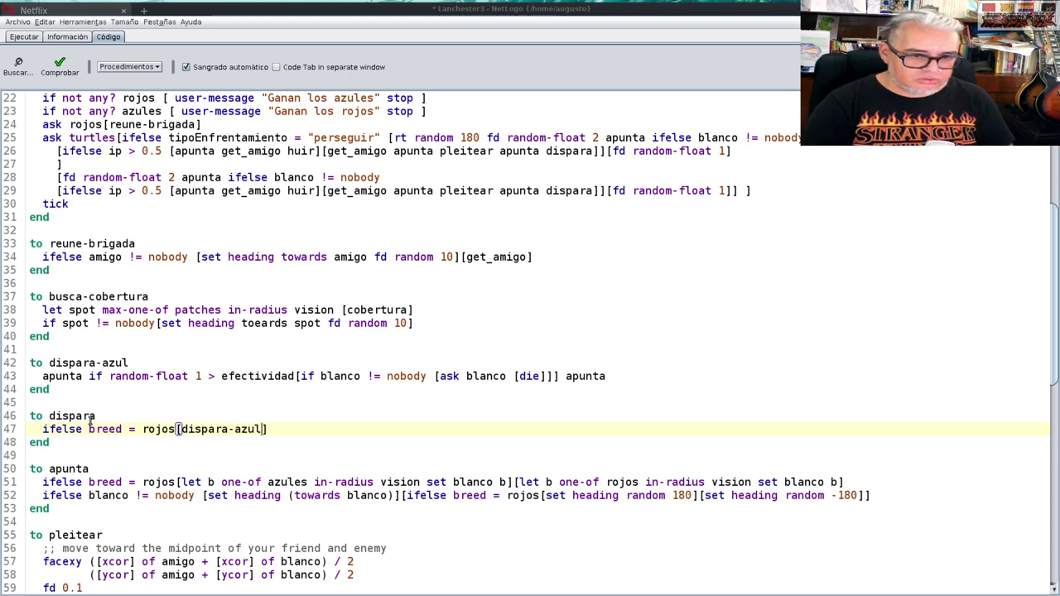
Step: Rename the line 42 procedure to dispara-rojo and make dispara call dispara-rojo
key(Up)
key(Up)
key(Up)
key(Up)
key(Up)
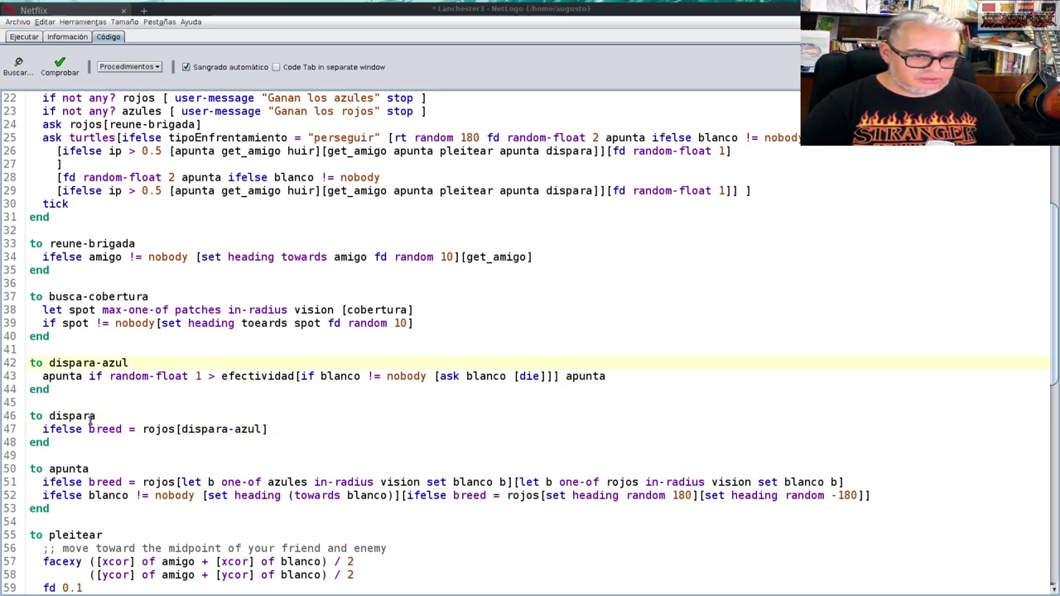
key(BackSpace)
key(BackSpace)
key(BackSpace)
text(rojo)
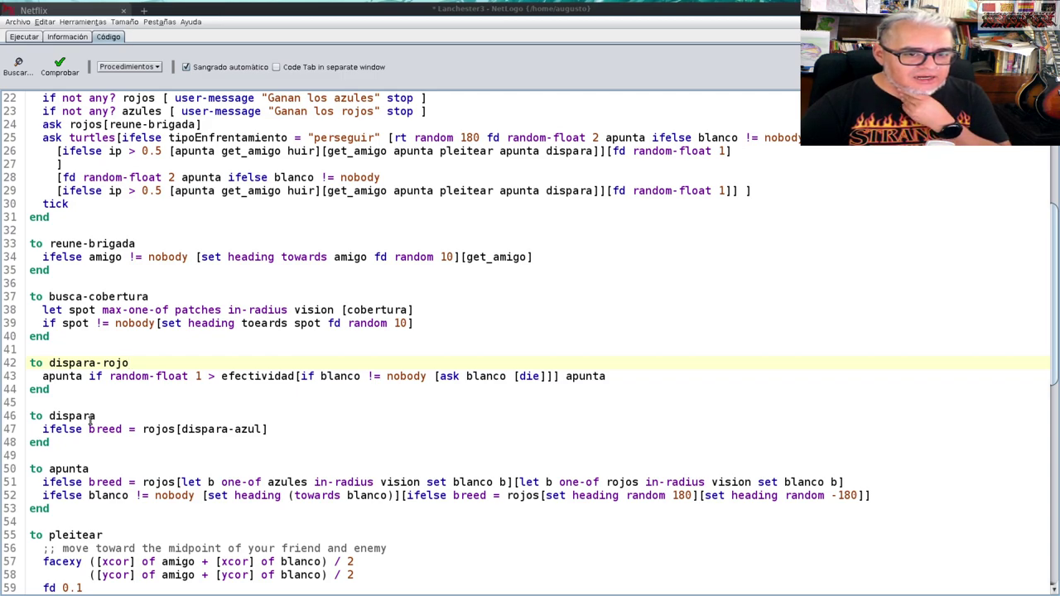
key(Down)
key(Down)
key(Down)
key(Down)
key(Right)
key(Right)
key(Right)
key(Right)
key(Right)
key(Right)
key(Right)
key(Right)
key(Right)
key(BackSpace)
key(BackSpace)
key(BackSpace)
key(BackSpace)
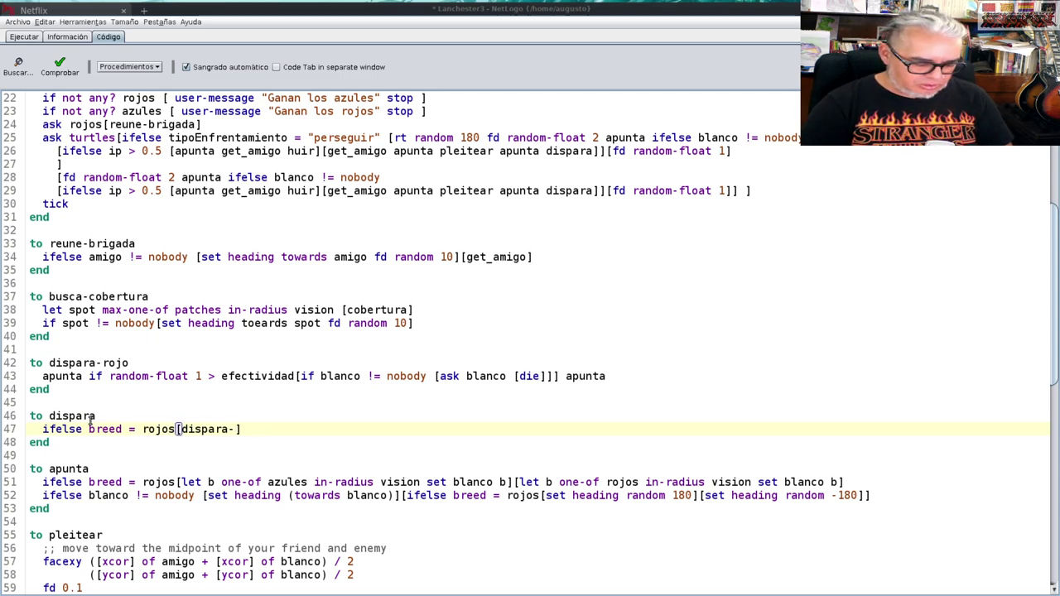
text(rojo)
key(Up)
key(Up)
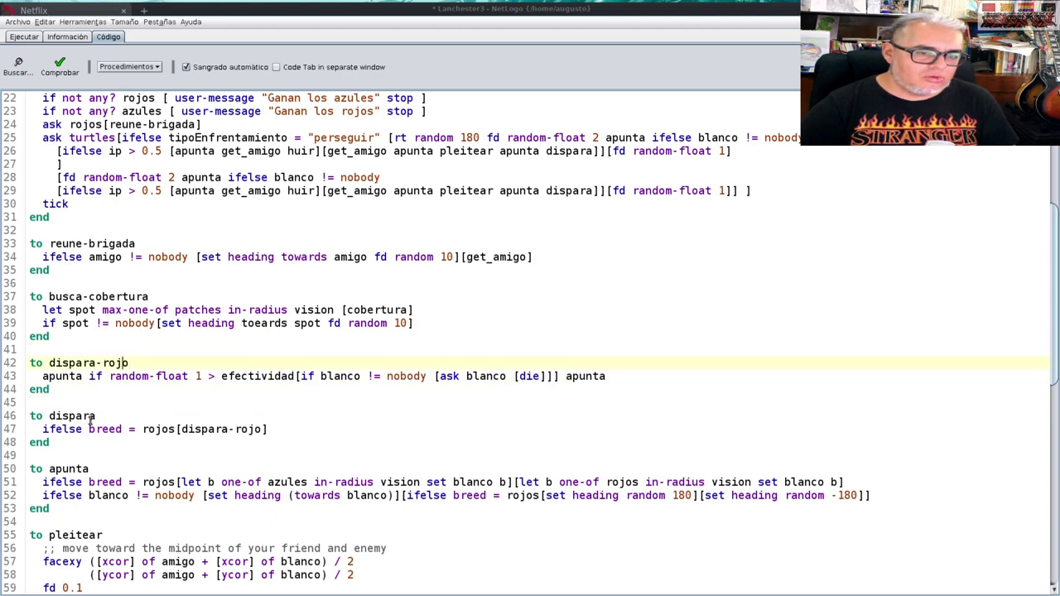
Step: Duplicate the dispara-rojo procedure block above dispara
key(Left)
key(shift+Down)
key(shift+Down)
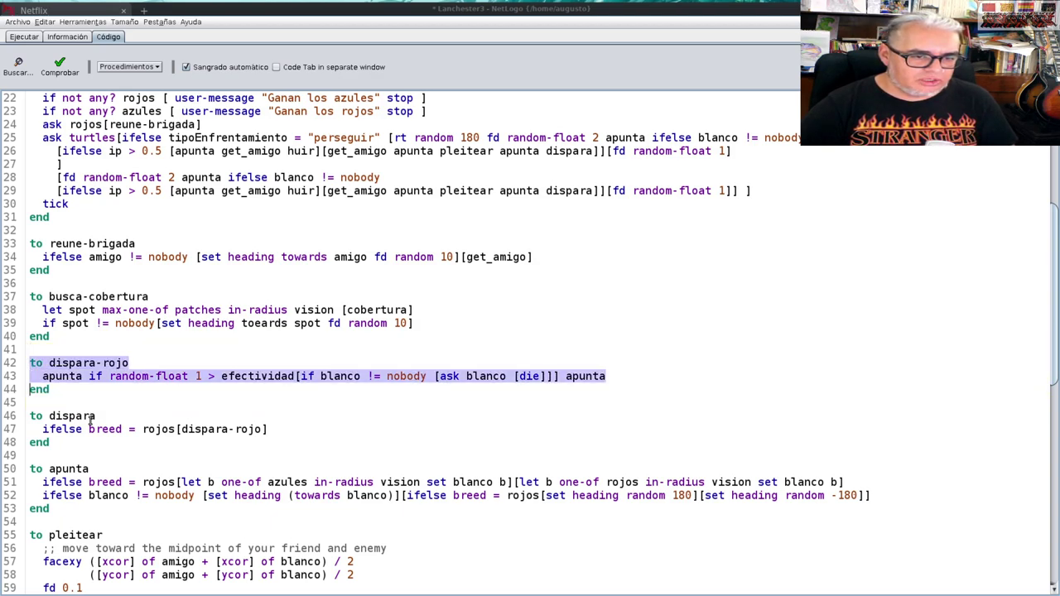
key(shift+Down)
key(ctrl+c)
key(Down)
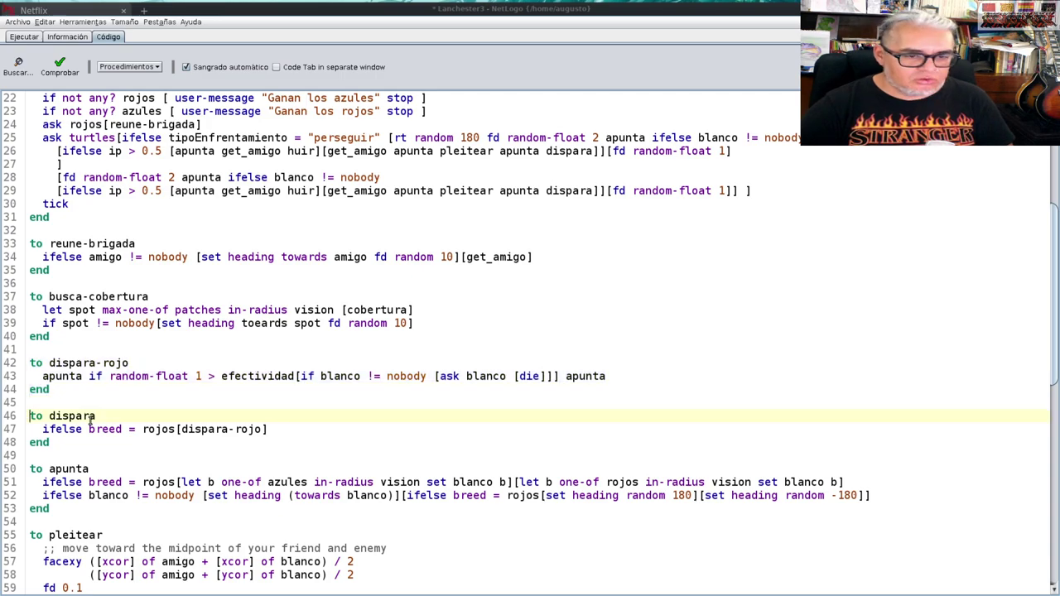
key(Return)
key(Return)
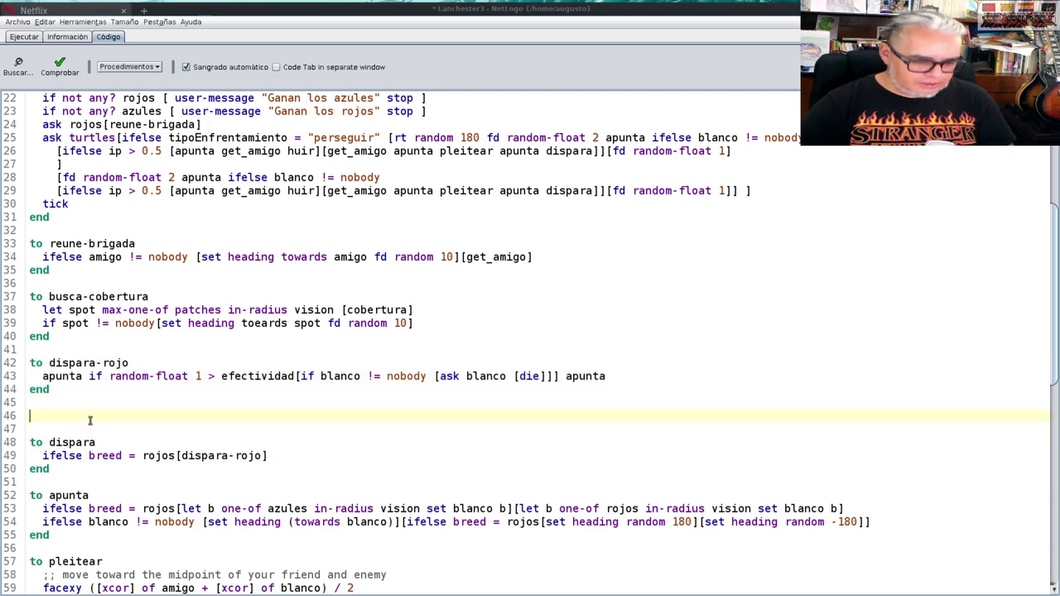
key(ctrl+v)
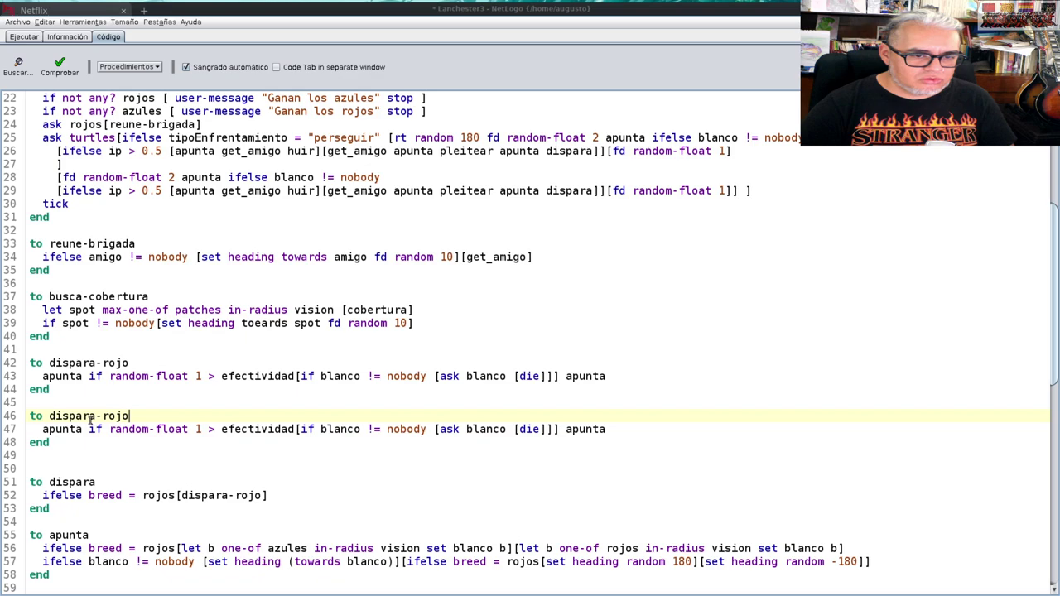
Step: Rename the two copies dispara-azul and dispara-rojo
key(BackSpace)
key(BackSpace)
text(azul)
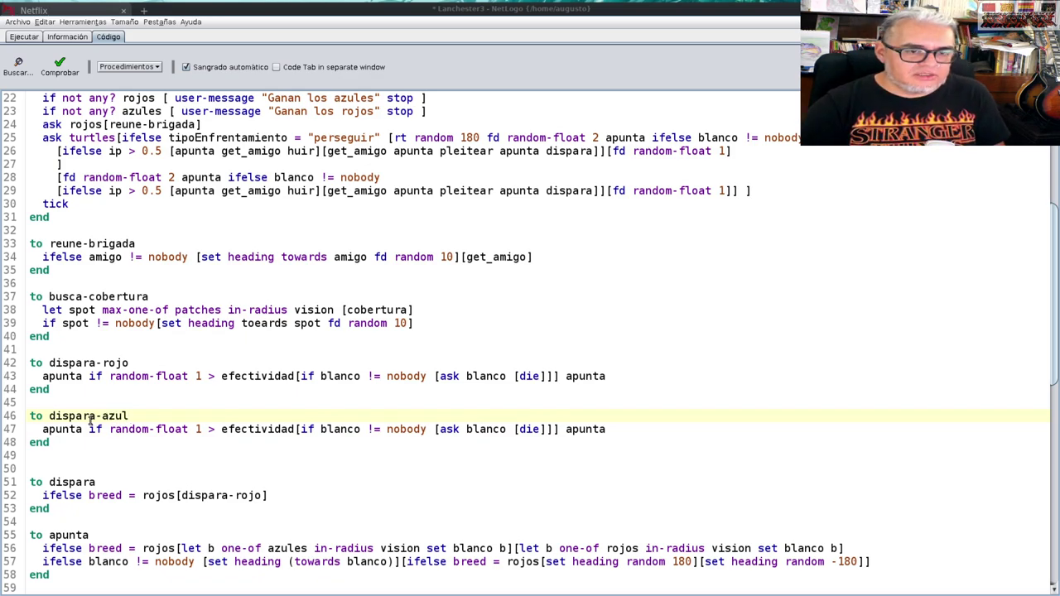
key(Down)
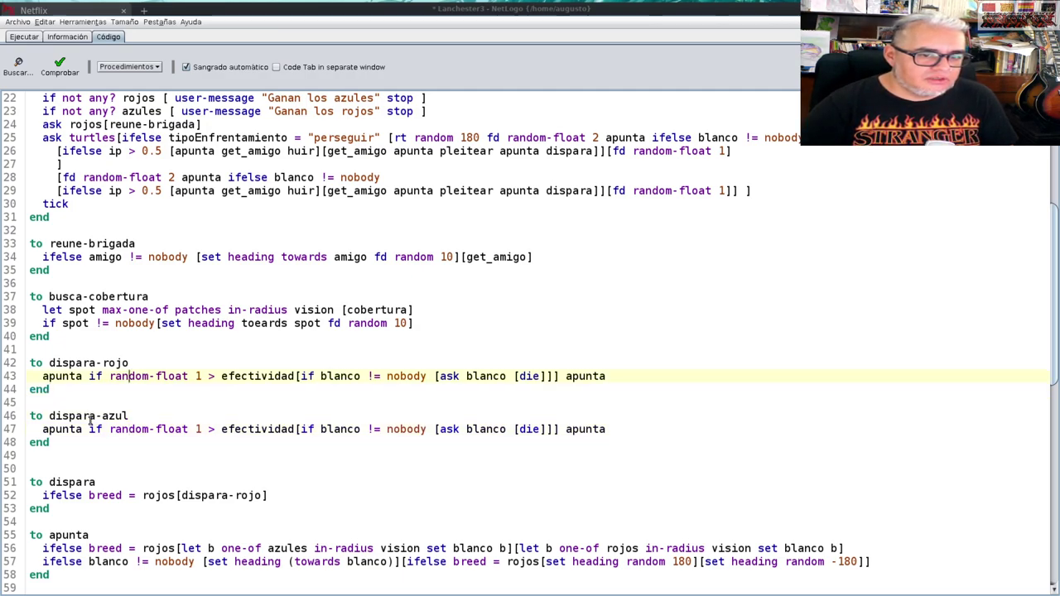
key(BackSpace)
key(BackSpace)
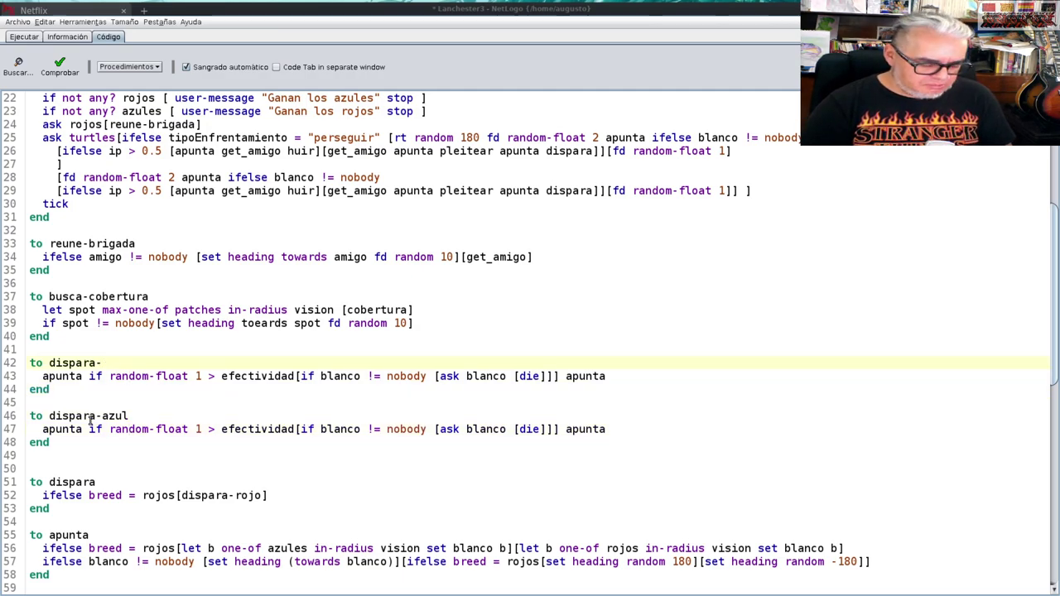
text(azul)
key(Down)
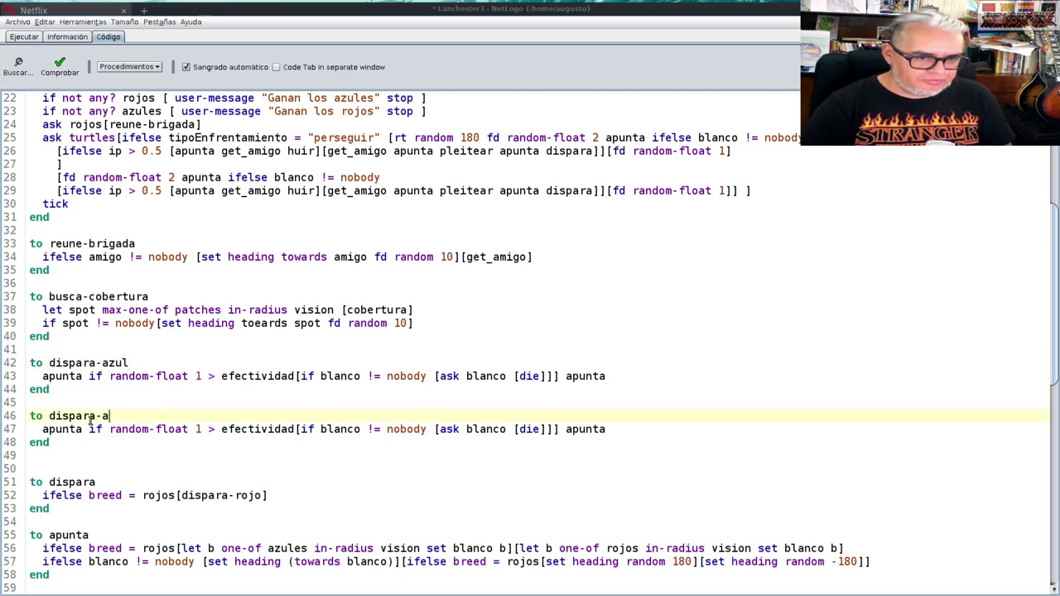
text(jo)
key(Down)
key(Down)
Step: Make dispara's ifelse branches '[dispara-azul][dispara-rojo]'
key(Up)
key(End)
key(Left)
key(BackSpace)
key(BackSpace)
key(BackSpace)
key(BackSpace)
text(zul)
key(End)
text([)
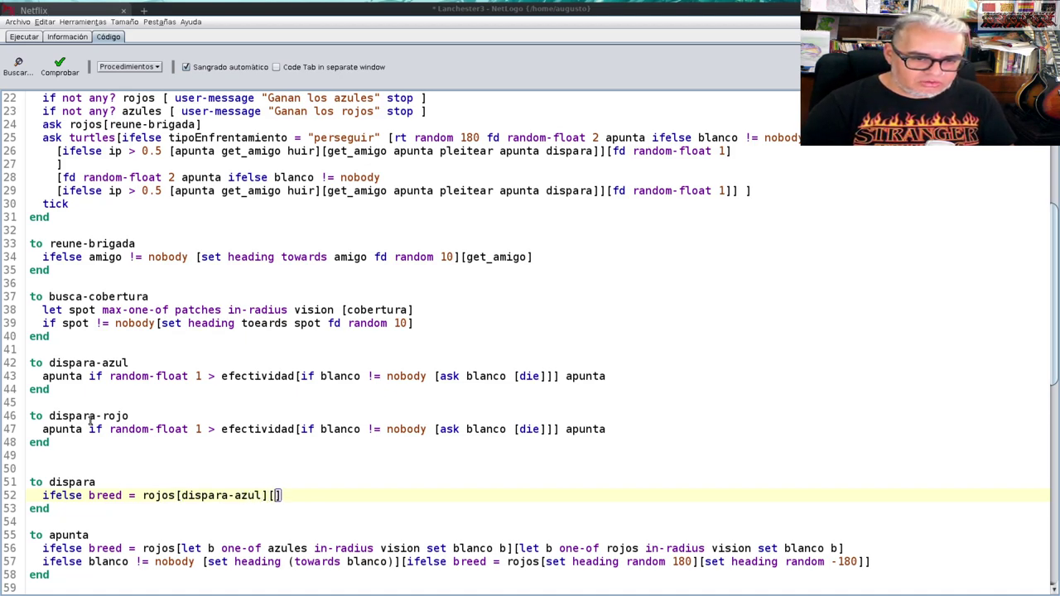
text(dispara-rojo)
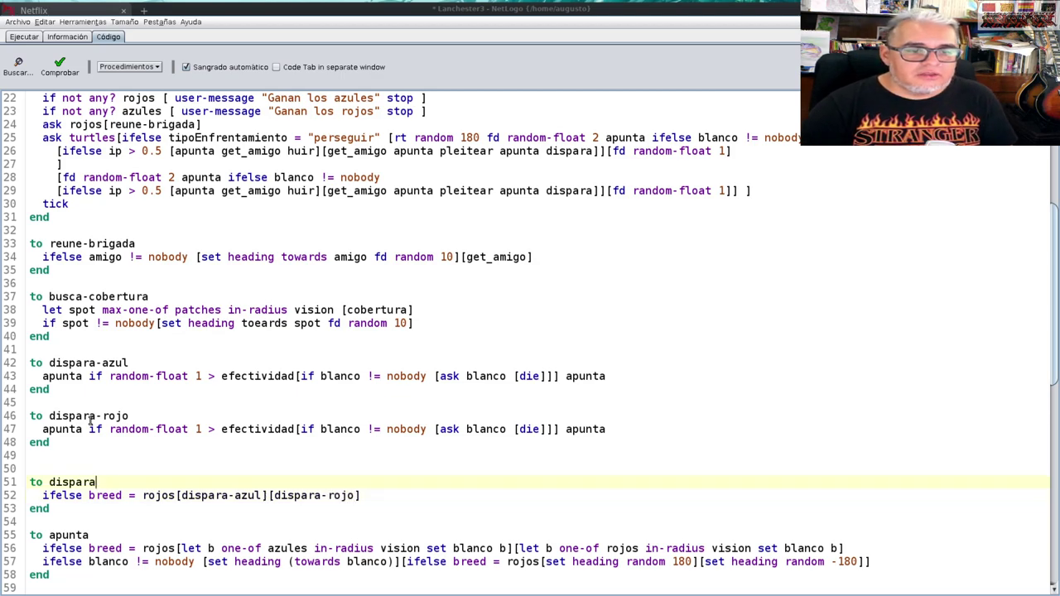
key(Up)
key(Up)
key(Up)
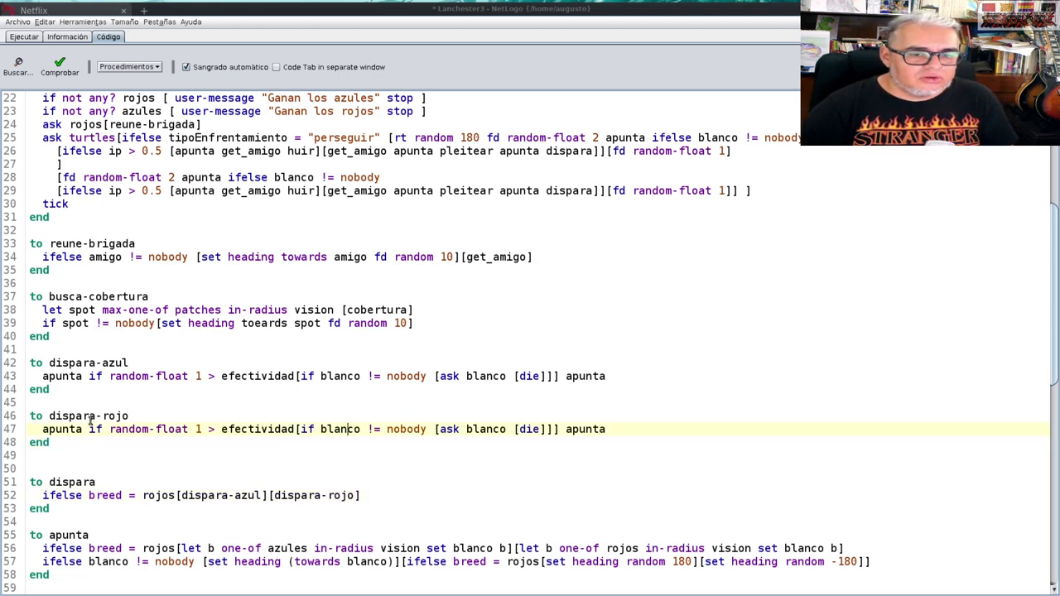
key(Left)
key(Left)
key(Left)
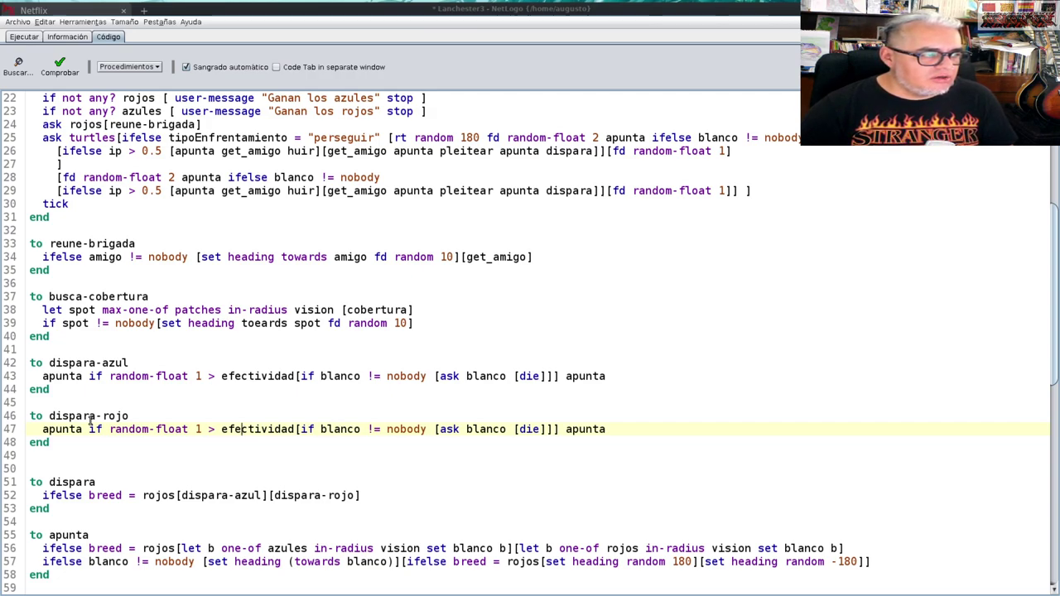
key(Right)
key(Right)
key(Right)
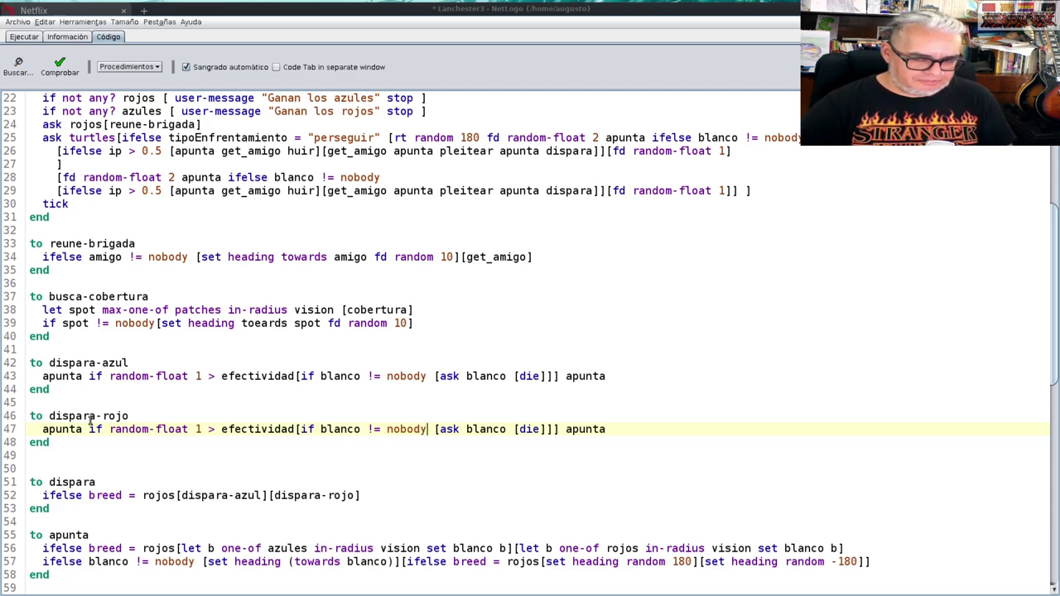
Step: Add 'and [cubierta] of blanco < 2.5' to dispara-rojo's kill condition
text(and)
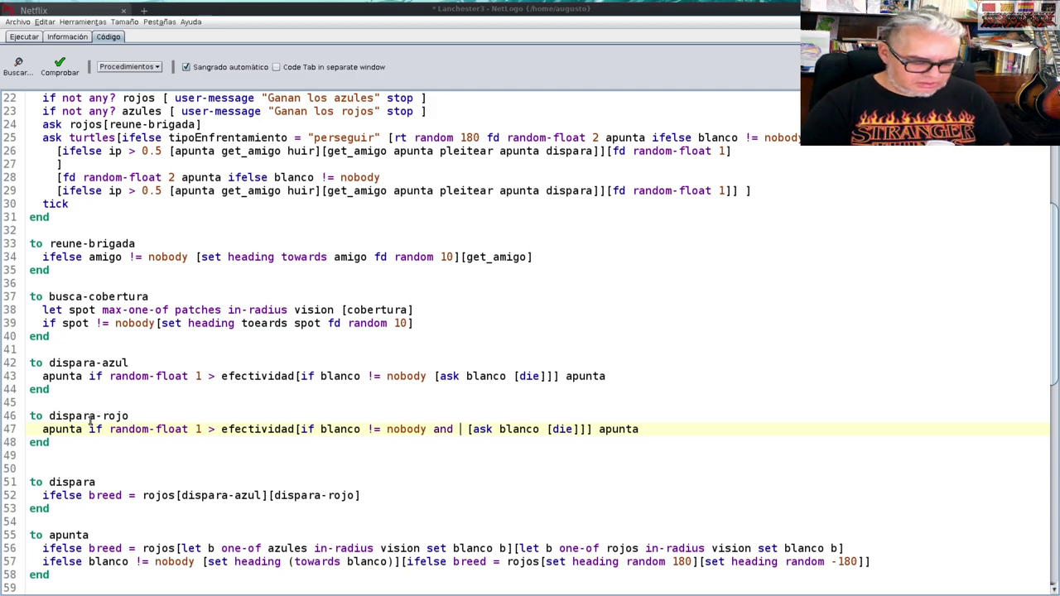
text( [cu])
key(Left)
text(cu)
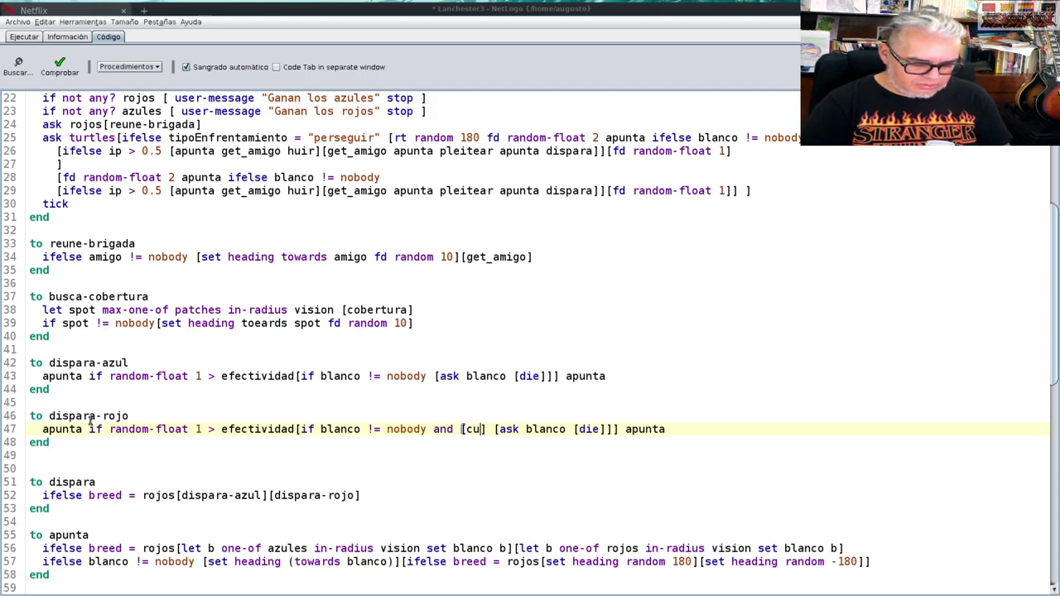
text(bierta])
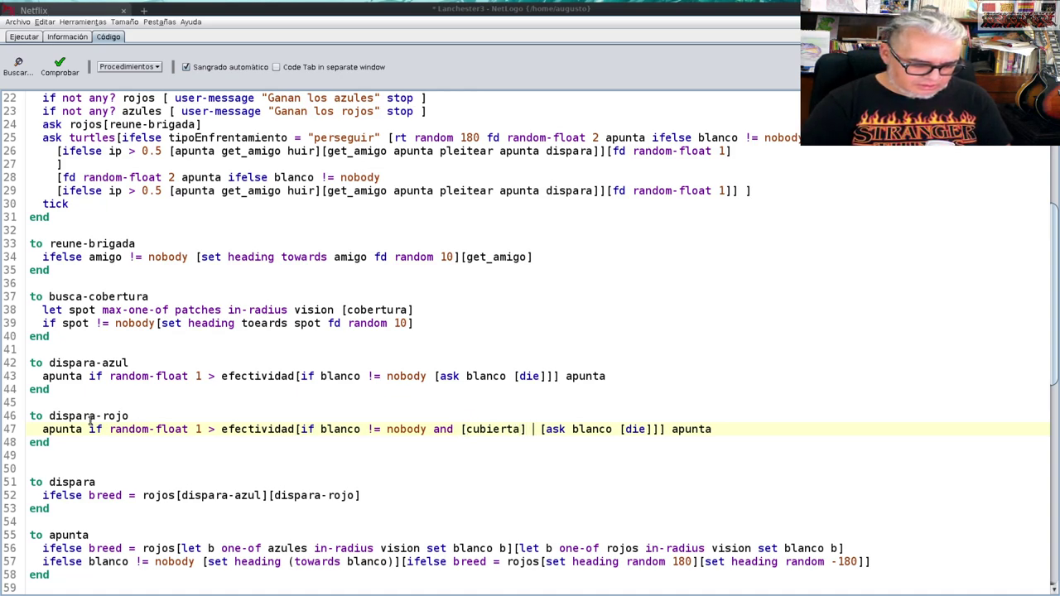
text( of blanco)
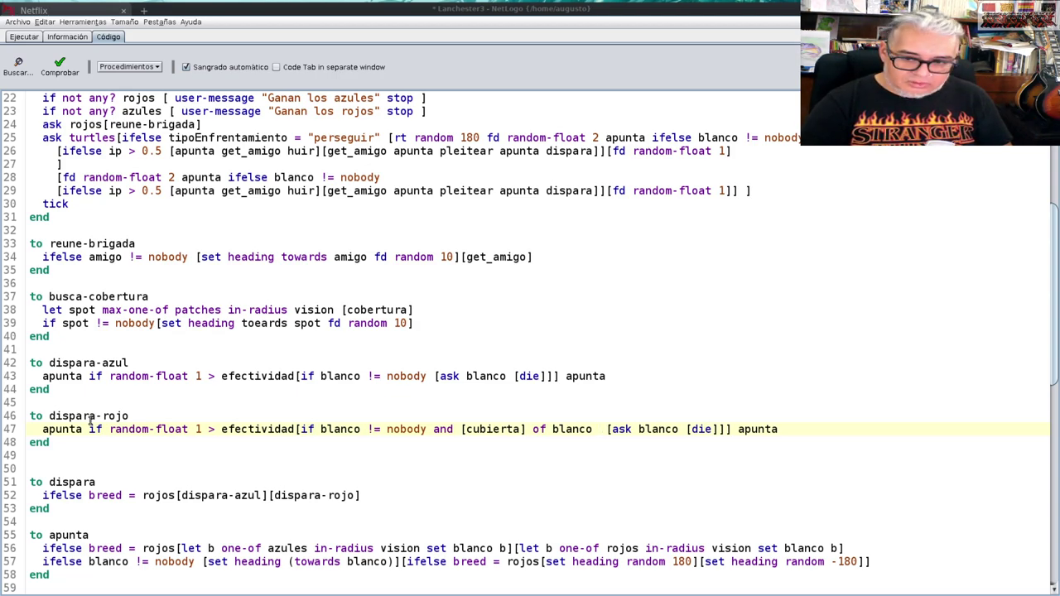
text( ,)
key(BackSpace)
text(< 2.5)
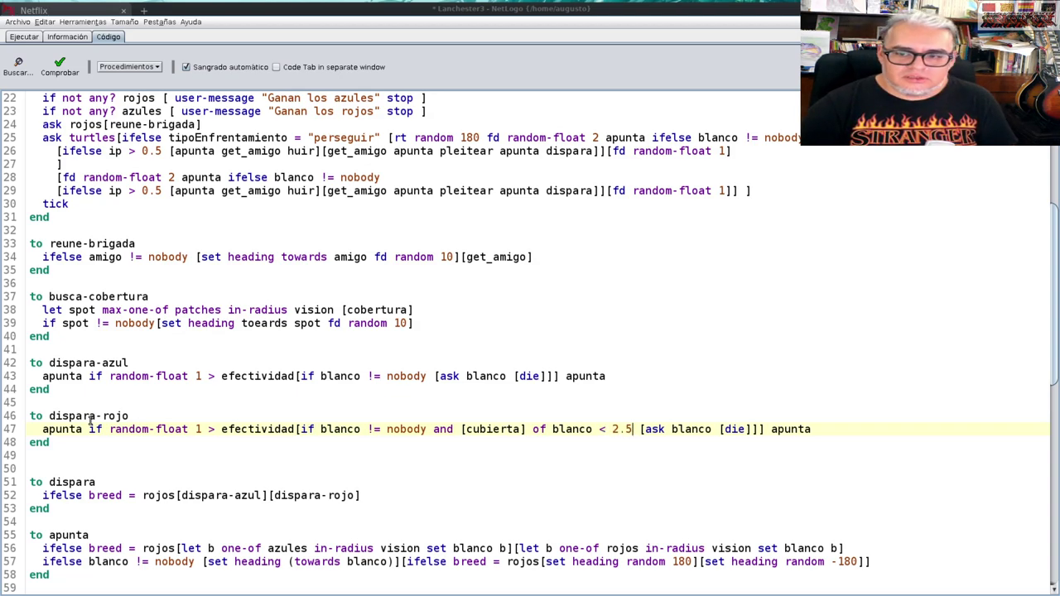
key(Right)
key(Right)
key(Right)
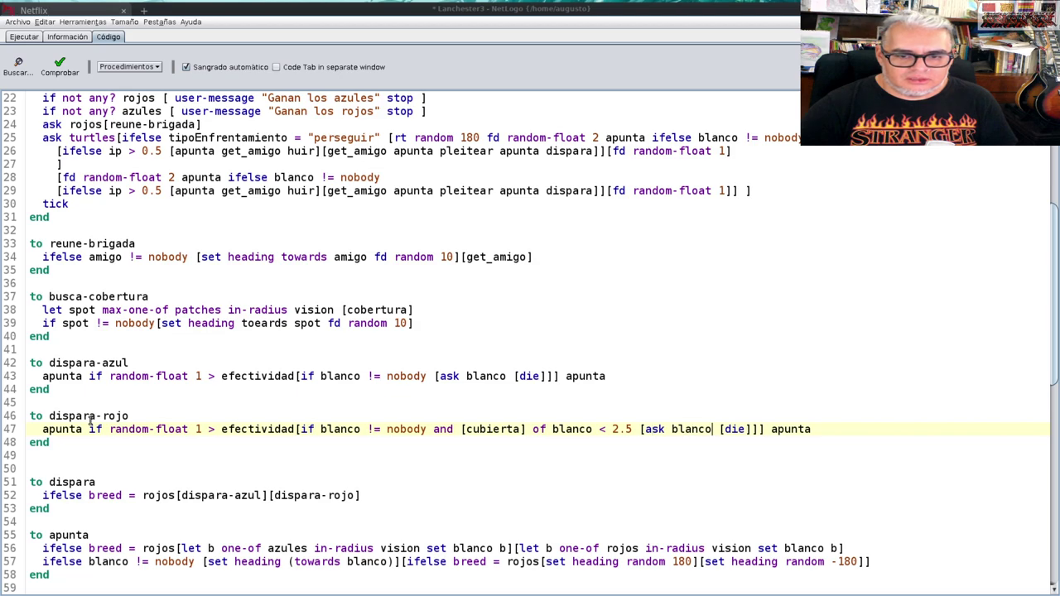
key(Right)
key(Right)
key(Right)
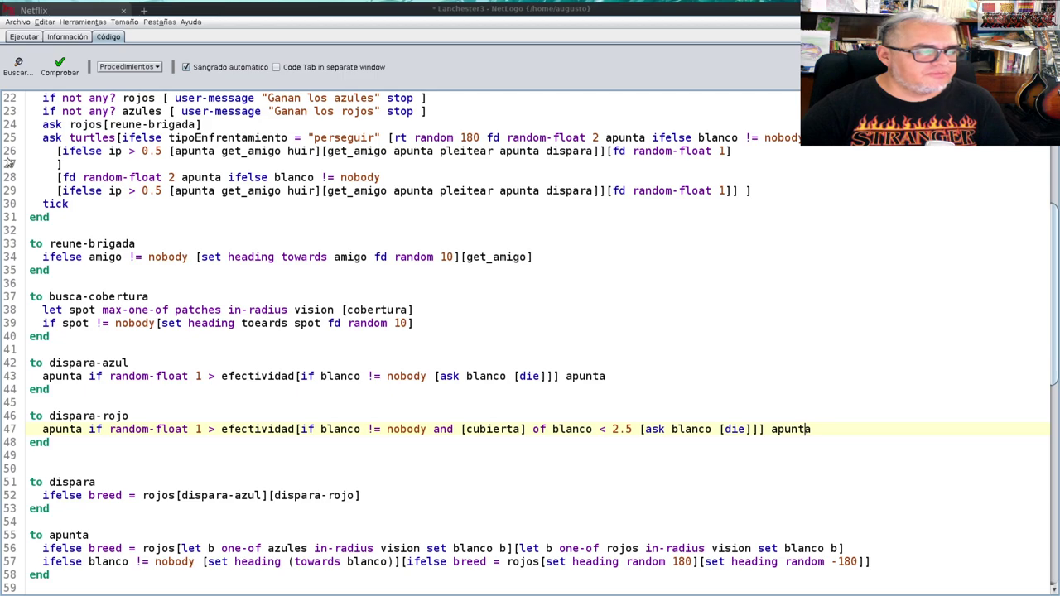
Step: Check the code and correct 'toeards' to 'towards' on line 39
click(59, 66)
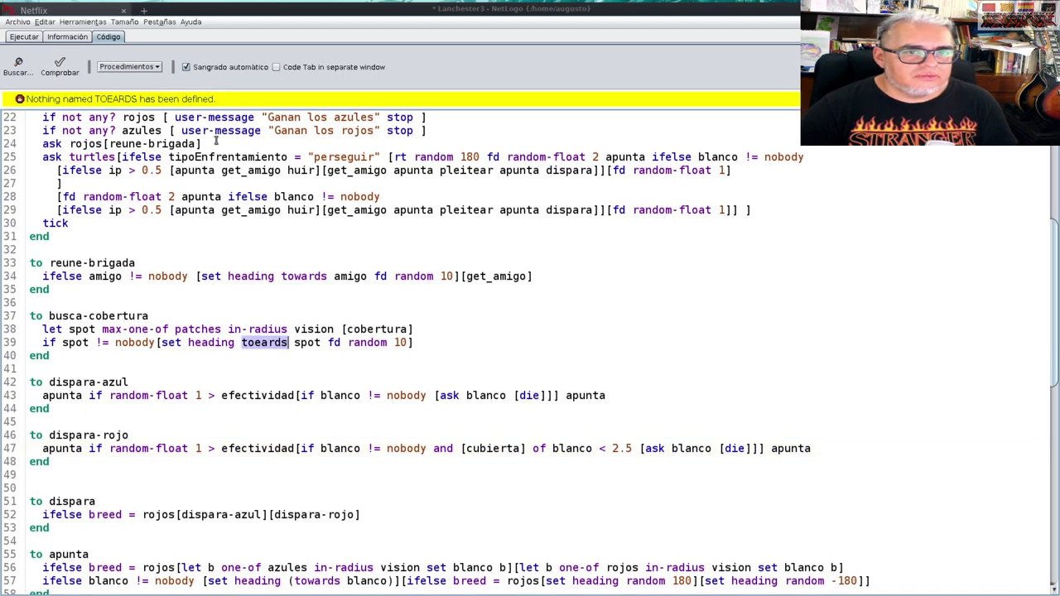
click(252, 344)
key(Delete)
text(w)
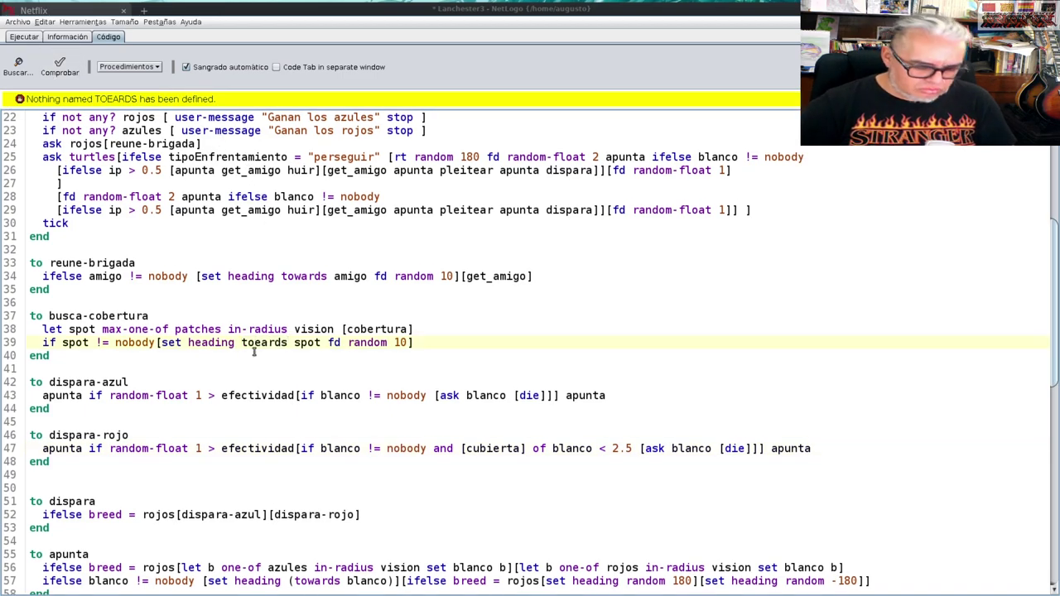
Step: Recheck the corrected code, then reset the world with setup in the interface
click(59, 73)
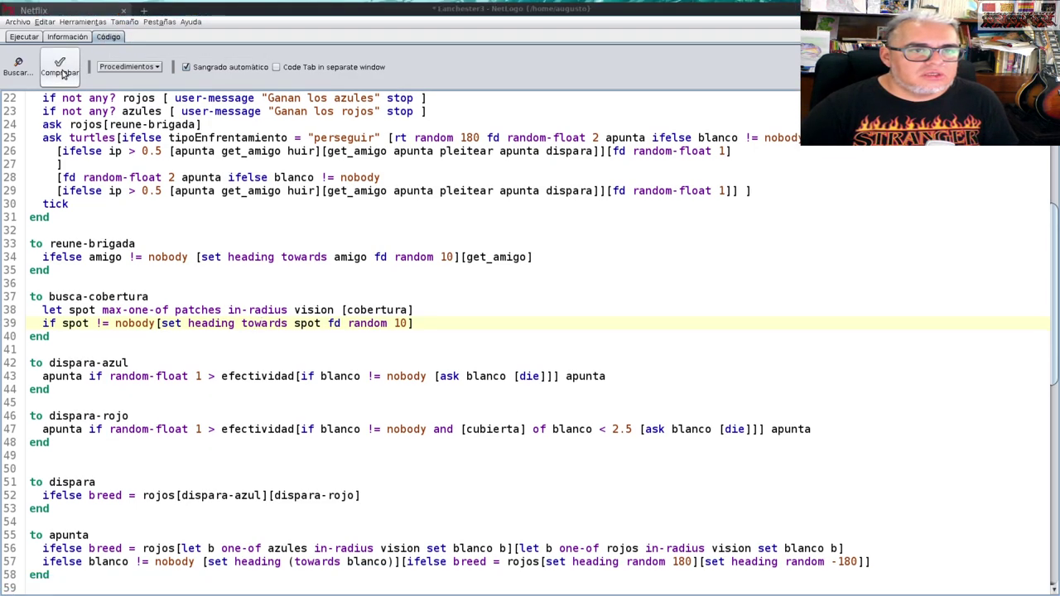
click(15, 39)
click(78, 135)
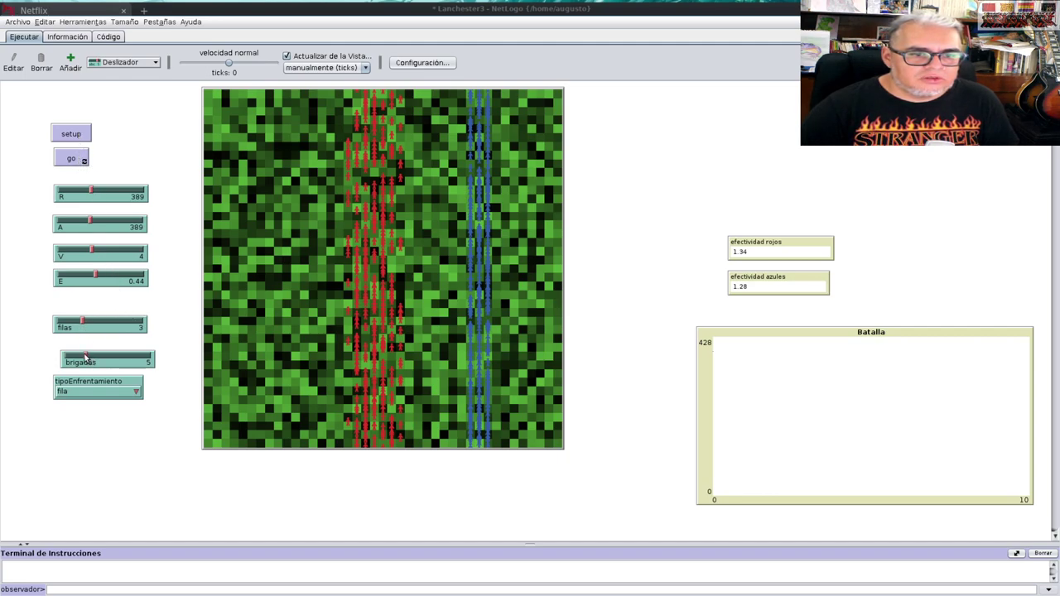
Step: Set brigadas to 10 and A to 490, redeploy, and run the battle until the reds win
drag(85, 356, 107, 356)
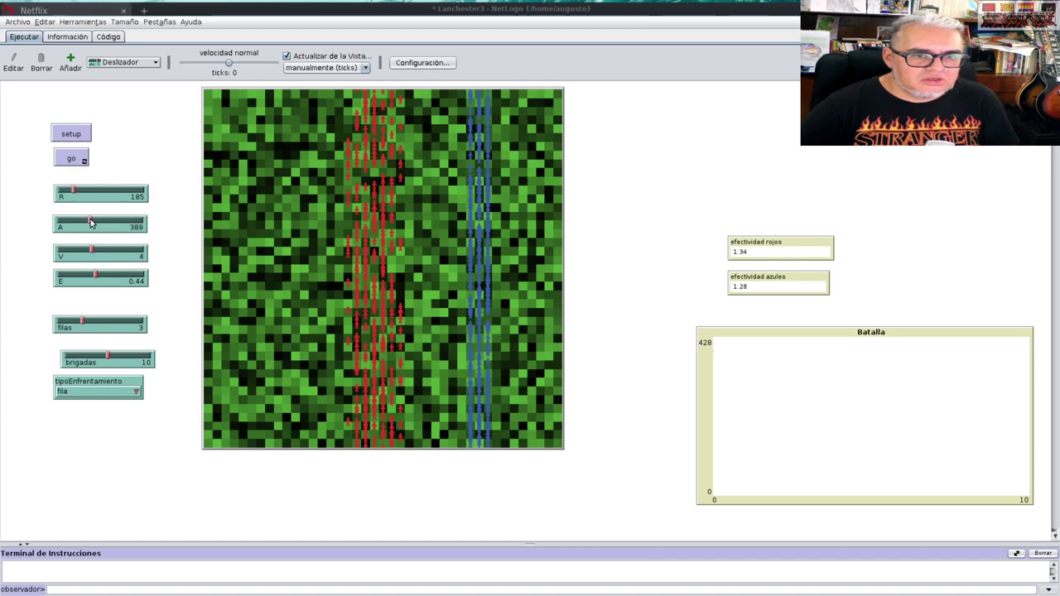
drag(92, 222, 100, 222)
click(79, 135)
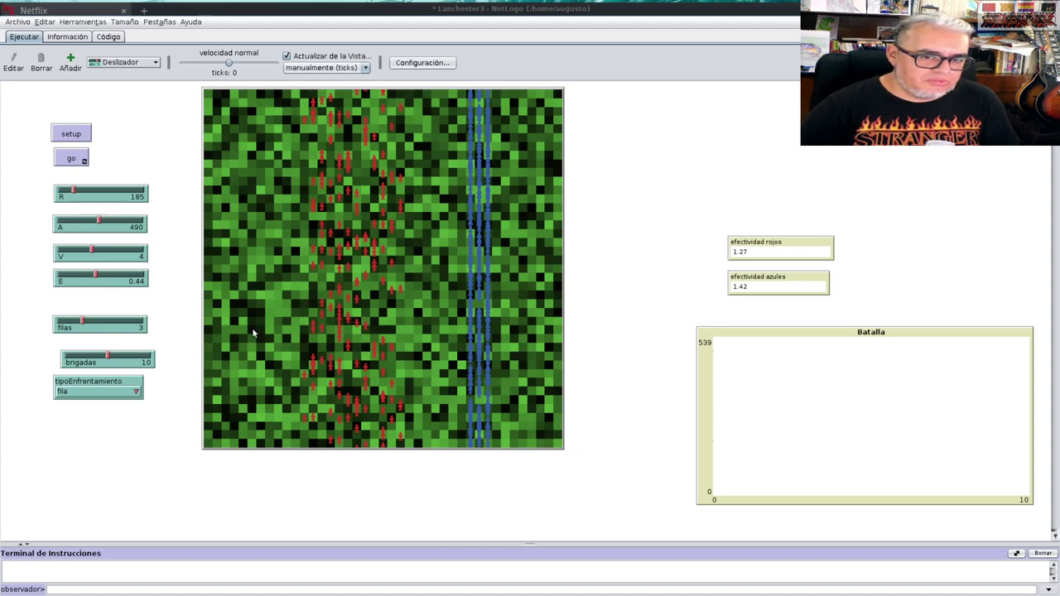
click(71, 161)
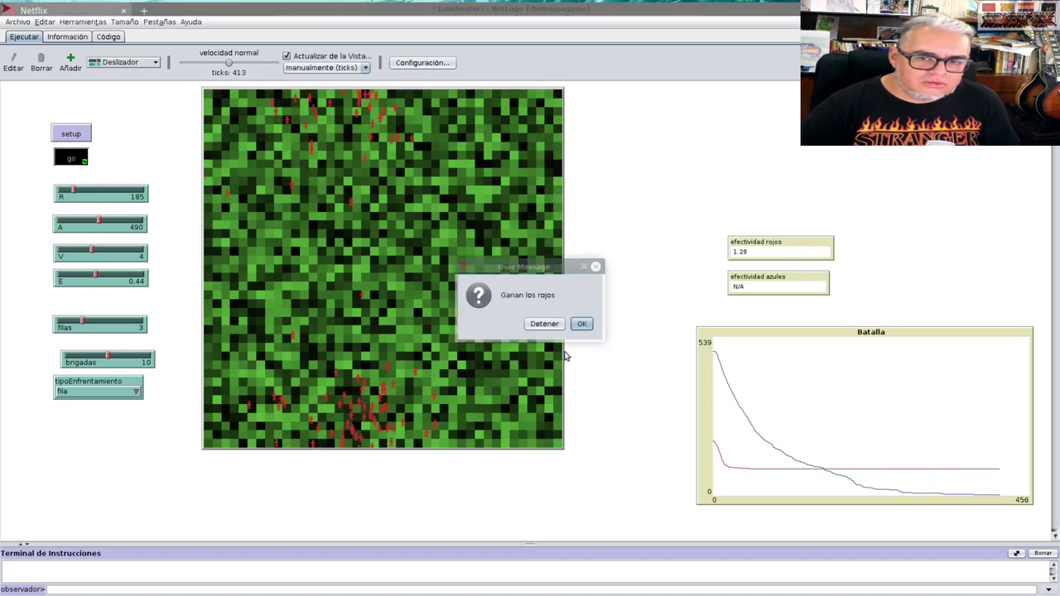
Step: Dismiss the win message, redeploy the armies twice, and run a new battle to tick 435
click(581, 324)
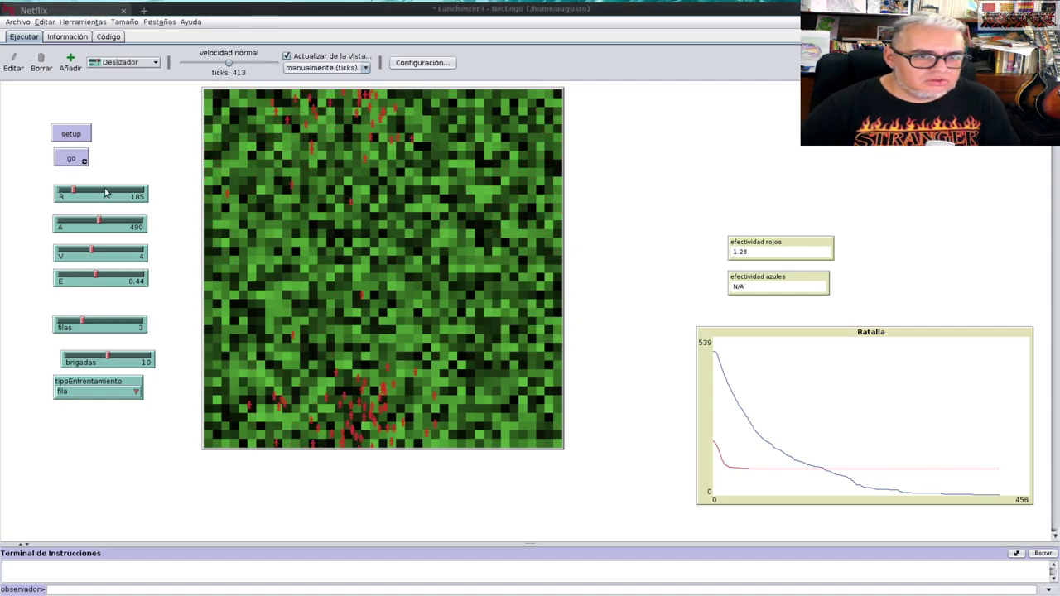
click(71, 133)
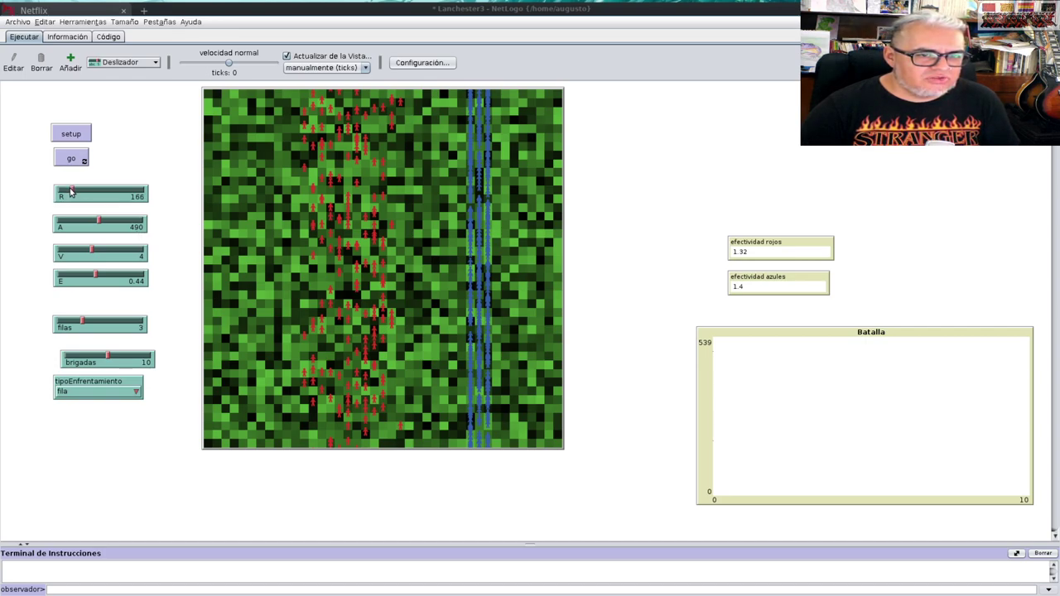
click(72, 135)
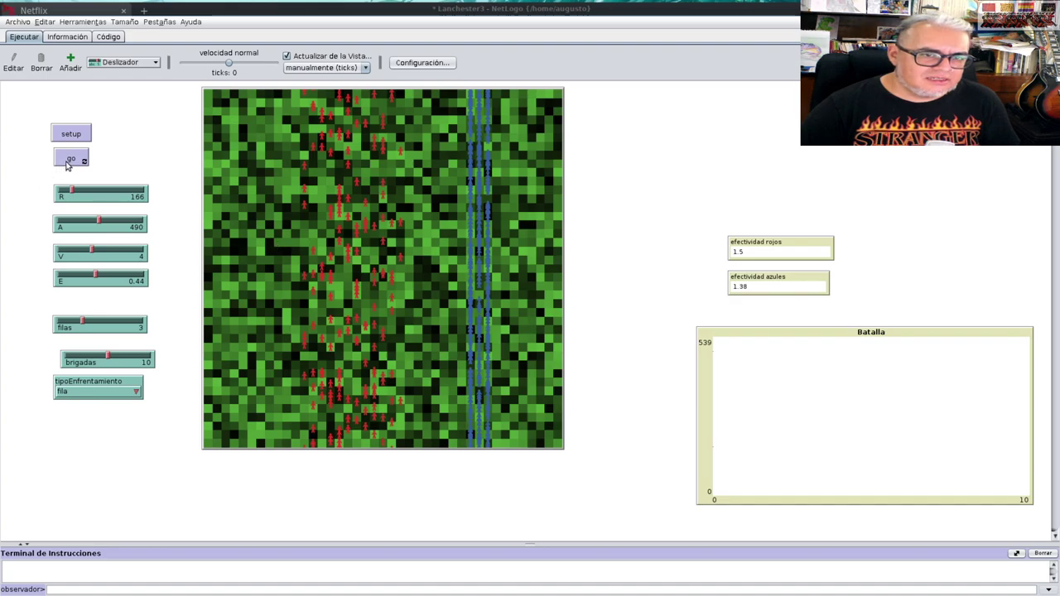
click(70, 160)
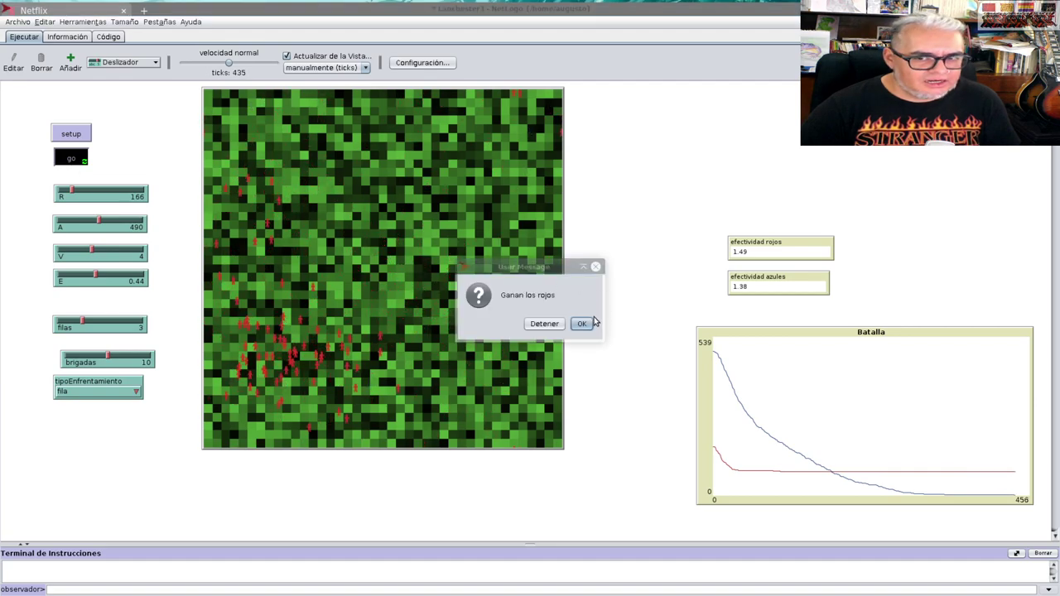
Step: Switch tipoEnfrentamiento to perseguir and run a new battle to a reds win at tick 421
click(582, 323)
click(95, 391)
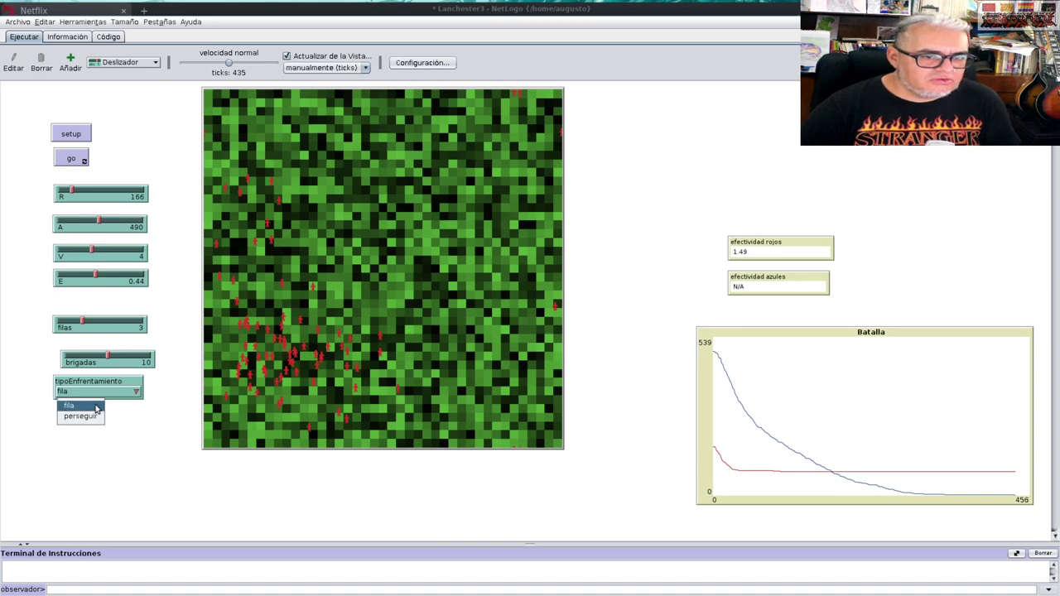
click(96, 418)
click(60, 136)
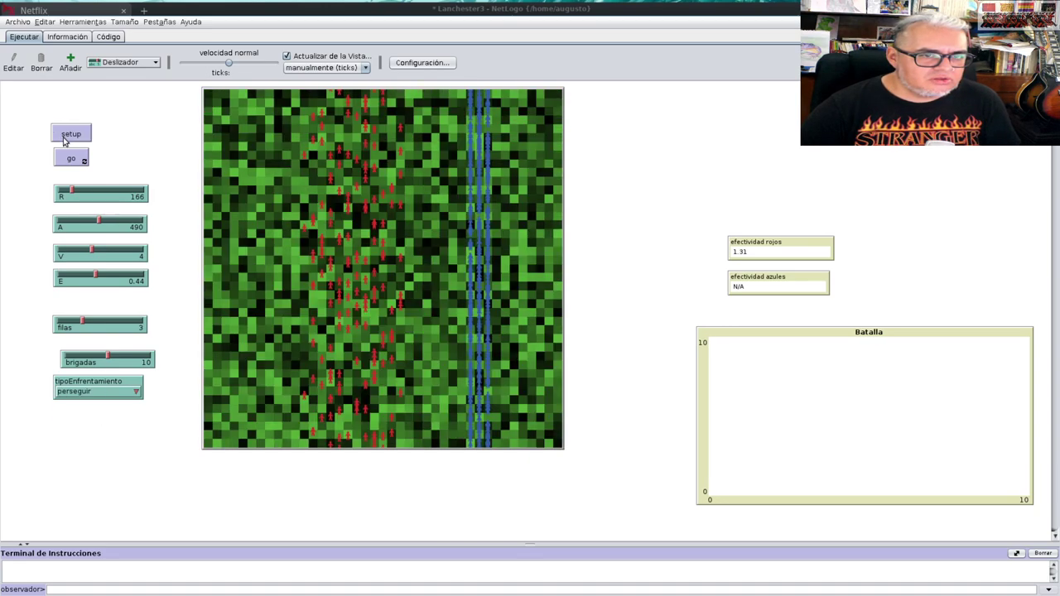
click(69, 157)
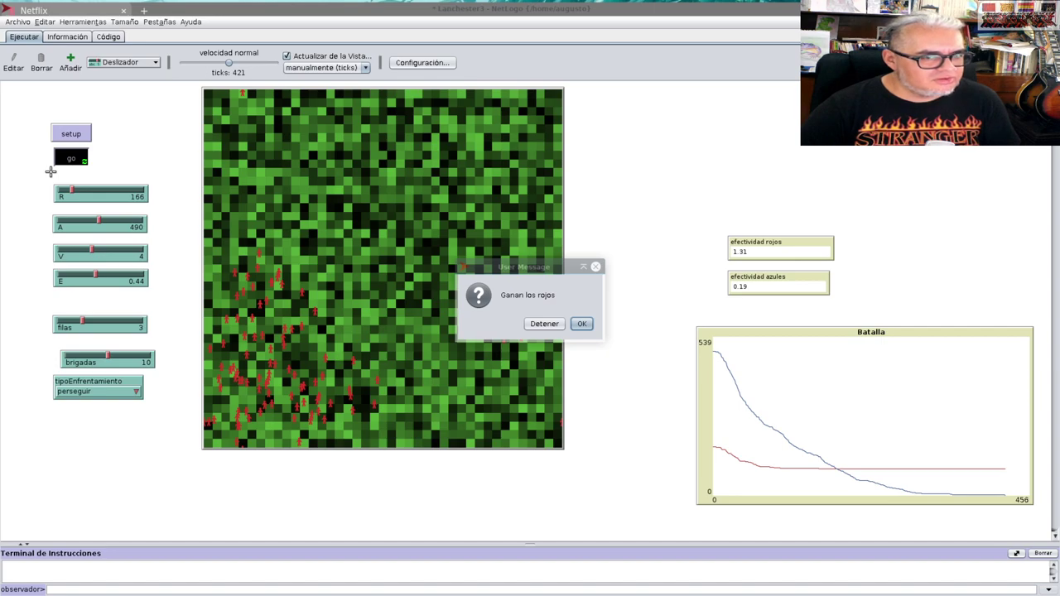
click(580, 325)
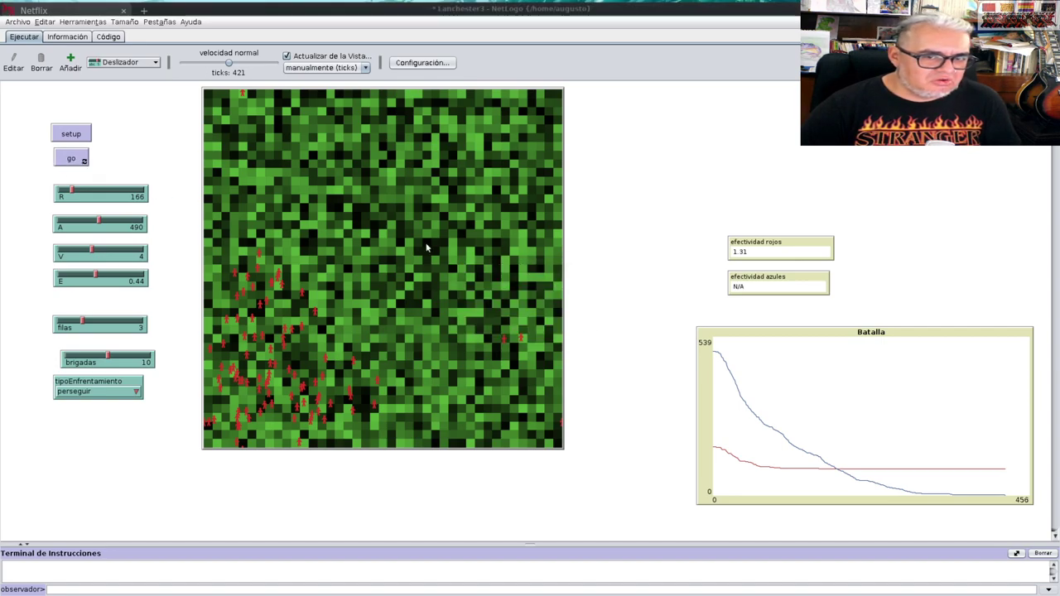
Step: Turn off horizontal and vertical world wrapping, then redeploy the troops for a fresh pursuit battle
right_click(525, 332)
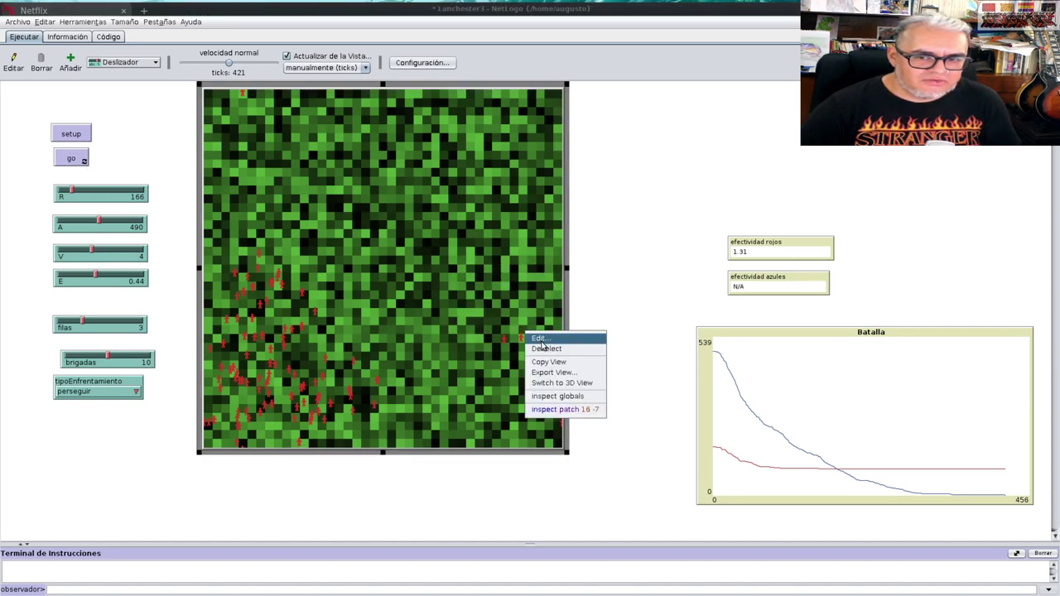
click(548, 339)
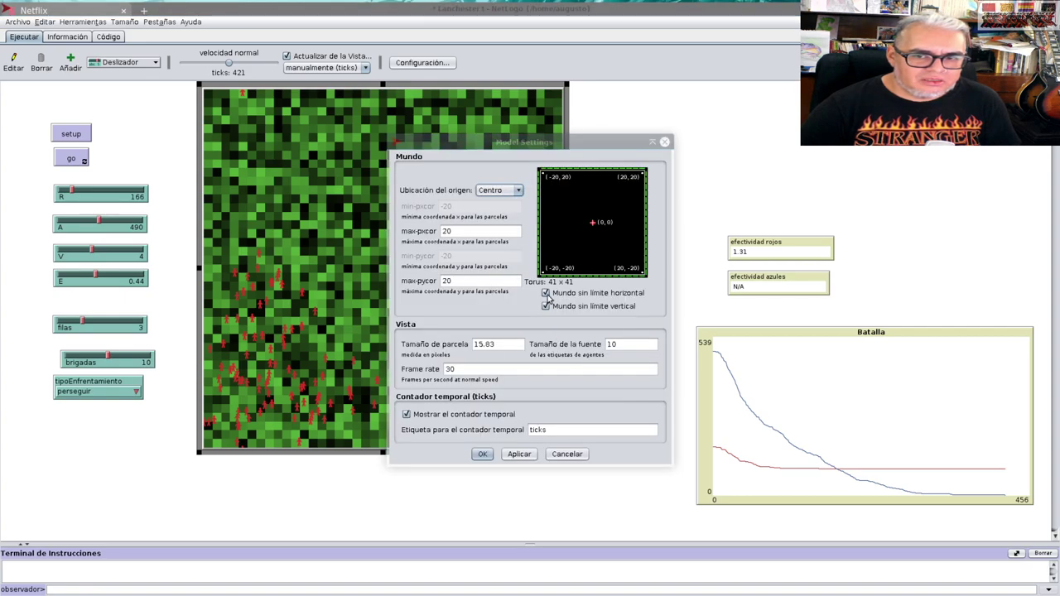
click(546, 293)
click(545, 307)
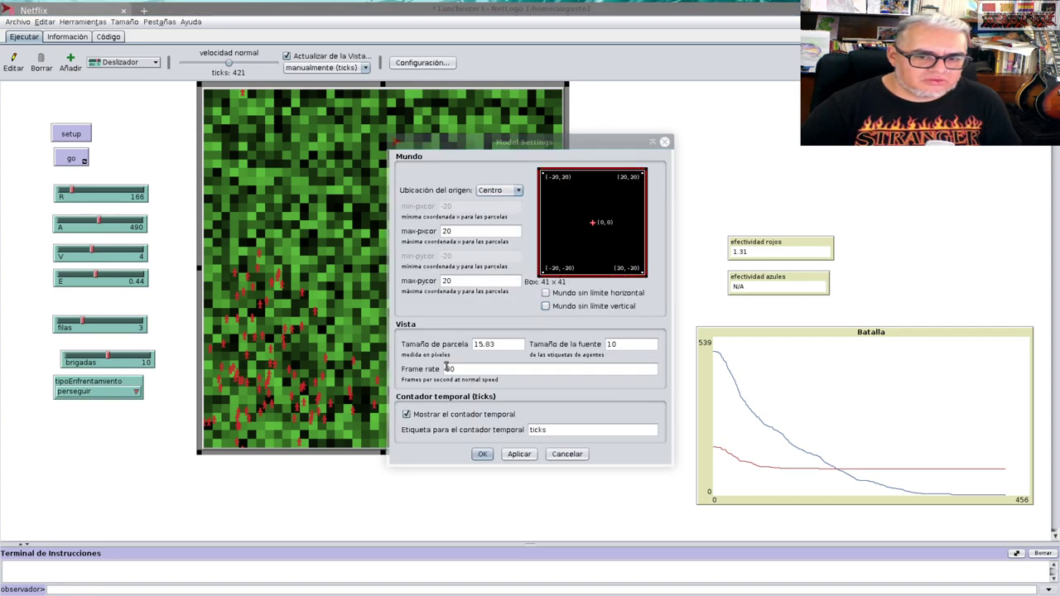
click(483, 454)
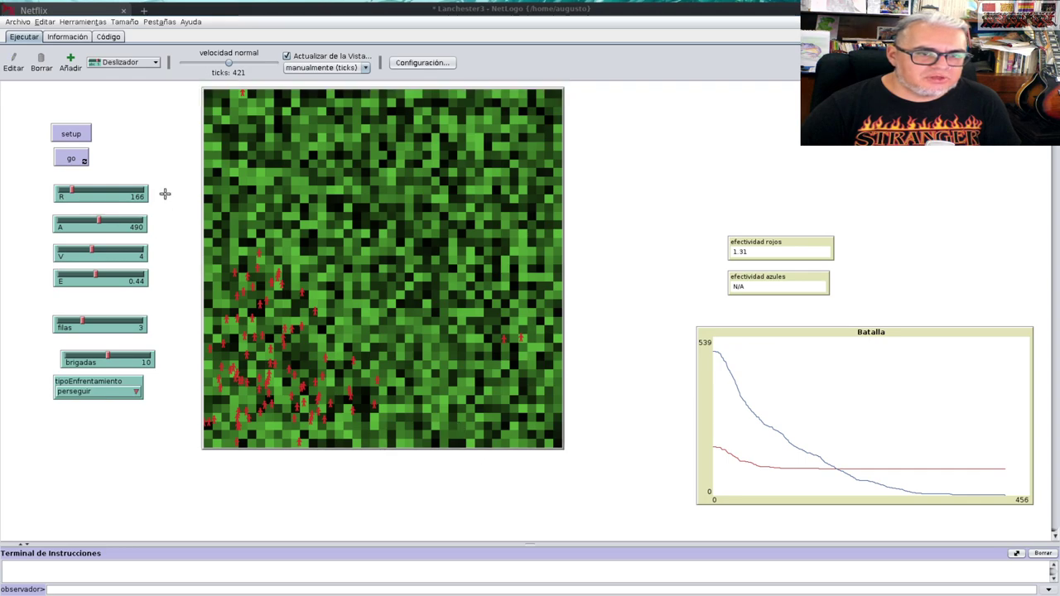
click(81, 130)
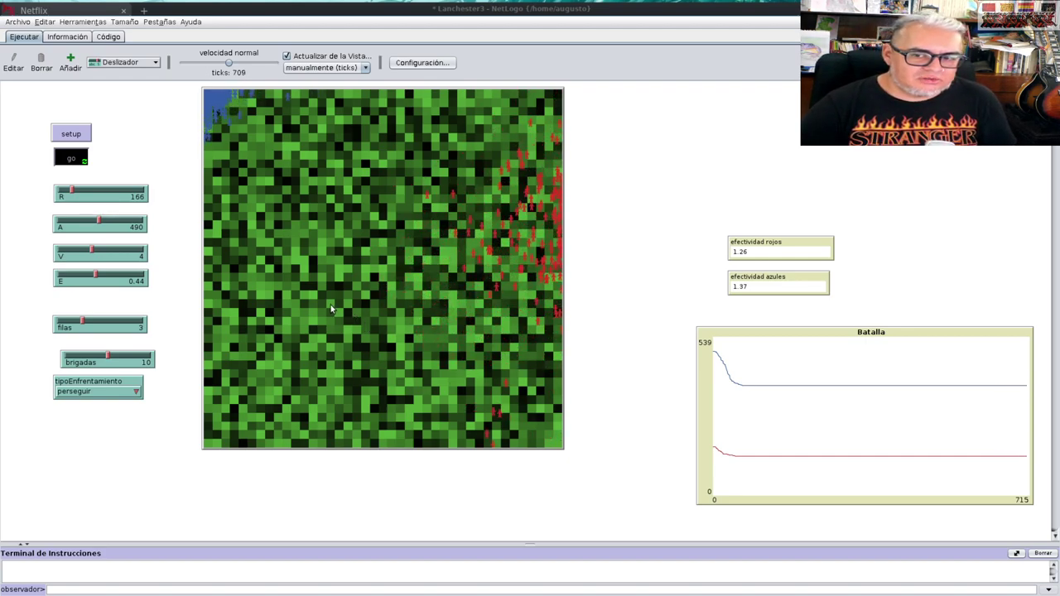
click(73, 134)
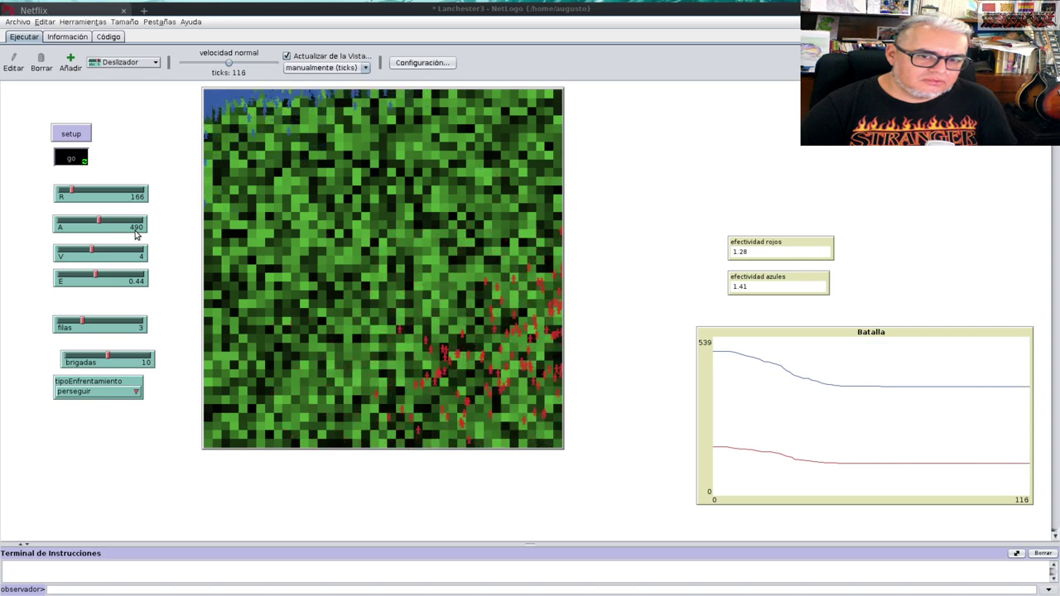
Step: Switch the engagement type back to fila, redeploy the armies, and raise the V slider
click(130, 392)
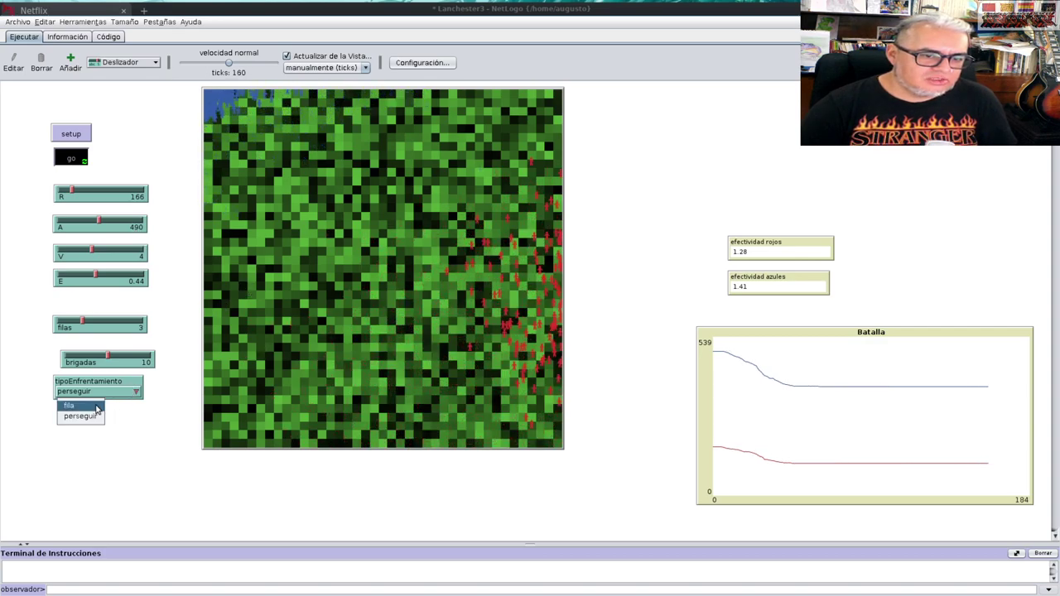
click(73, 415)
click(51, 133)
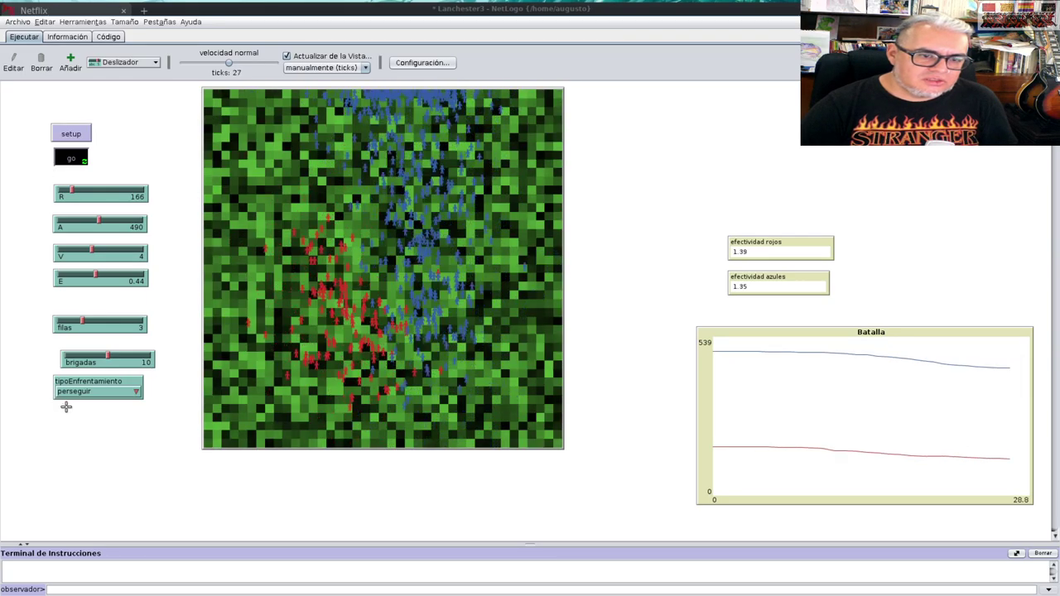
click(74, 391)
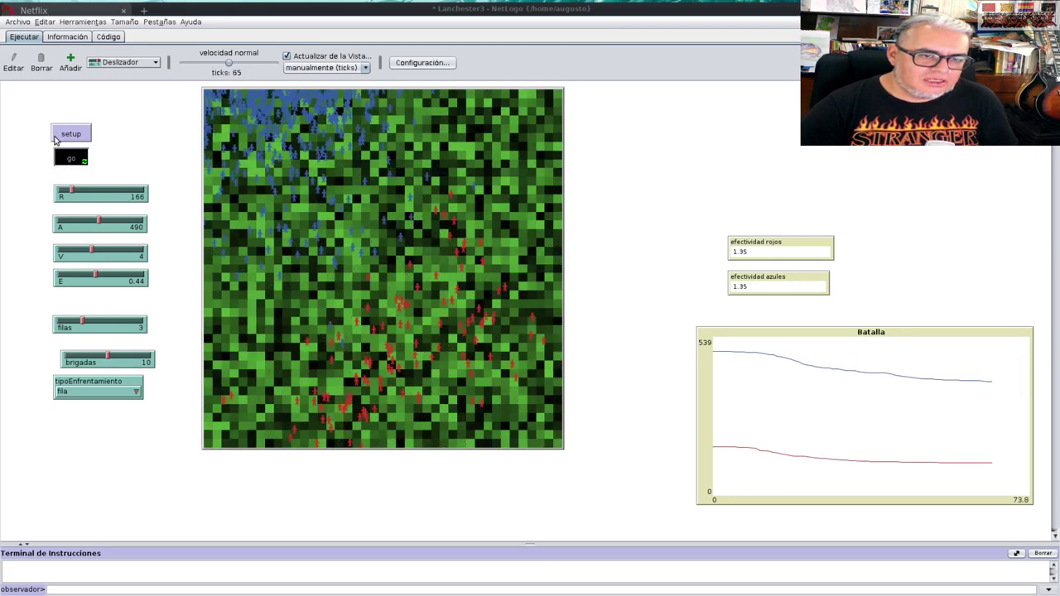
click(71, 133)
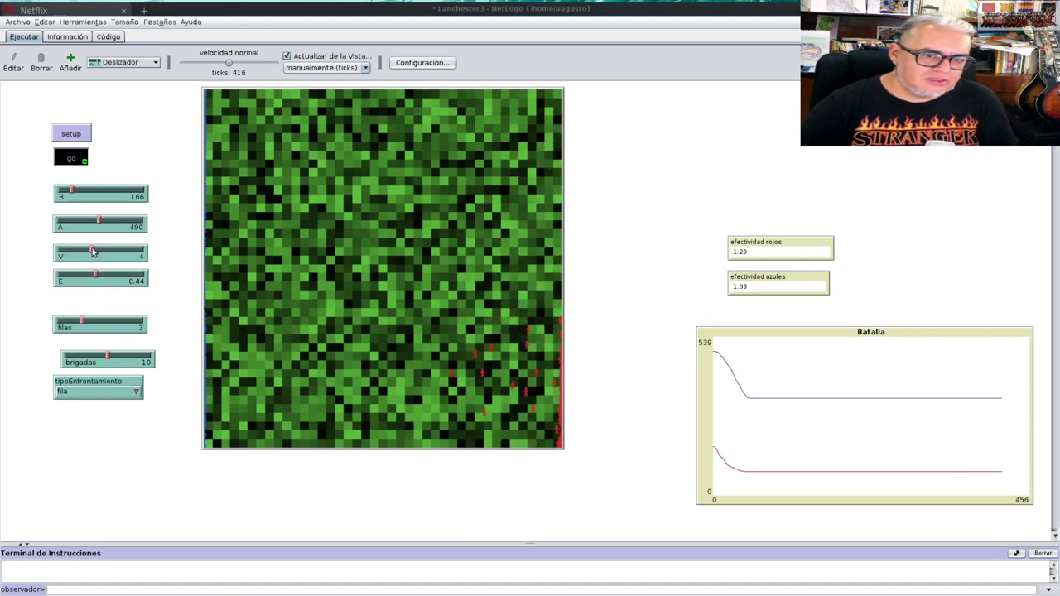
drag(124, 257, 136, 256)
Step: Redeploy the armies twice with V at 9 and let the line battle run
click(71, 133)
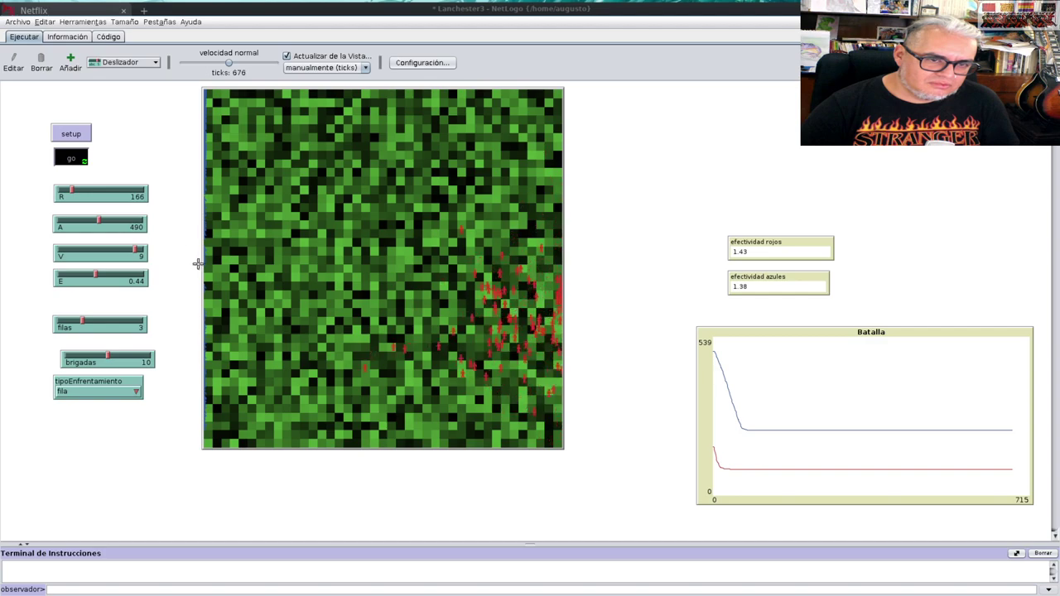
click(83, 134)
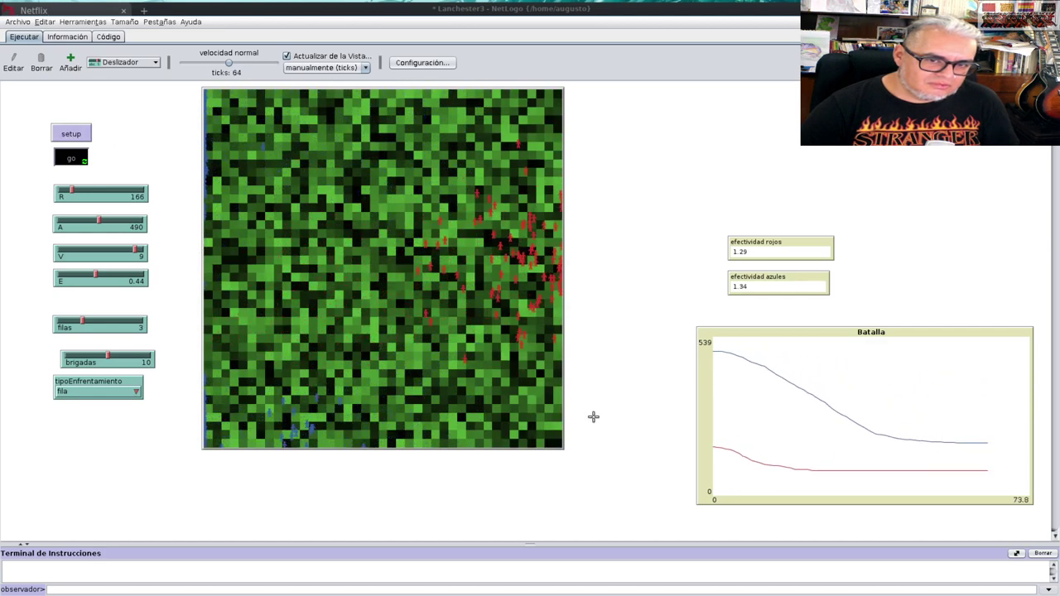
drag(592, 477, 478, 375)
Step: Re-enable wrapping on both world edges and dismiss the reds-win message at tick 419
right_click(482, 374)
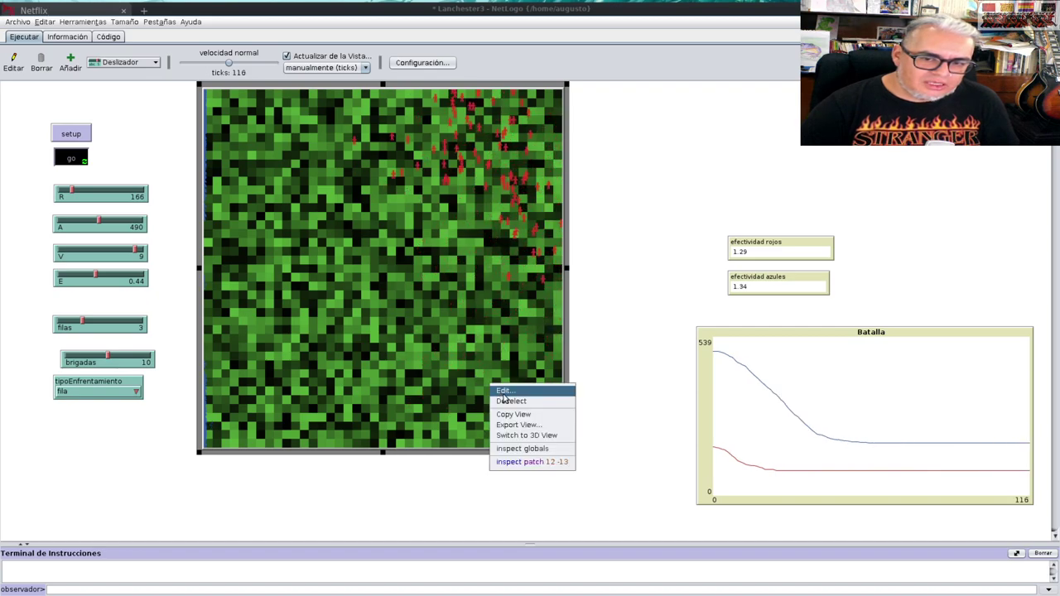
click(507, 392)
click(560, 305)
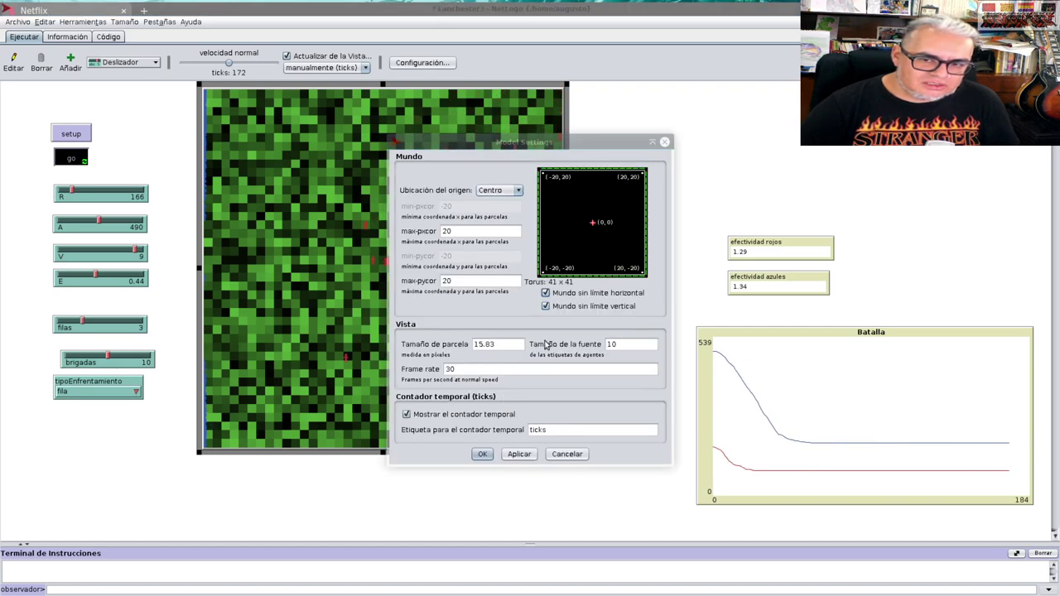
click(485, 454)
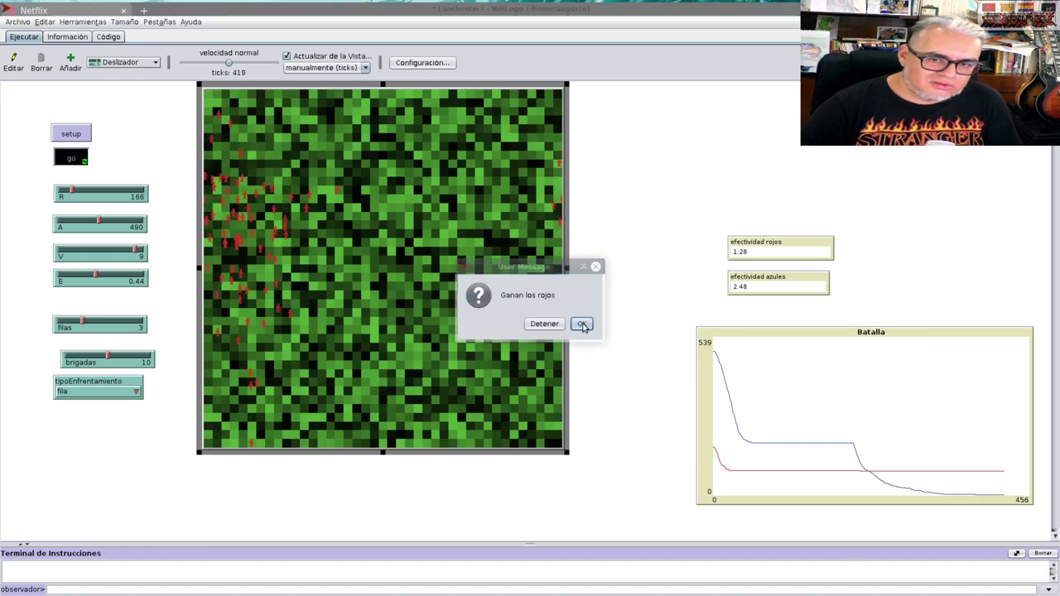
click(582, 324)
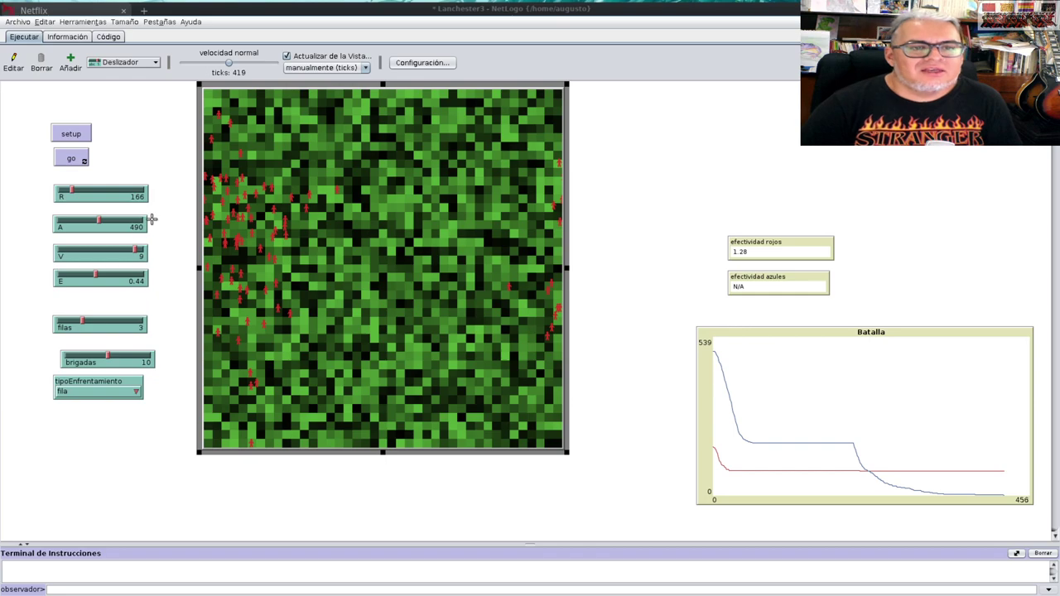
click(145, 150)
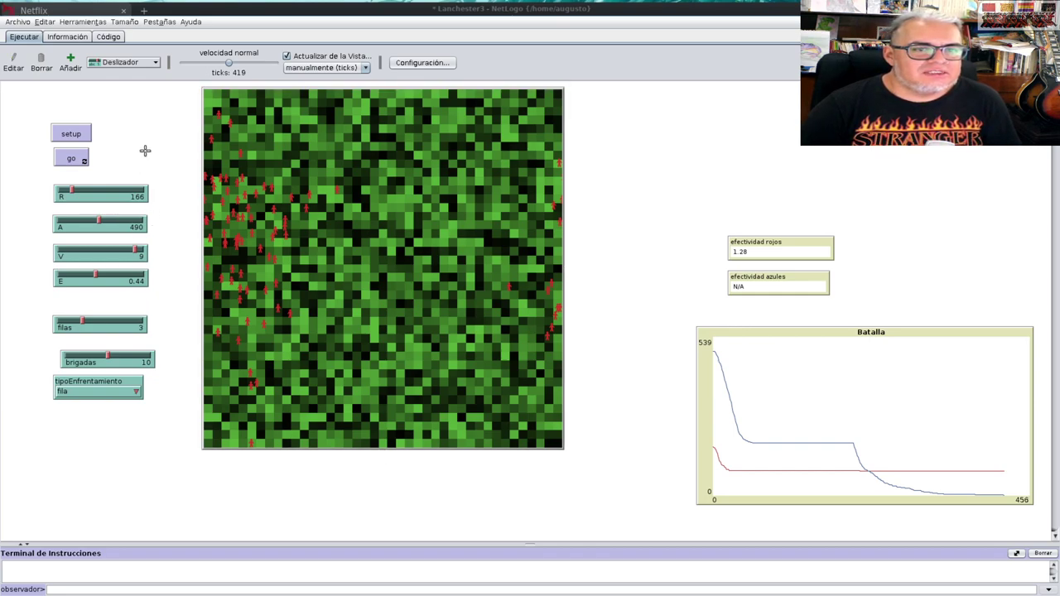